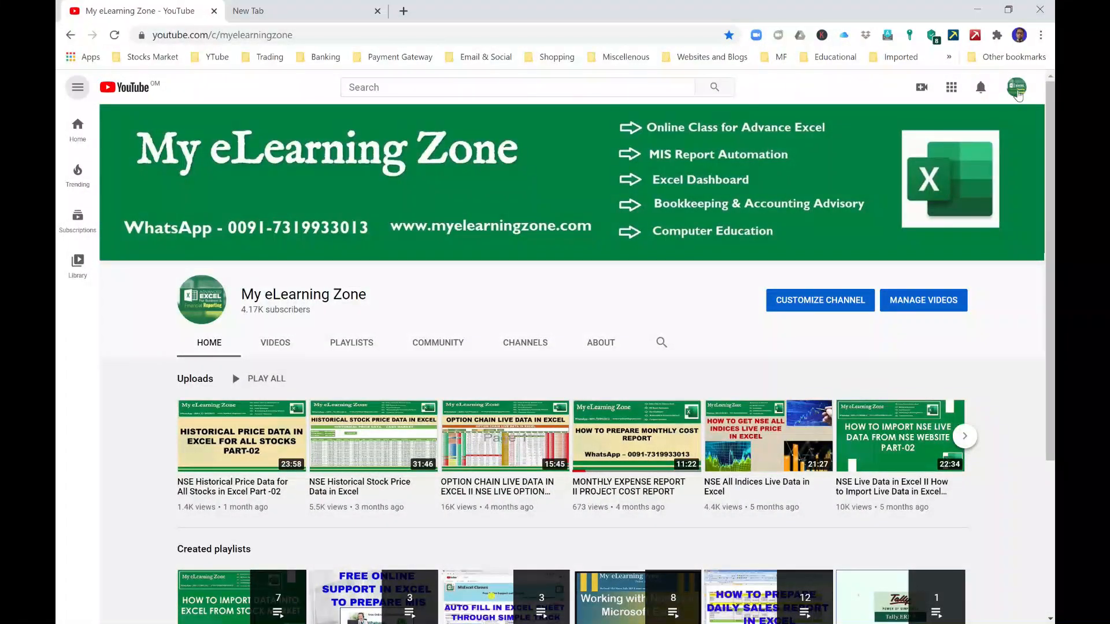
# On the empty new tab, switch Google to the second signed-in account
pyautogui.click(309, 15)
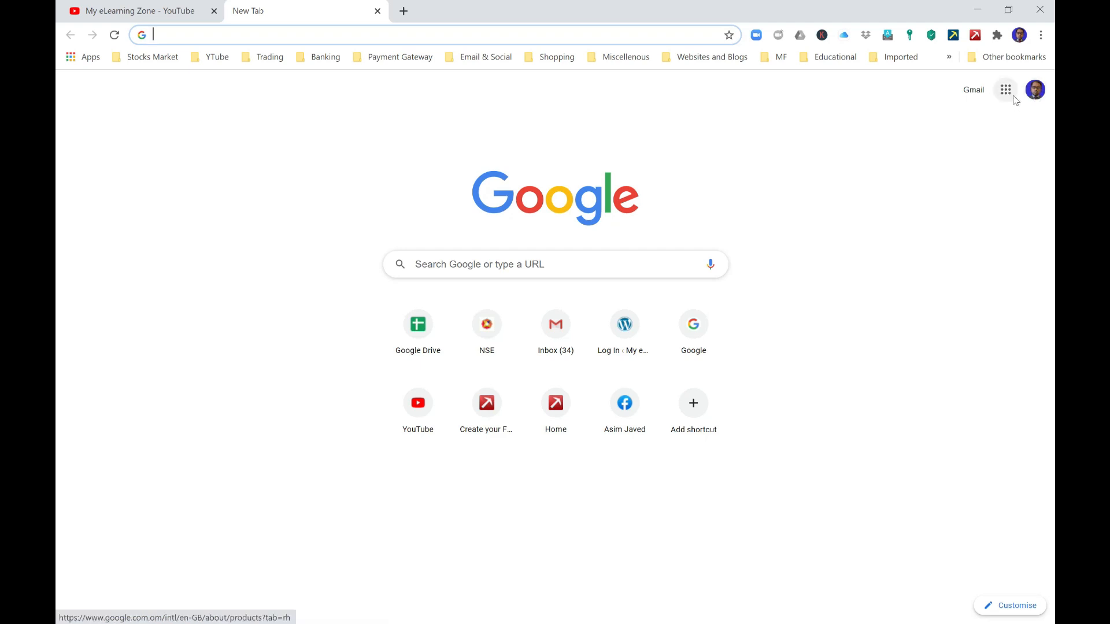
pyautogui.click(1034, 89)
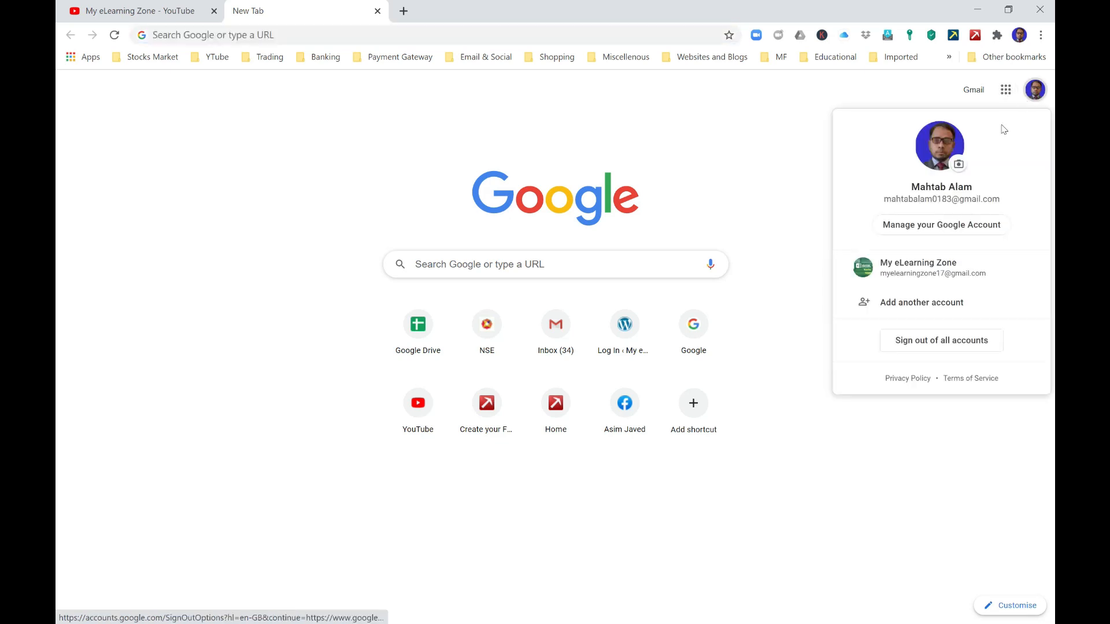
pyautogui.click(909, 277)
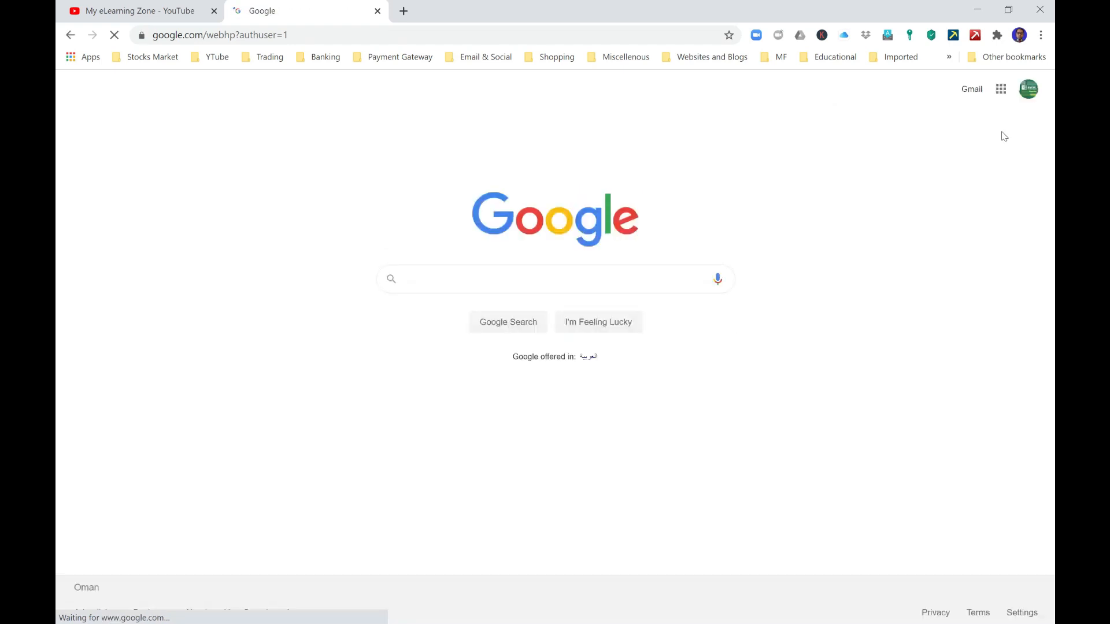
# Open the Google apps list and scroll to find Sheets
pyautogui.click(1002, 92)
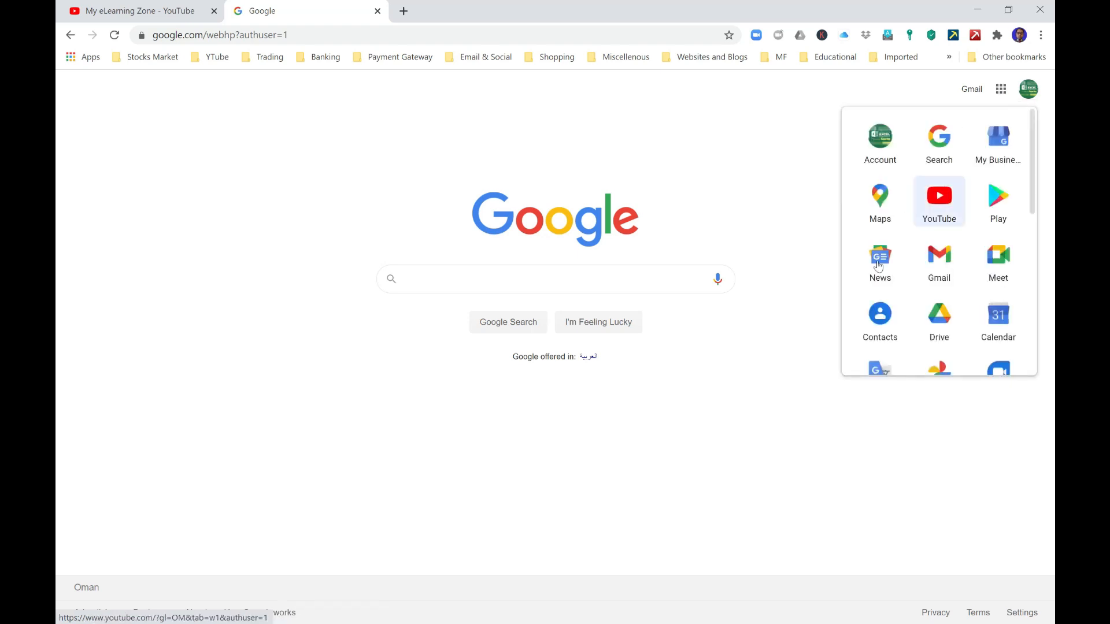
pyautogui.scroll(-6, 884, 300)
pyautogui.scroll(4, 897, 290)
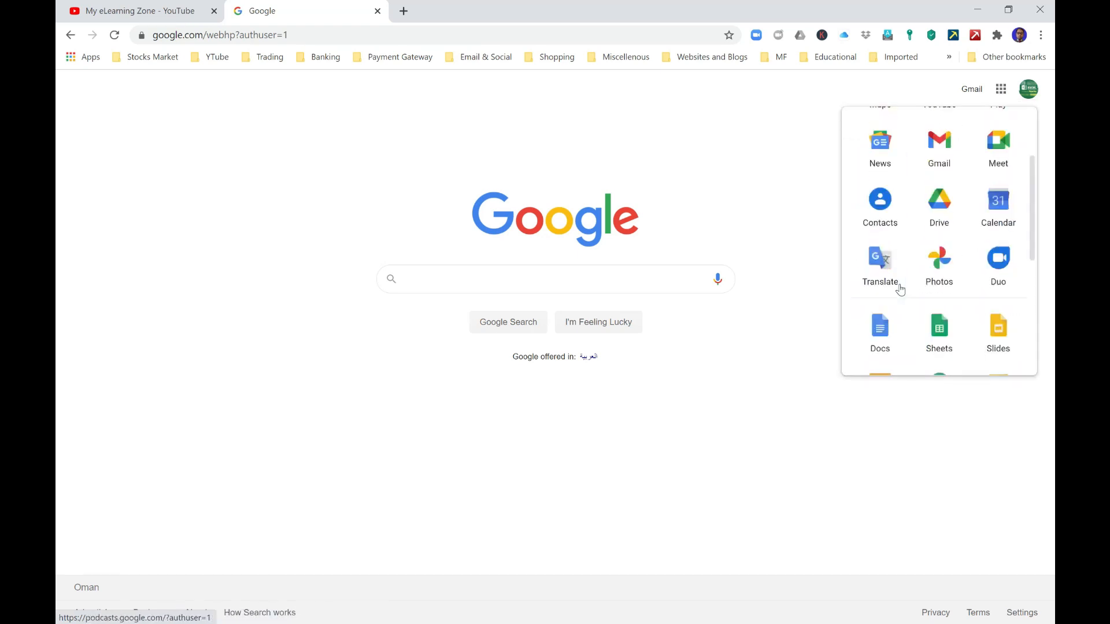
# Open Google Sheets from the apps list and scroll through the recent spreadsheets
pyautogui.click(938, 331)
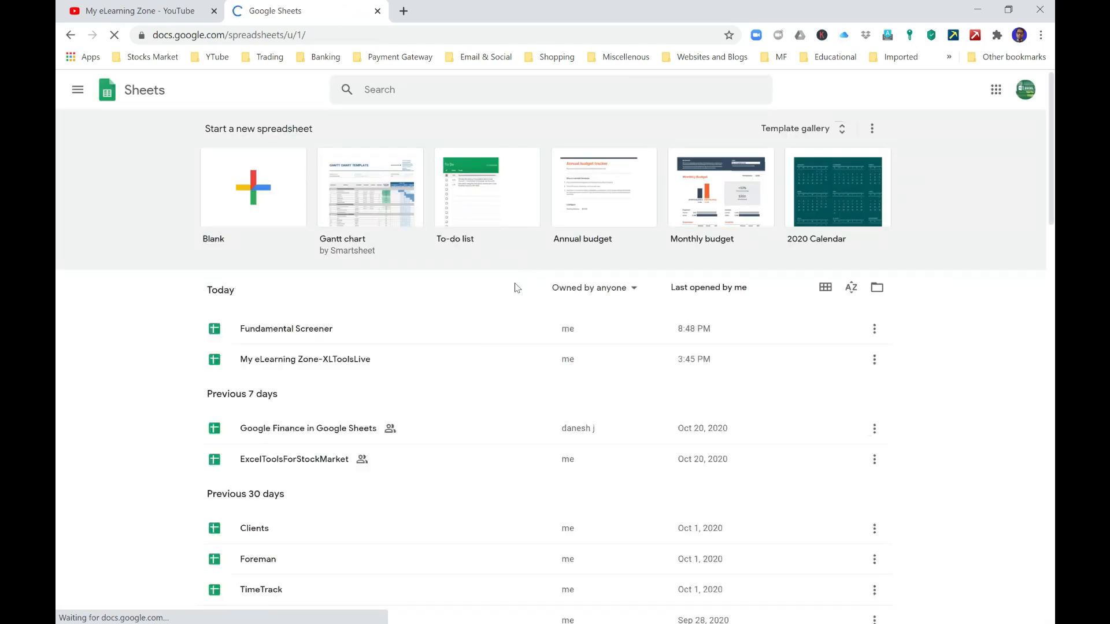
pyautogui.scroll(-4, 339, 359)
pyautogui.scroll(-5, 332, 463)
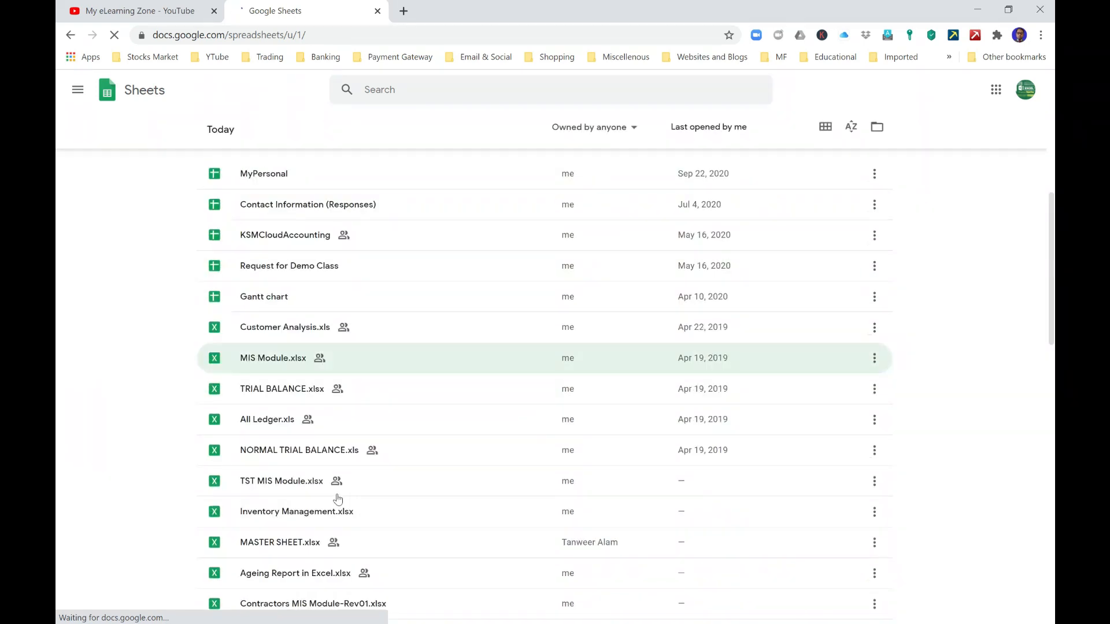
pyautogui.scroll(-8, 335, 484)
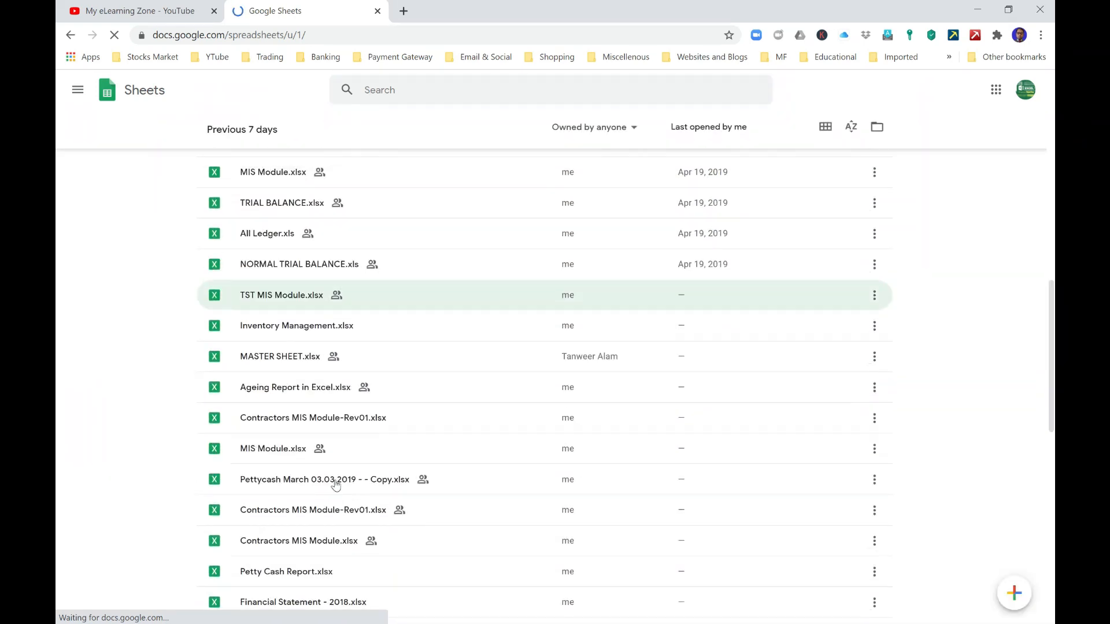
pyautogui.scroll(10, 342, 471)
pyautogui.scroll(6, 345, 451)
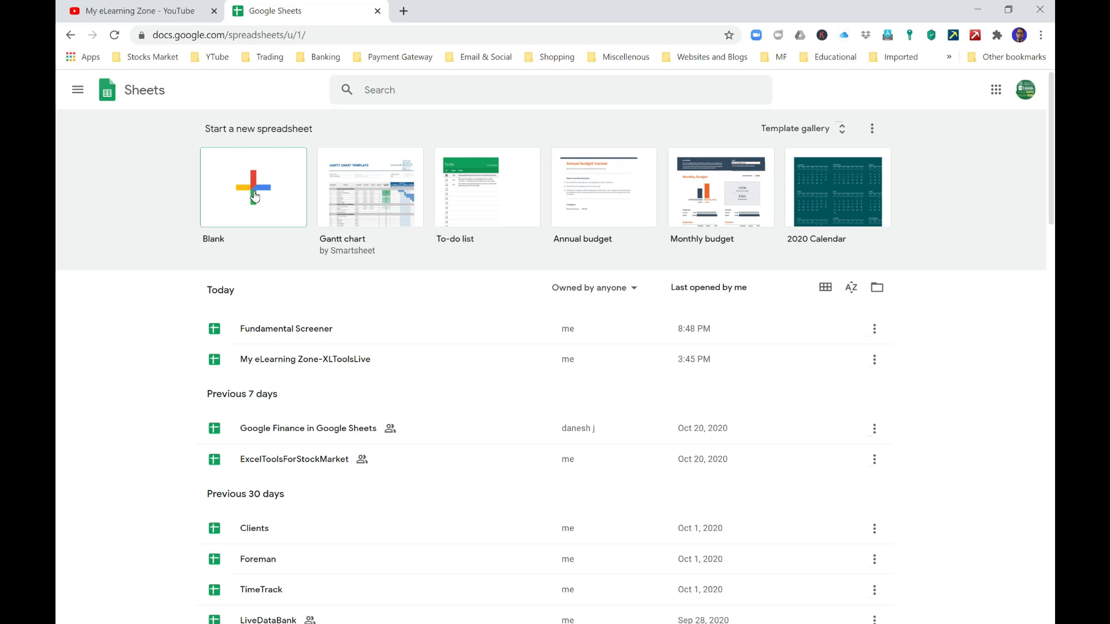
# Create a blank spreadsheet titled 'Fundamental Screener New'
pyautogui.click(254, 197)
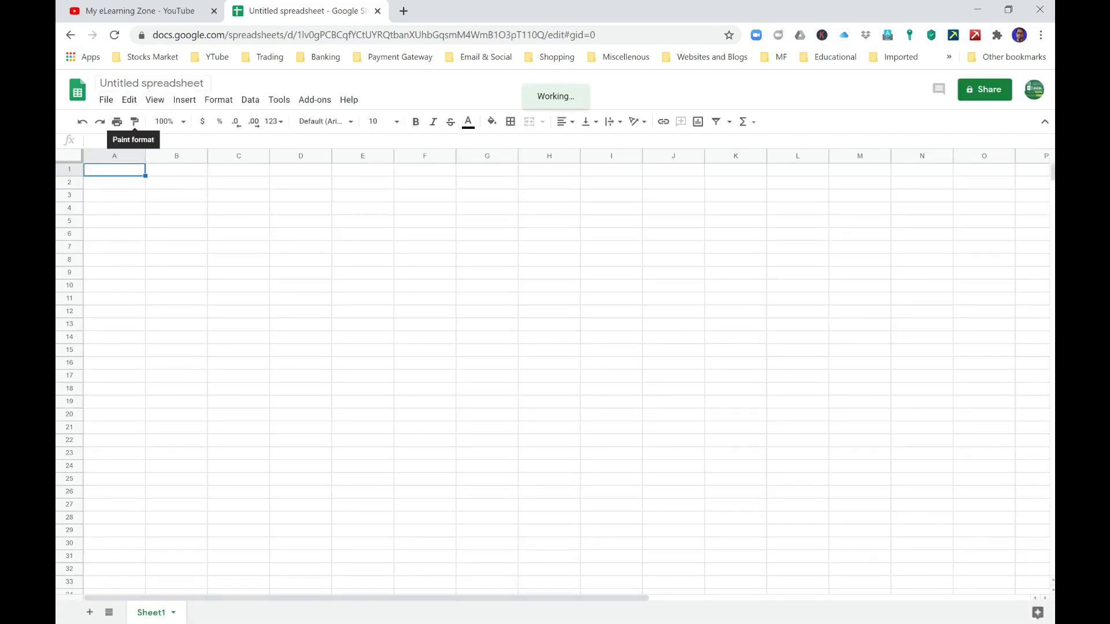
pyautogui.click(156, 81)
pyautogui.write('F')
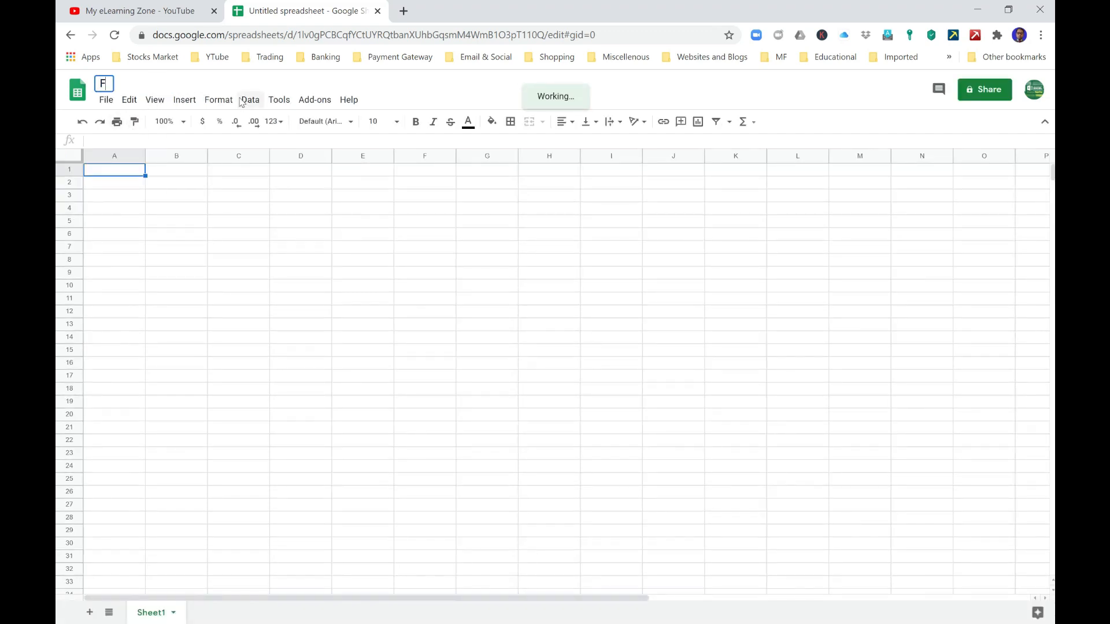
pyautogui.write('und')
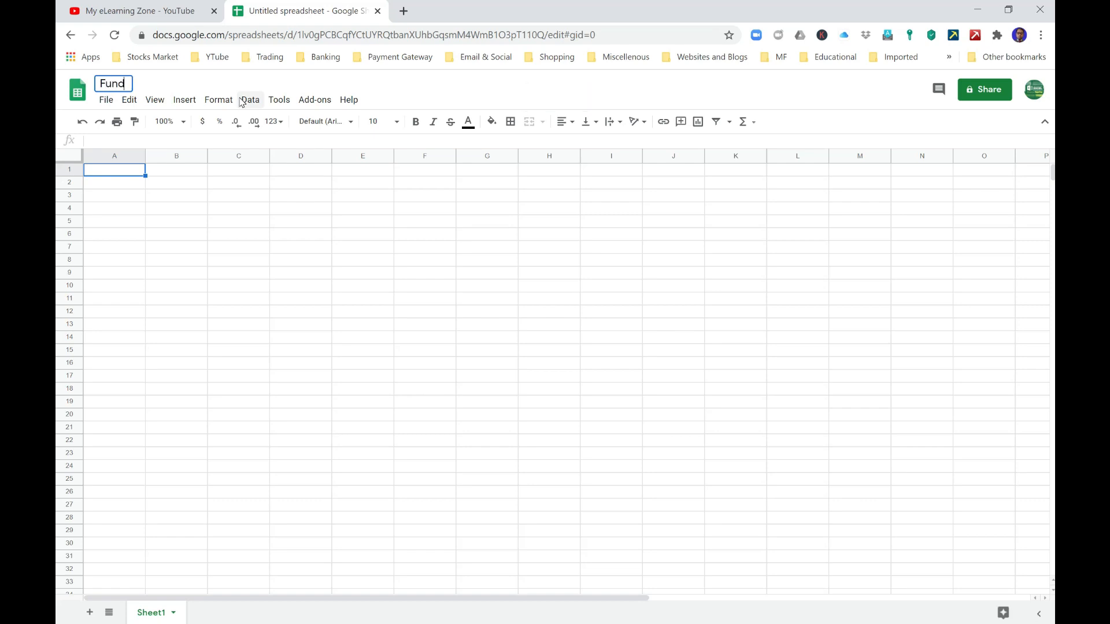
pyautogui.write('amental Sc')
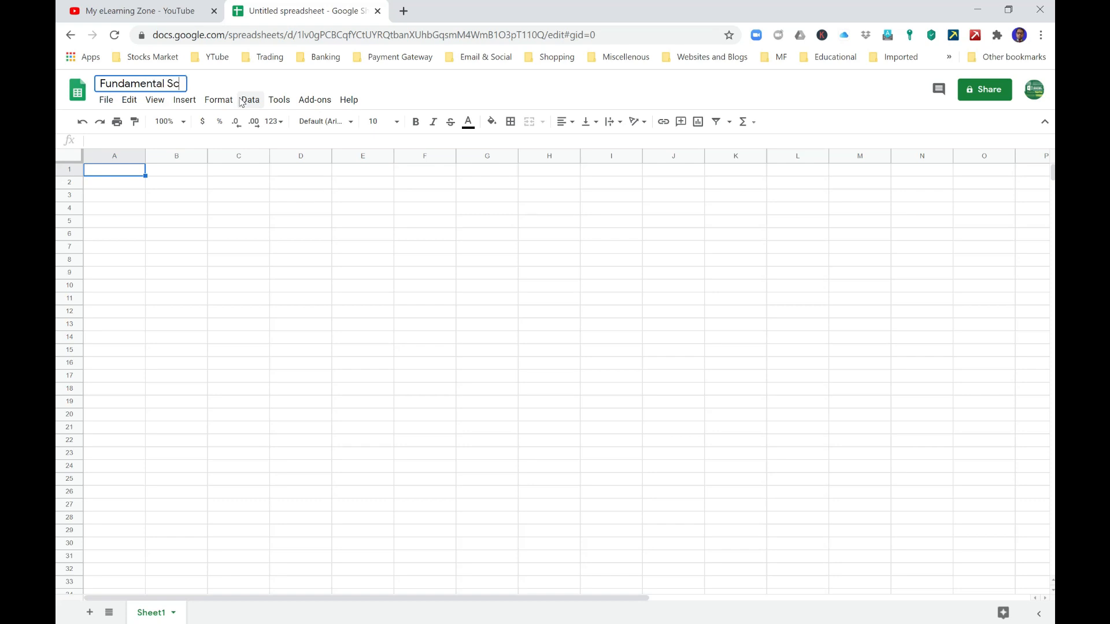
pyautogui.write('reener')
pyautogui.write('GSheet')
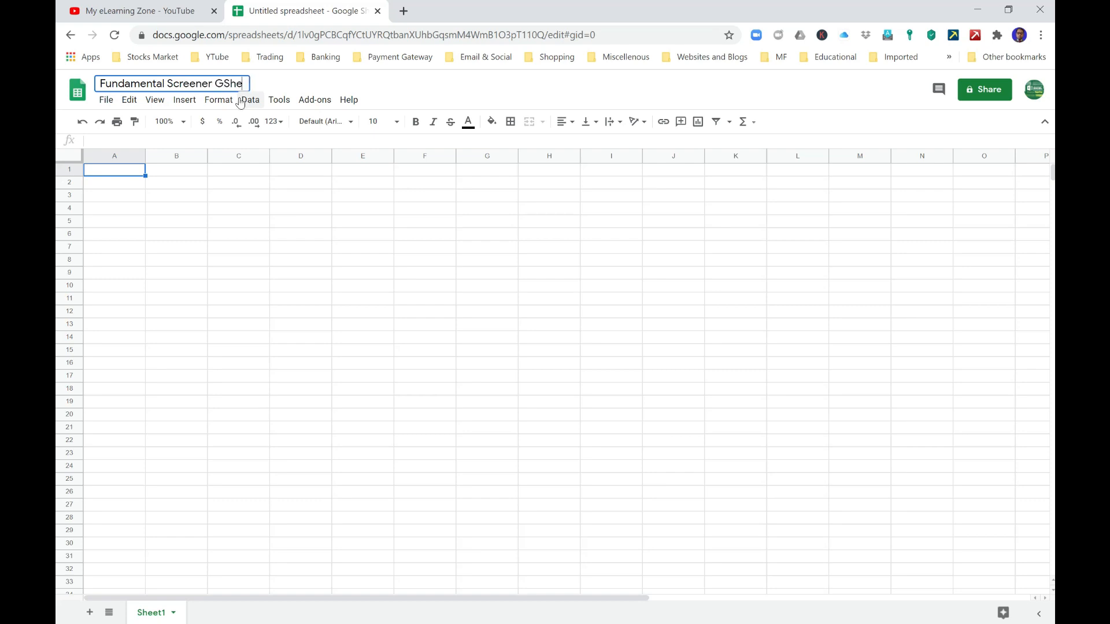
pyautogui.press('BackSpace')
pyautogui.press('BackSpace')
pyautogui.press('BackSpace')
pyautogui.press('BackSpace')
pyautogui.press('BackSpace')
pyautogui.press('BackSpace')
pyautogui.press('BackSpace')
pyautogui.press('Return')
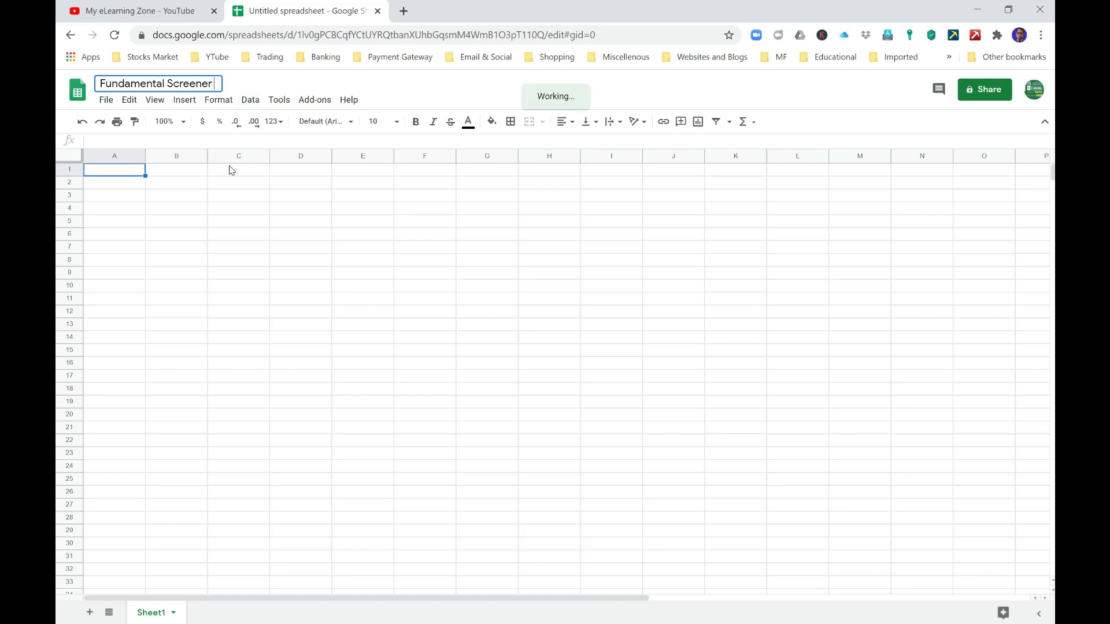
pyautogui.write('2')
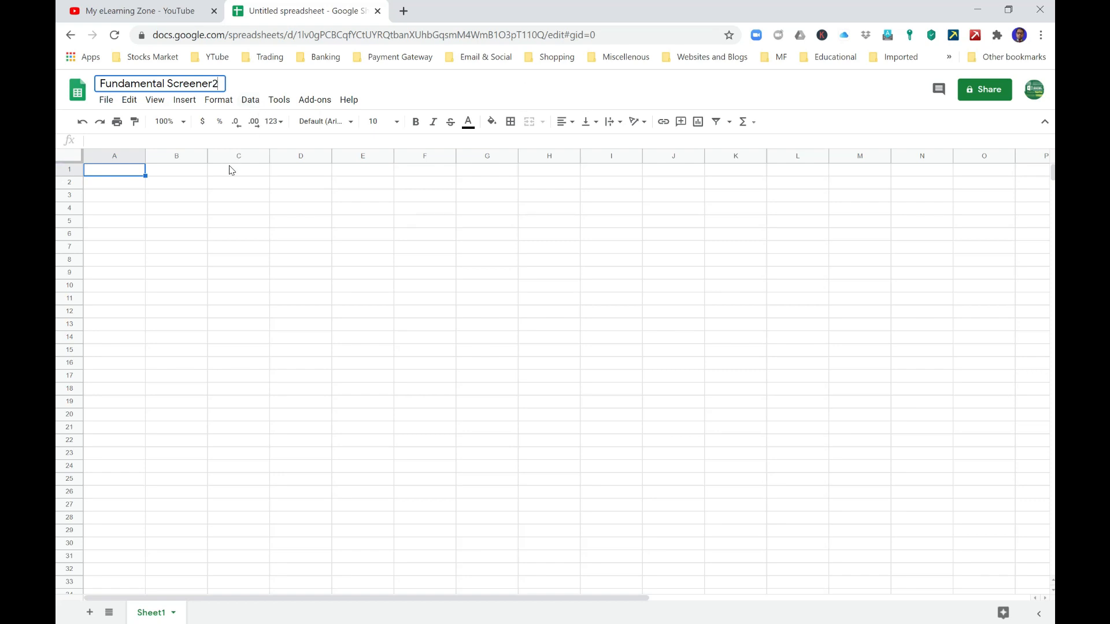
pyautogui.press('BackSpace')
pyautogui.write('New')
# Return to the grid, select cell B8, and open a new browser tab
pyautogui.click(258, 200)
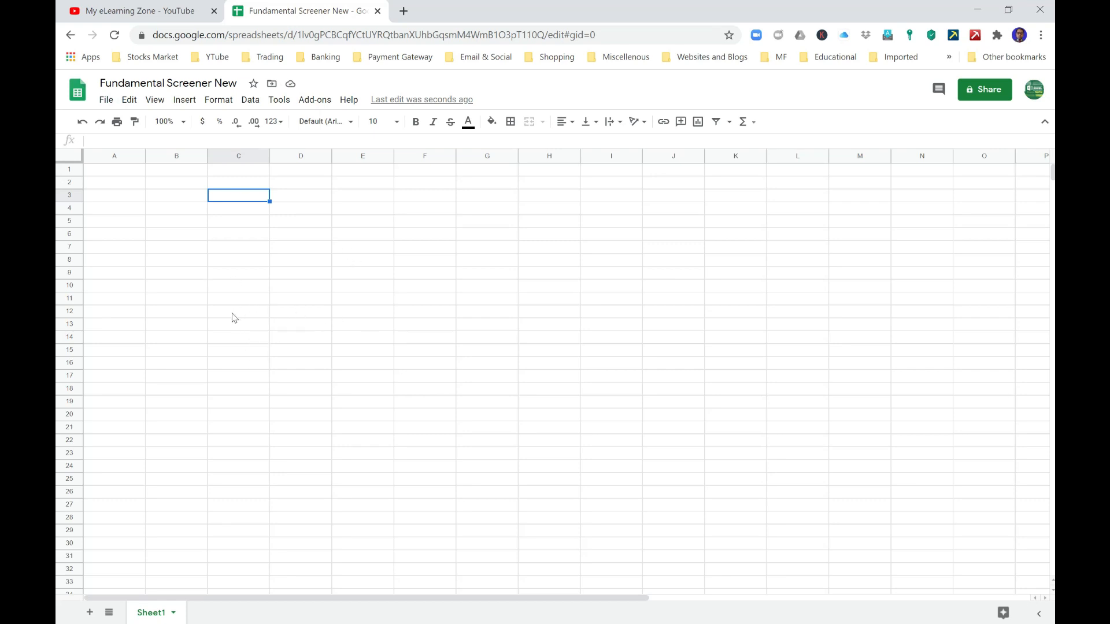
pyautogui.click(175, 263)
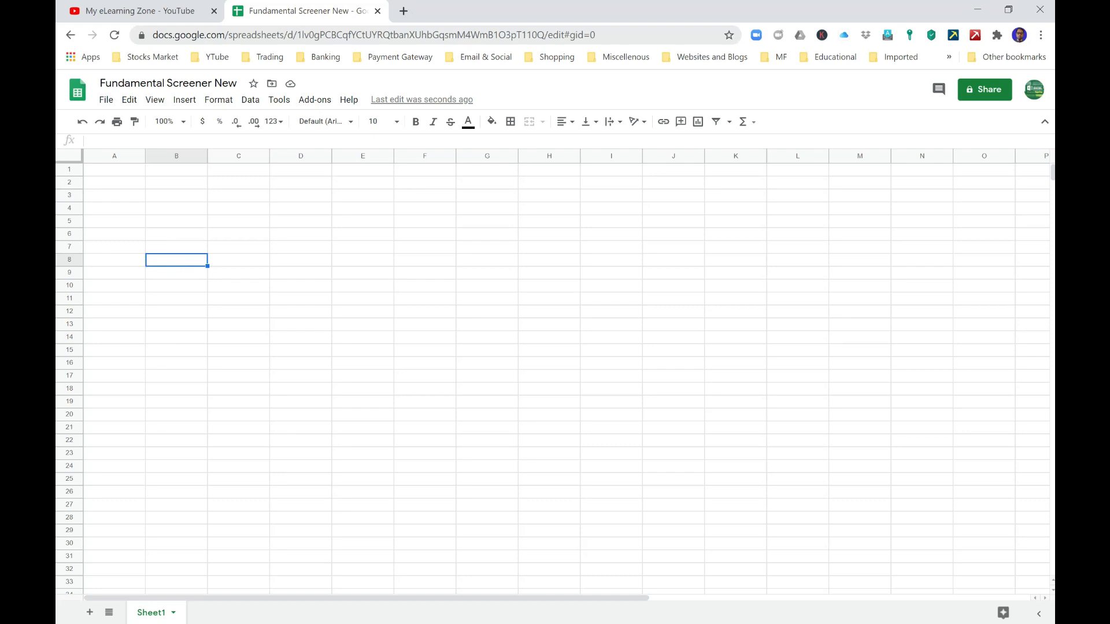
pyautogui.click(403, 11)
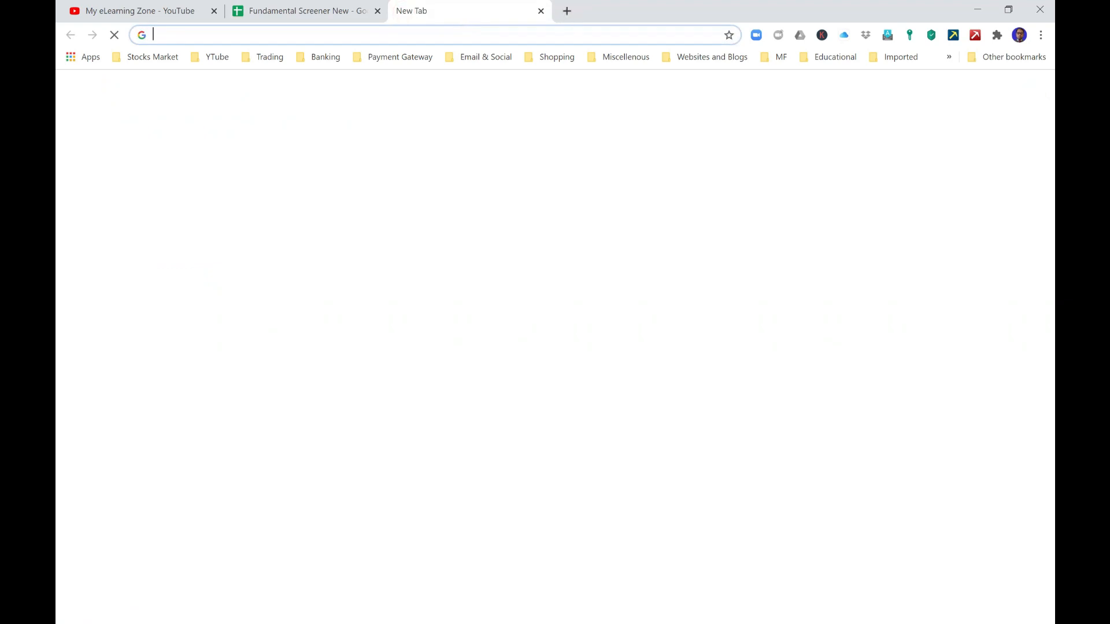
# Enter 'yahoo' in the new tab's address bar and choose the Yahoo Finance India suggestion
pyautogui.click(332, 13)
pyautogui.click(469, 14)
pyautogui.click(456, 35)
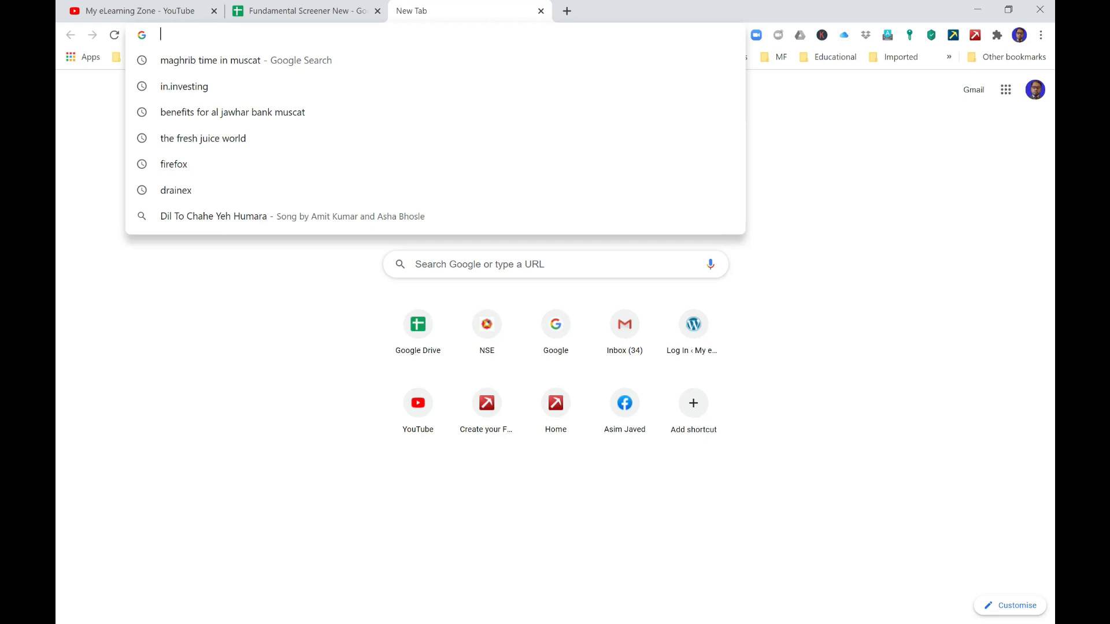
pyautogui.write('y')
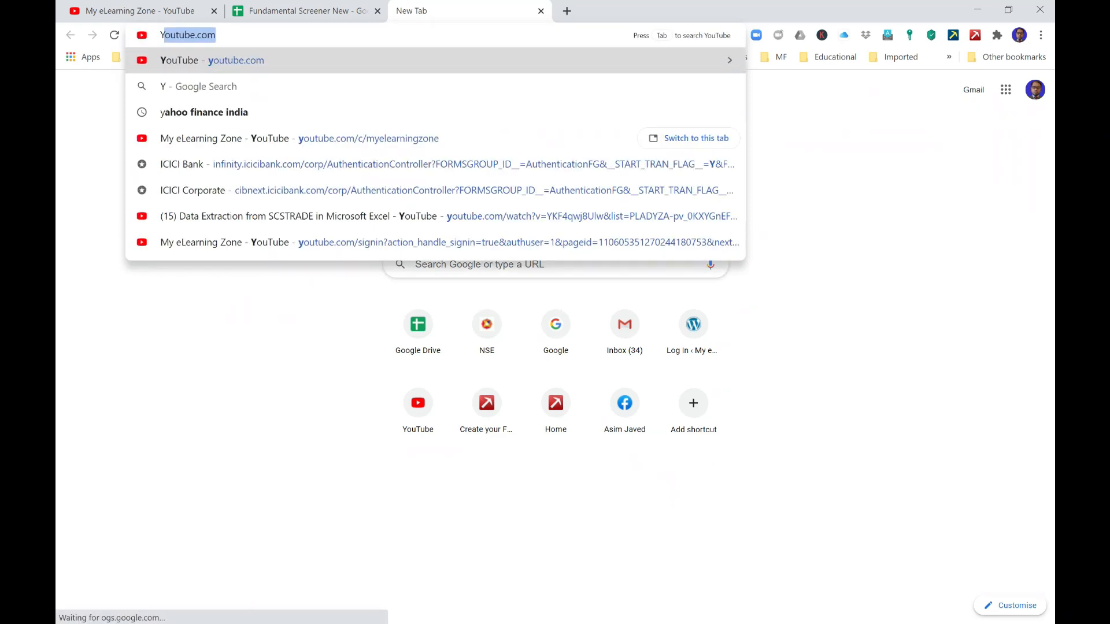
pyautogui.press('BackSpace')
pyautogui.press('BackSpace')
pyautogui.write('in')
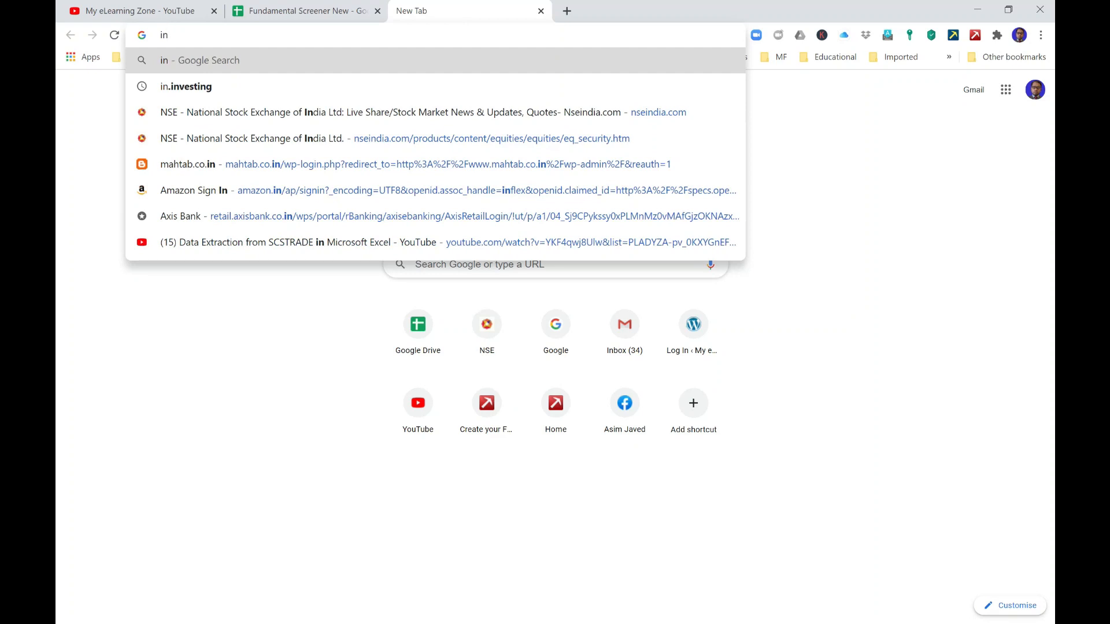
pyautogui.write('.y')
pyautogui.press('BackSpace')
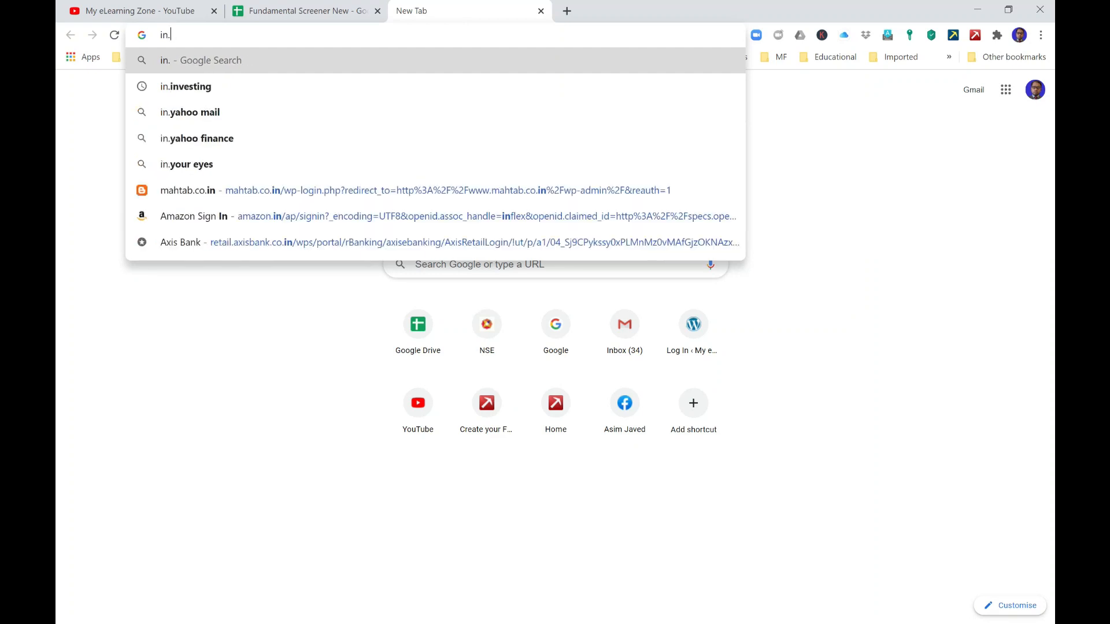
pyautogui.write('fin')
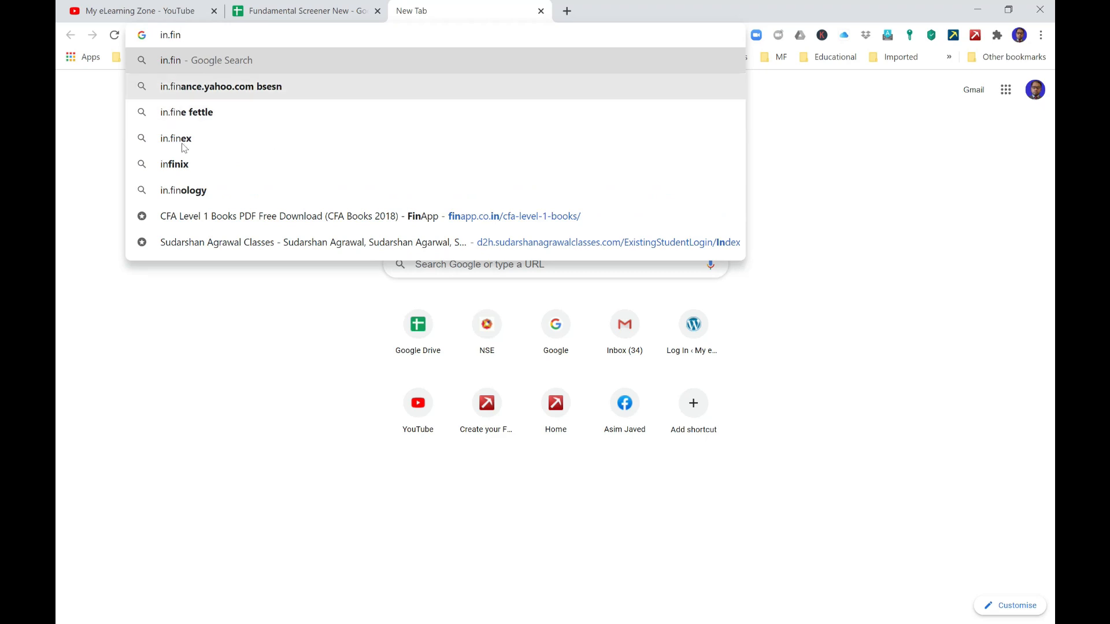
pyautogui.press('BackSpace')
pyautogui.press('BackSpace')
pyautogui.press('BackSpace')
pyautogui.press('BackSpace')
pyautogui.press('BackSpace')
pyautogui.press('BackSpace')
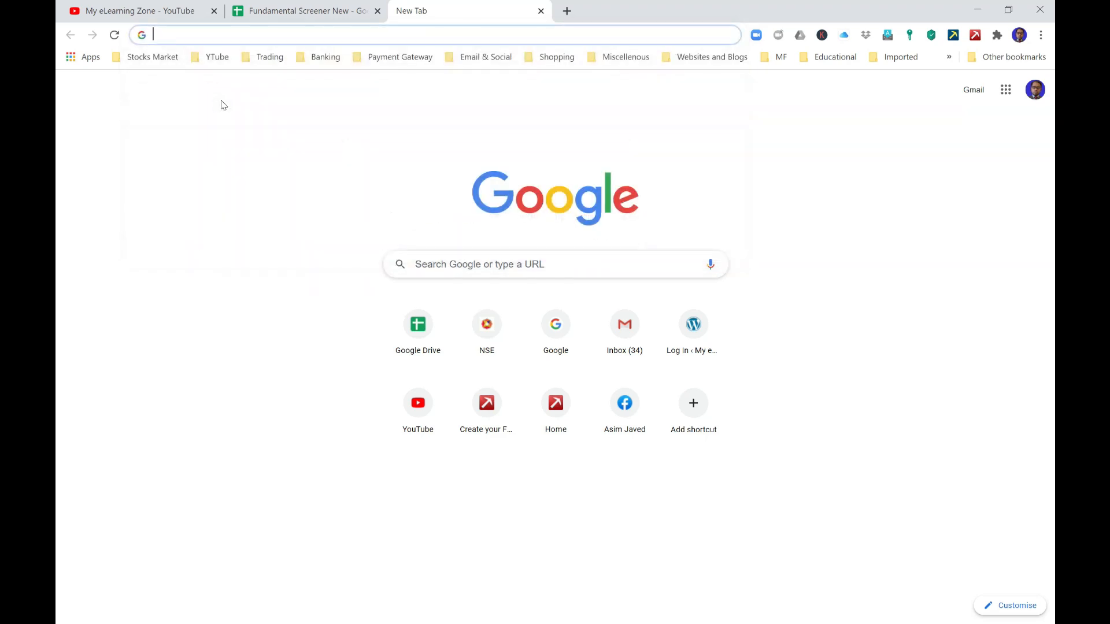
pyautogui.write('yahoo')
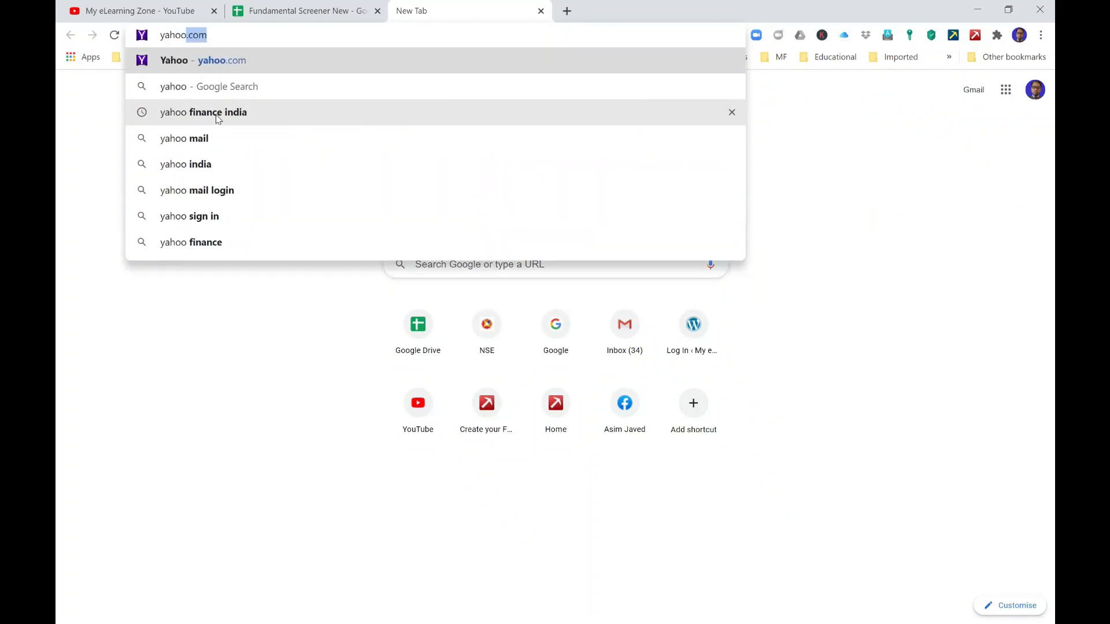
pyautogui.click(217, 119)
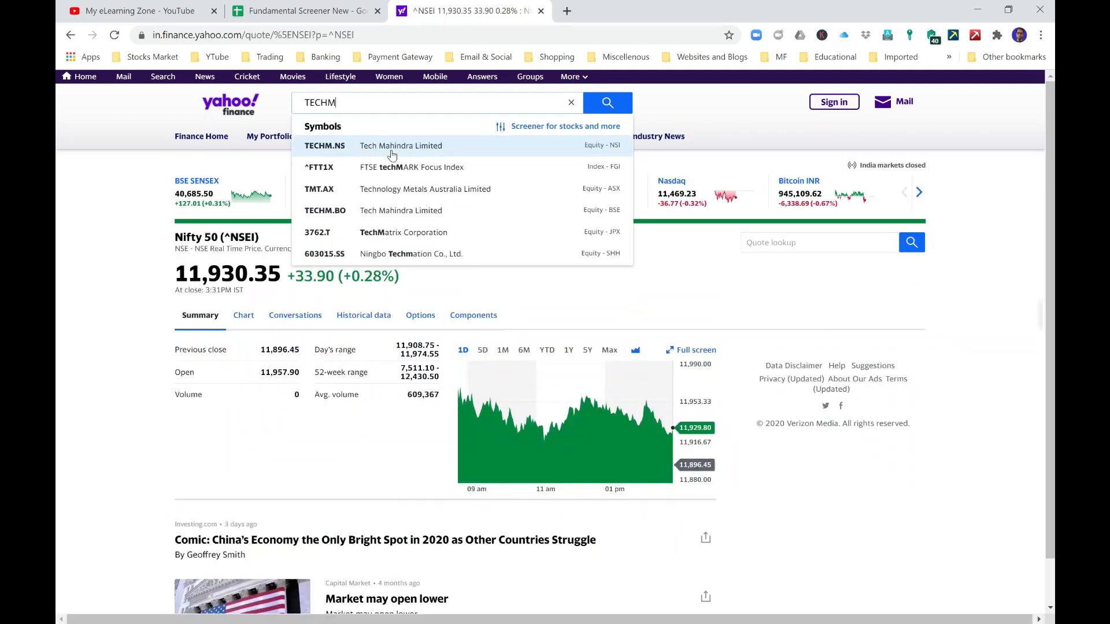
# Open the Tech Mahindra (TECHM.NS) quote and go to its Statistics tab
pyautogui.click(392, 148)
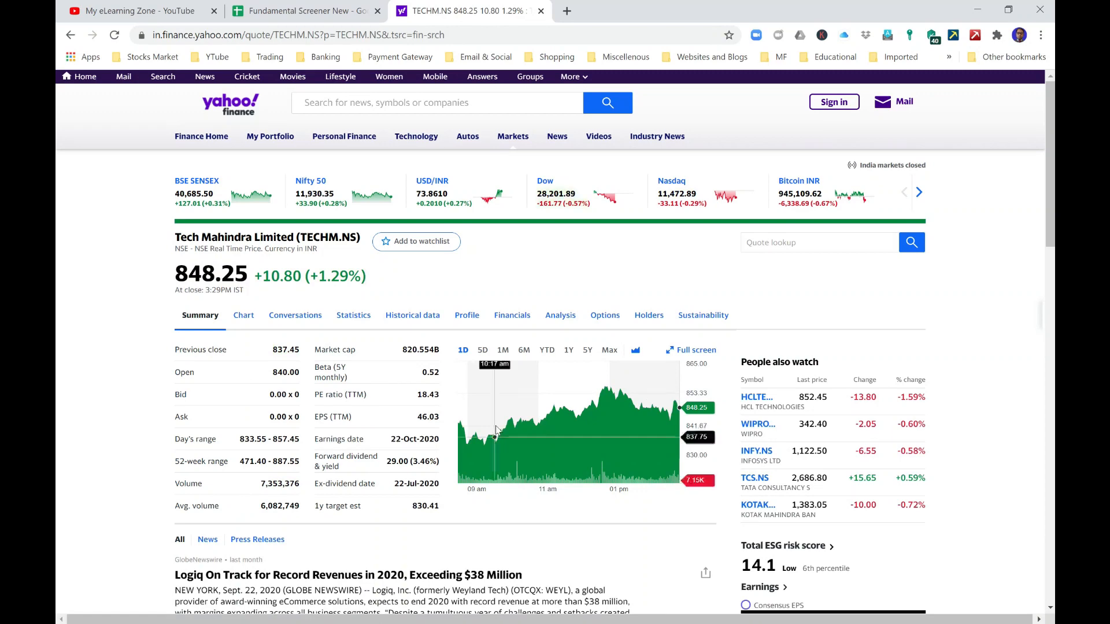
pyautogui.scroll(-5, 496, 429)
pyautogui.scroll(4, 419, 297)
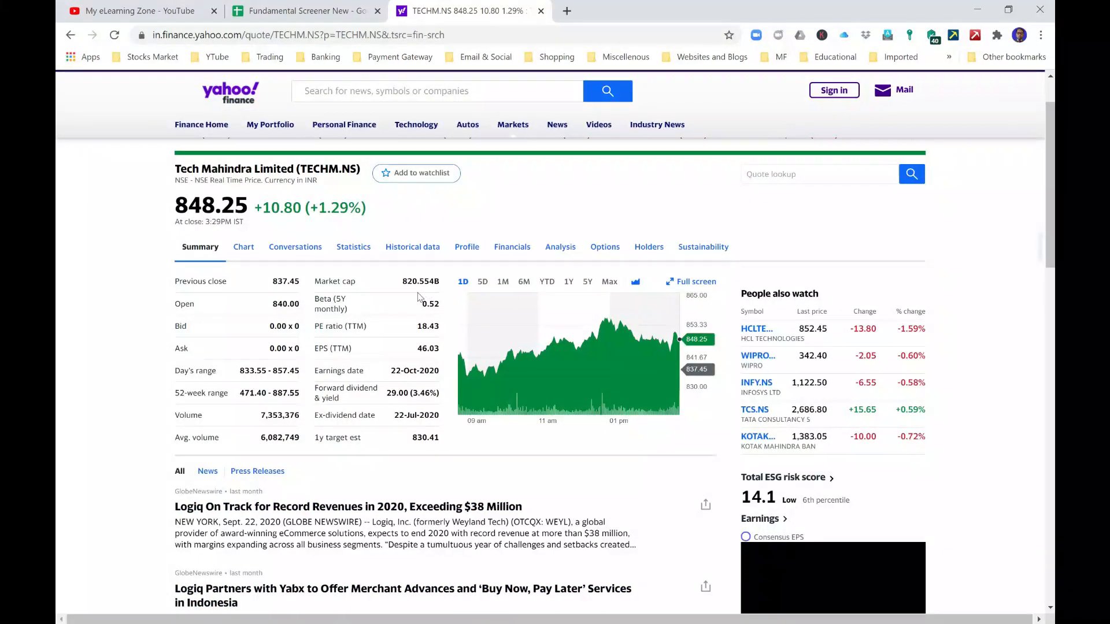
pyautogui.click(353, 253)
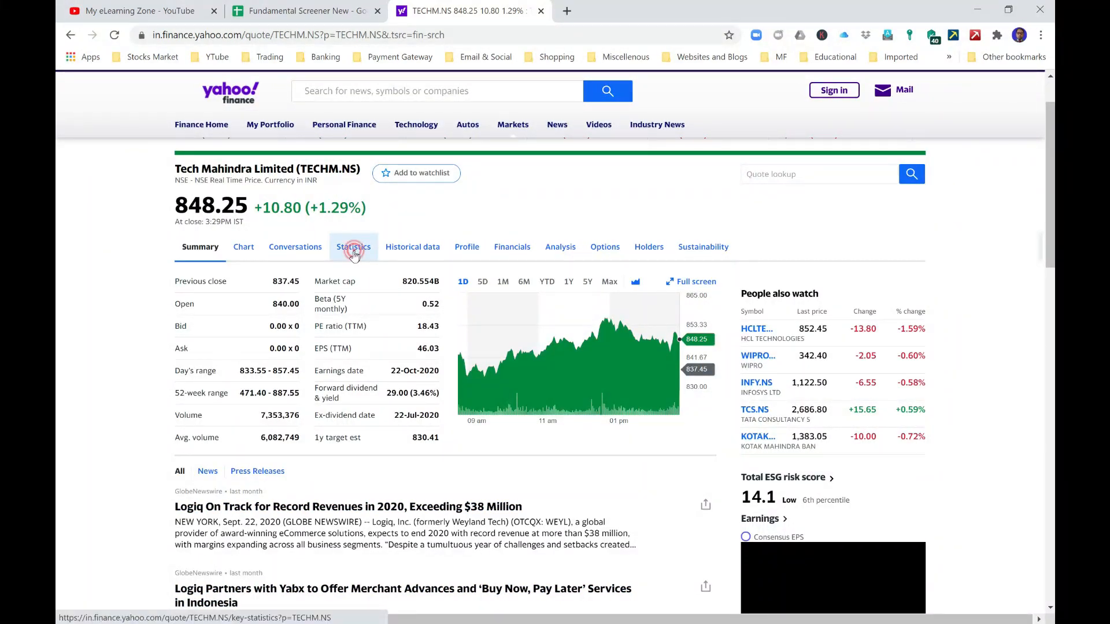
pyautogui.click(352, 254)
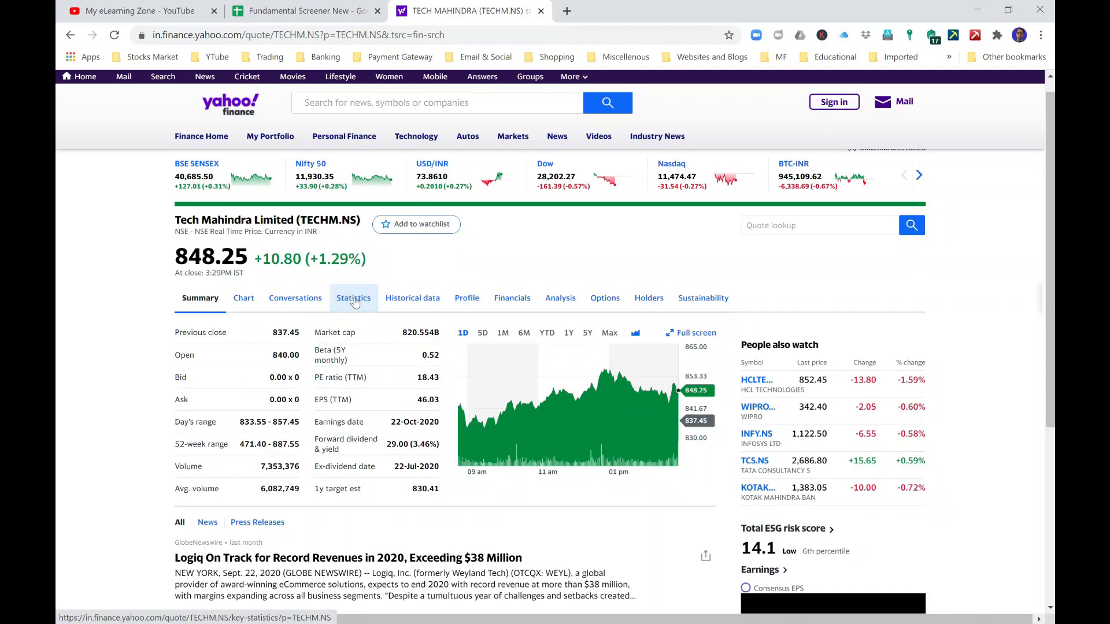
# Load TECHM.NS key statistics (trailing P/E 18.43), scan its tables, then return to Fundamental Screener New
pyautogui.click(353, 299)
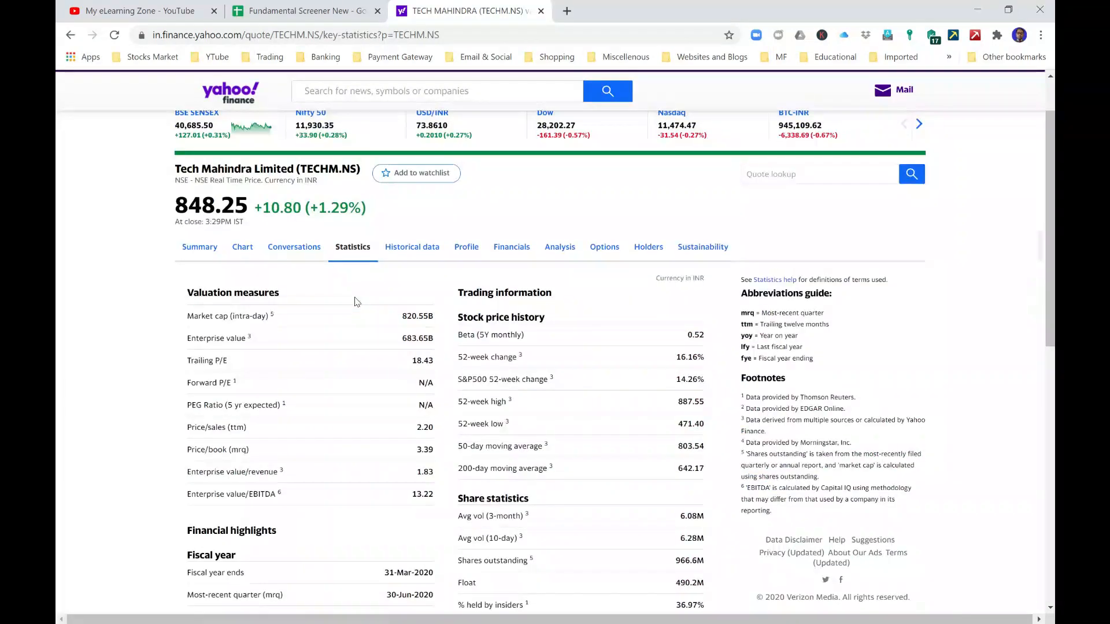
pyautogui.scroll(-9, 405, 419)
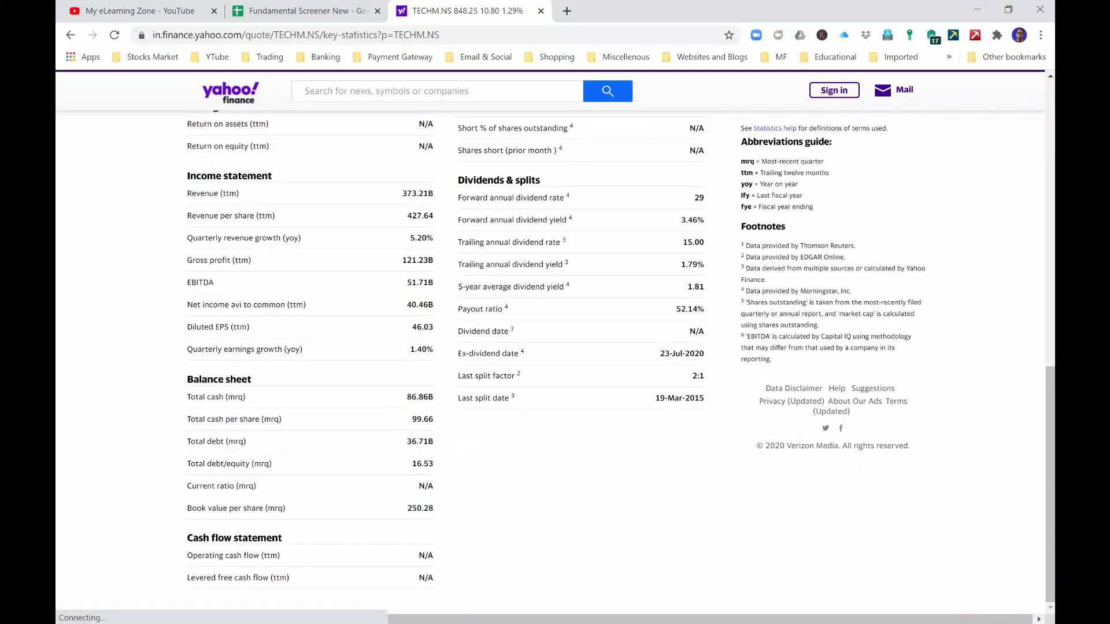
pyautogui.scroll(6, 555, 376)
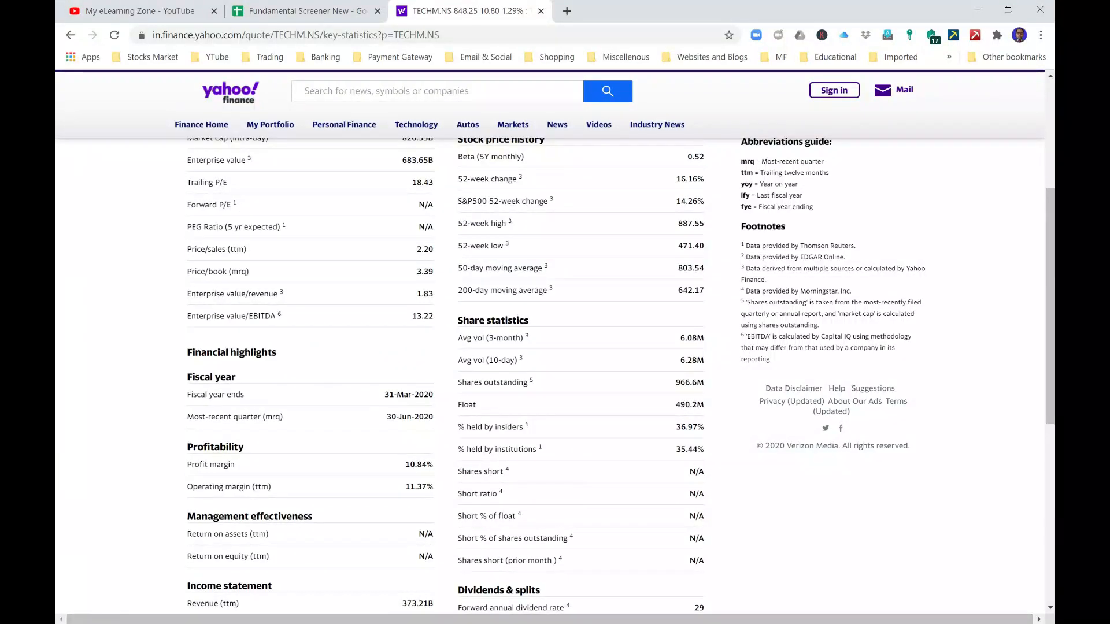
pyautogui.scroll(1, 237, 320)
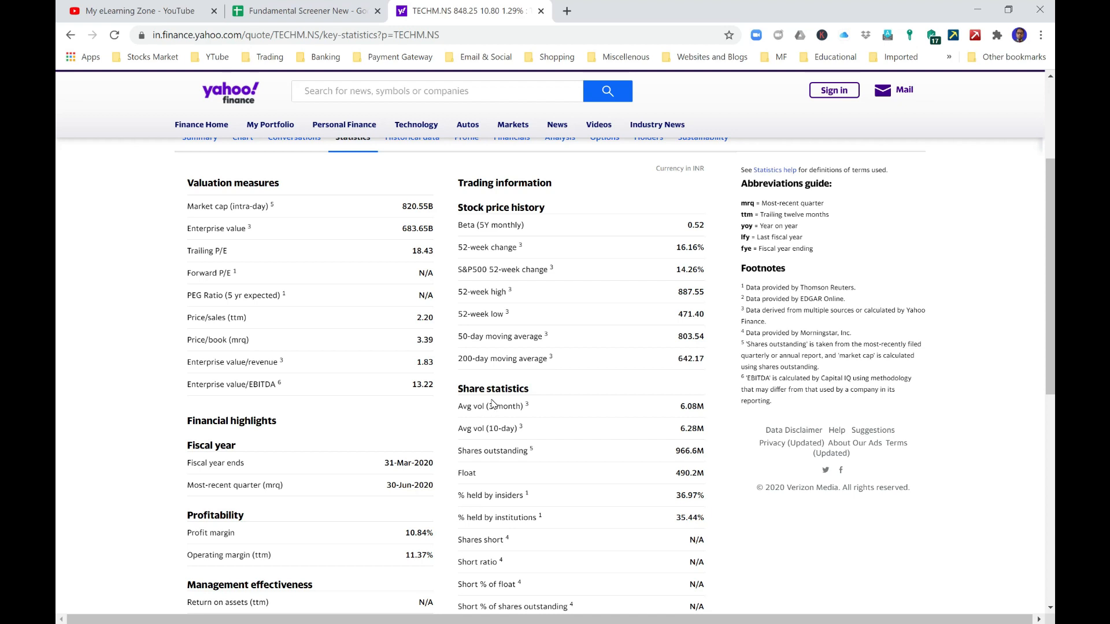
pyautogui.scroll(-2, 584, 494)
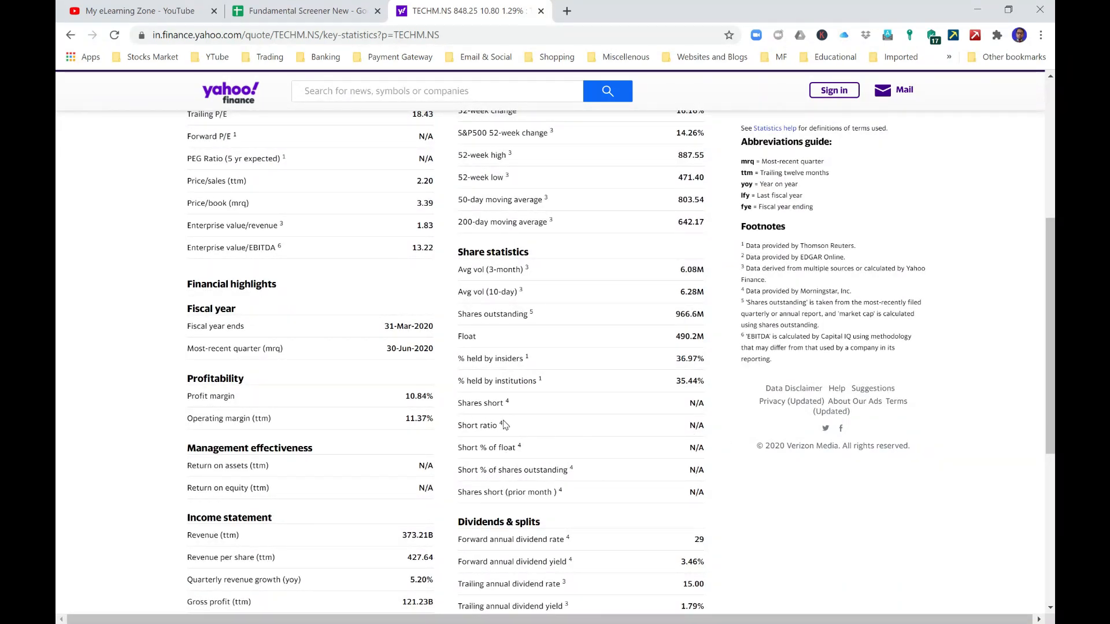
pyautogui.scroll(-3, 503, 425)
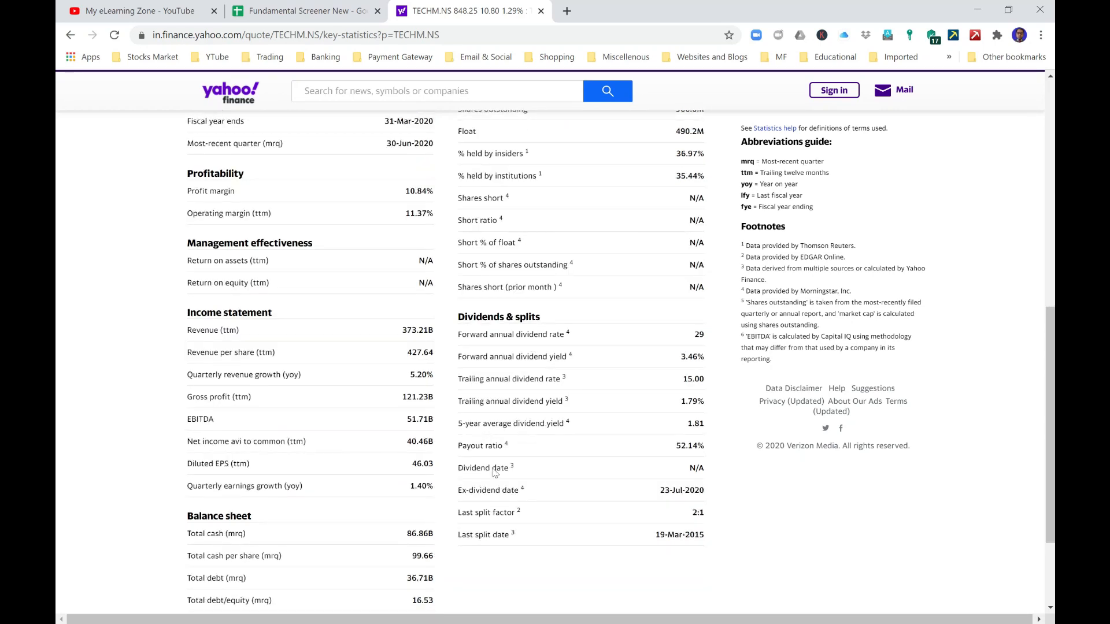
pyautogui.scroll(-2, 495, 473)
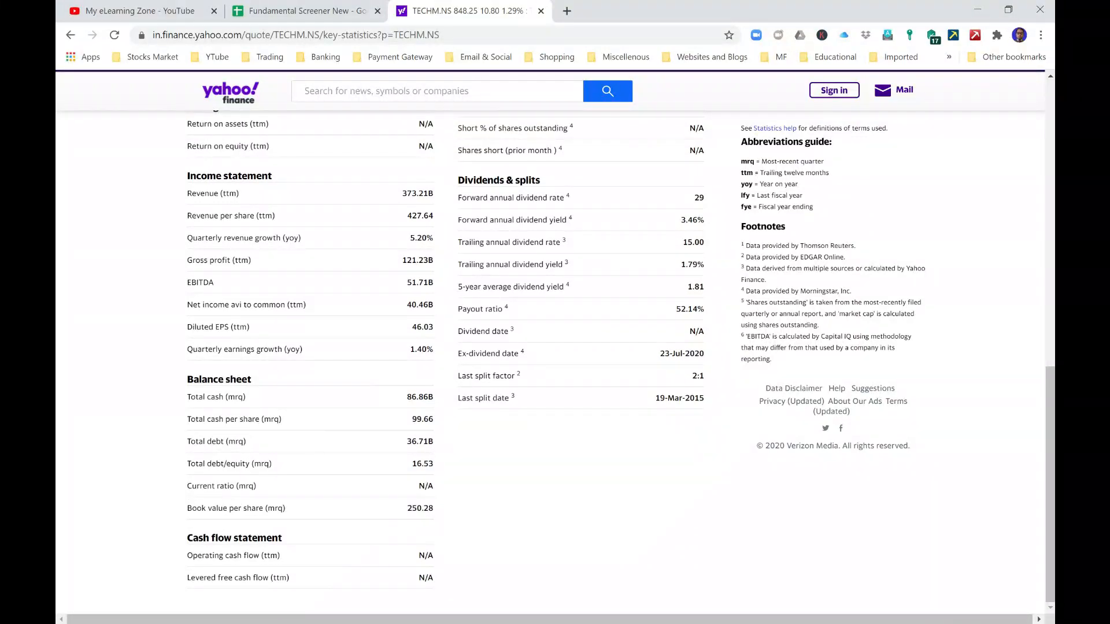
pyautogui.scroll(4, 219, 482)
pyautogui.scroll(-4, 218, 481)
pyautogui.scroll(10, 381, 473)
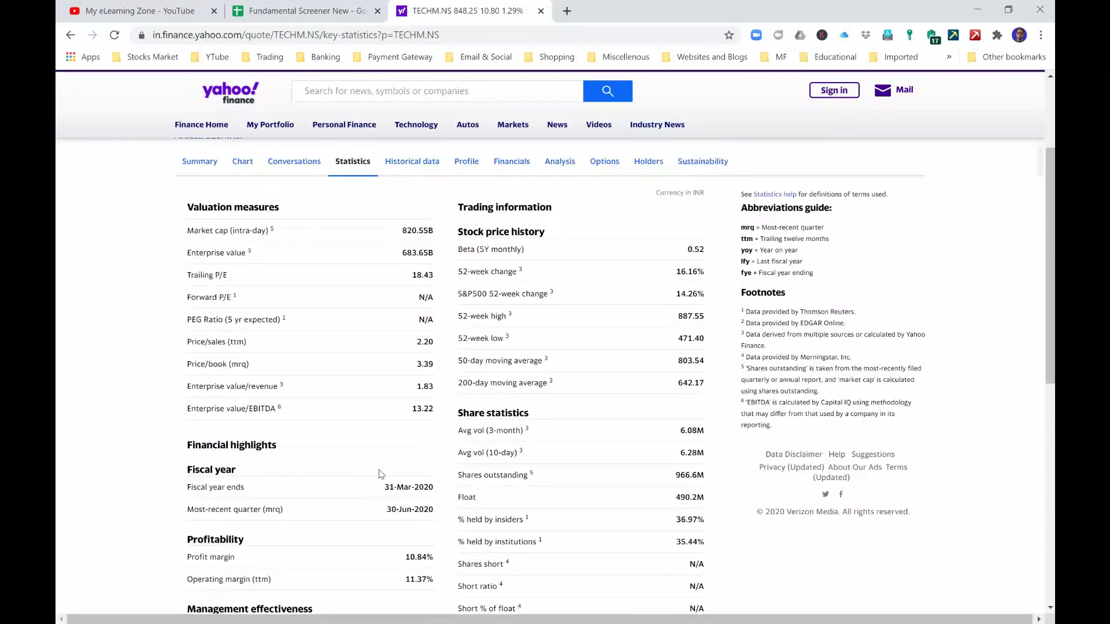
pyautogui.scroll(3, 381, 474)
pyautogui.click(337, 11)
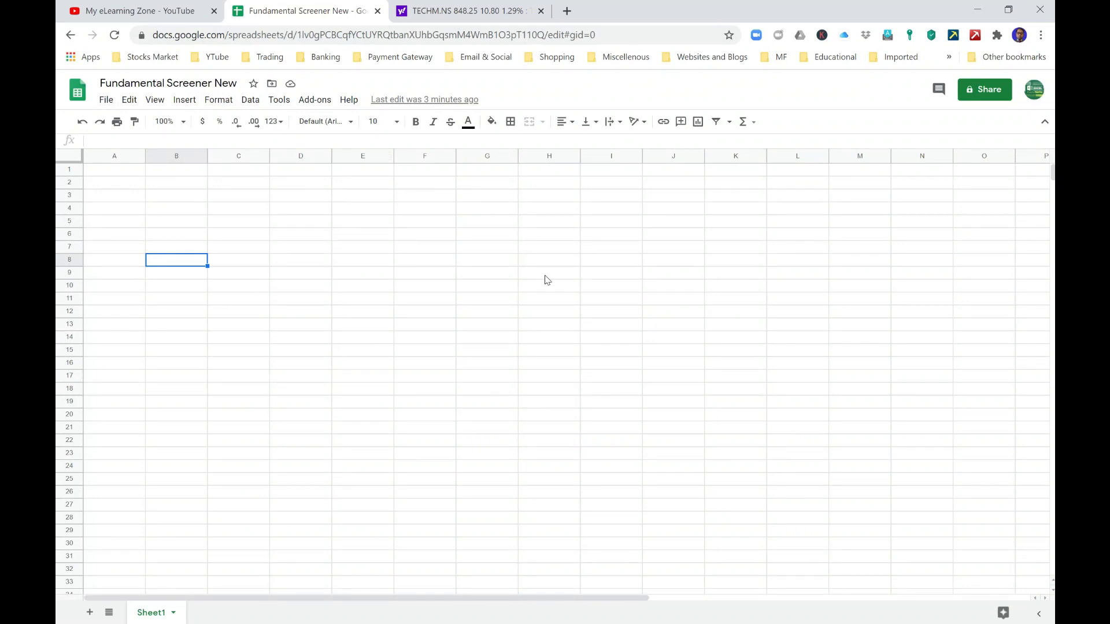
# In cell B7, start an IMPORTHTML formula from the =IMP autocomplete
pyautogui.click(277, 233)
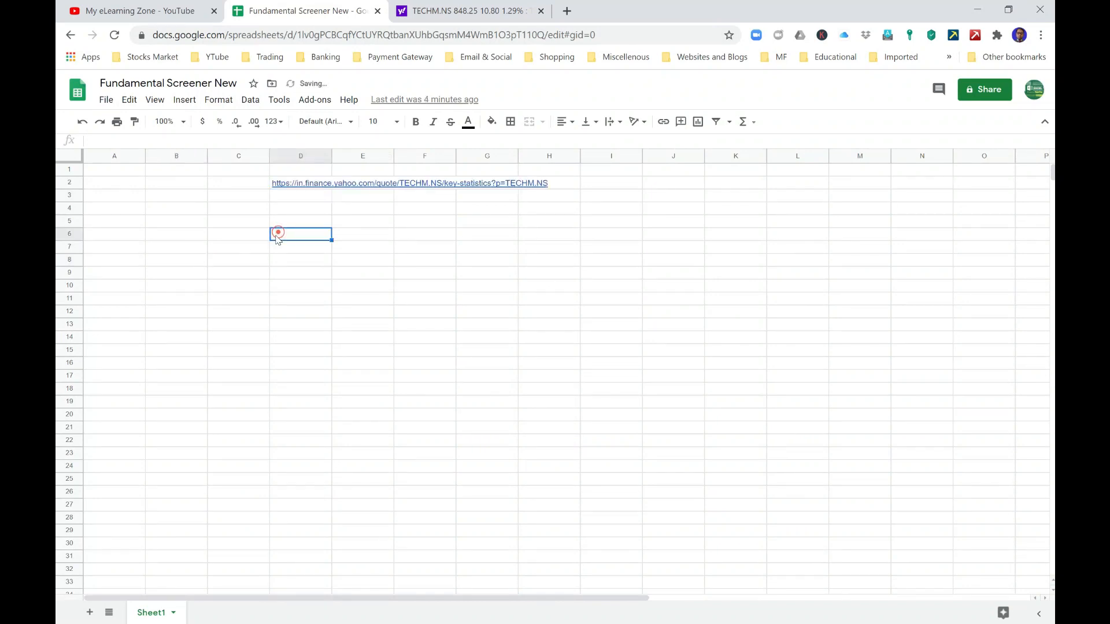
pyautogui.press('Left')
pyautogui.press('Left')
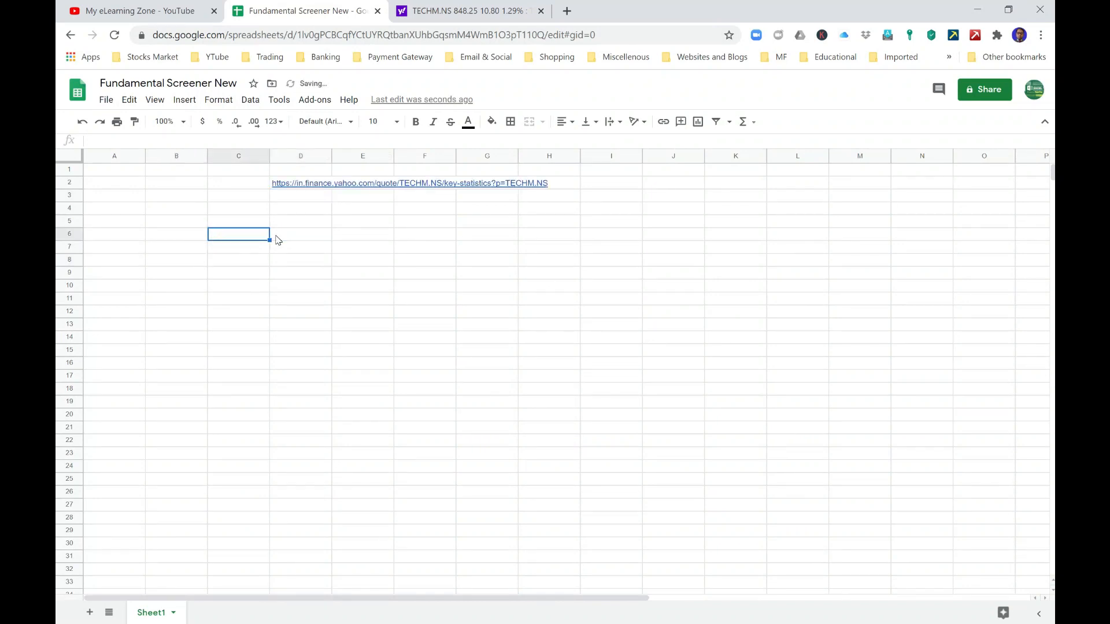
pyautogui.press('Right')
pyautogui.press('Left')
pyautogui.press('Left')
pyautogui.press('Down')
pyautogui.press('Right')
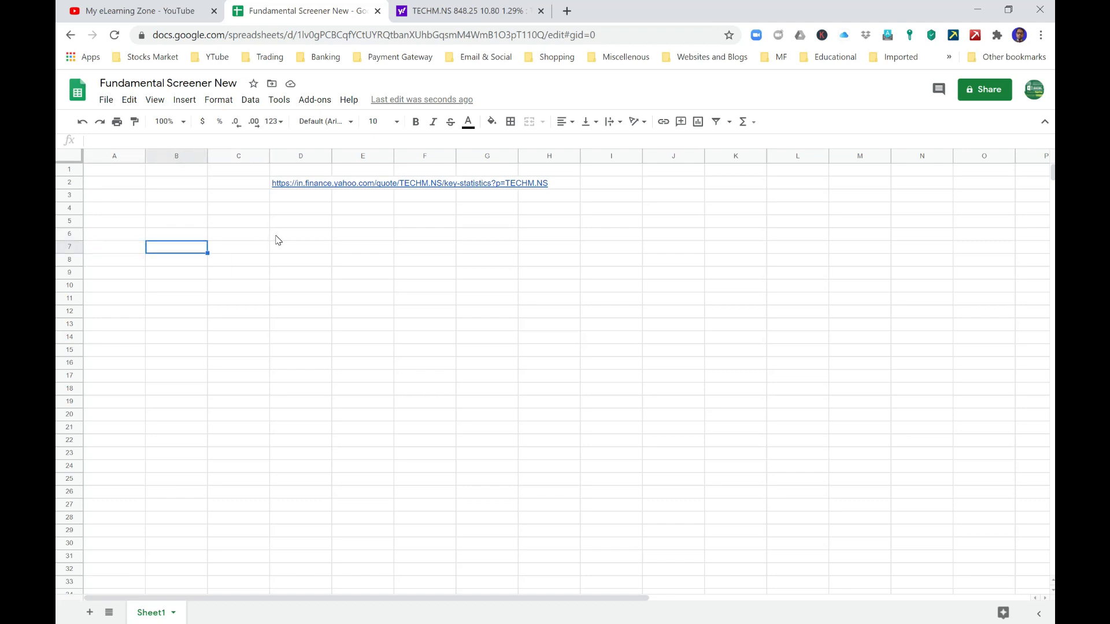
pyautogui.write('=IM')
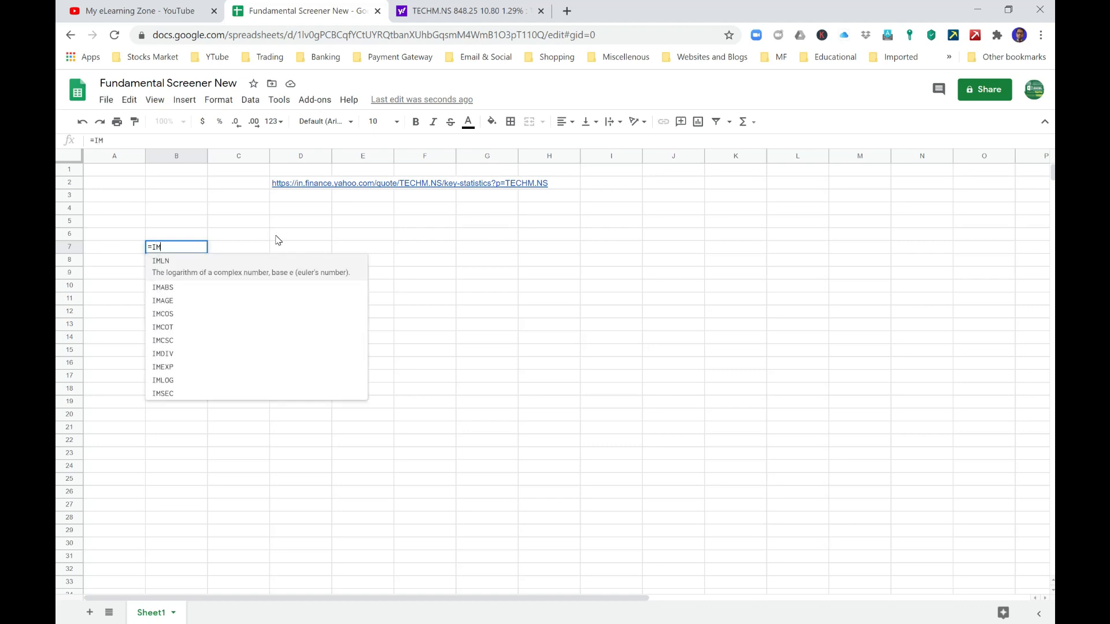
pyautogui.write('P')
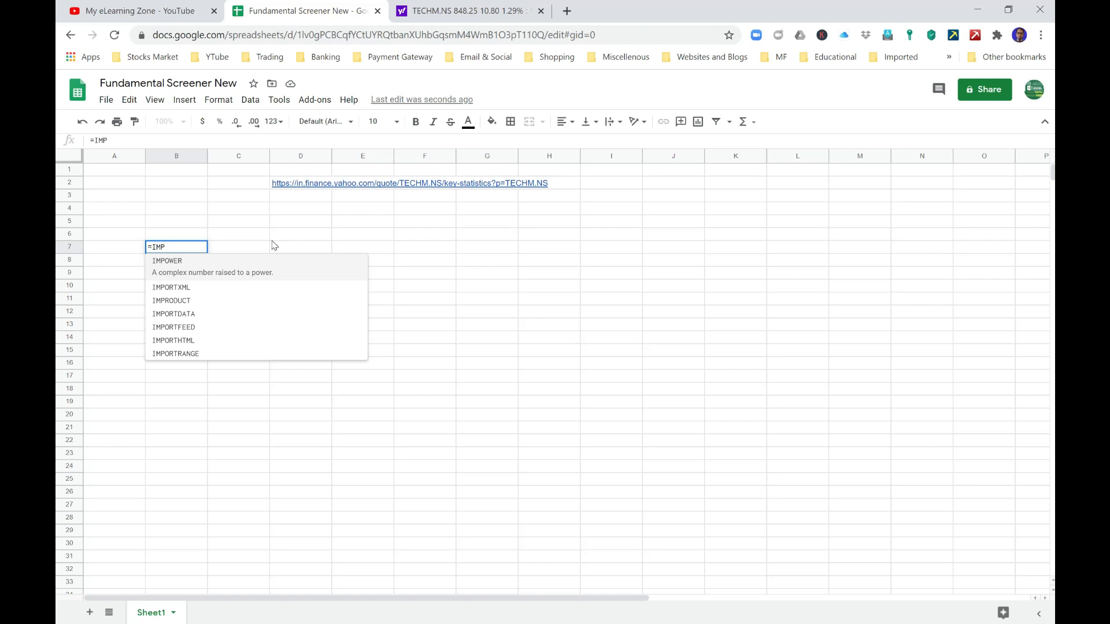
pyautogui.press('Down')
pyautogui.press('Down')
pyautogui.press('Down')
pyautogui.press('Down')
pyautogui.press('Down')
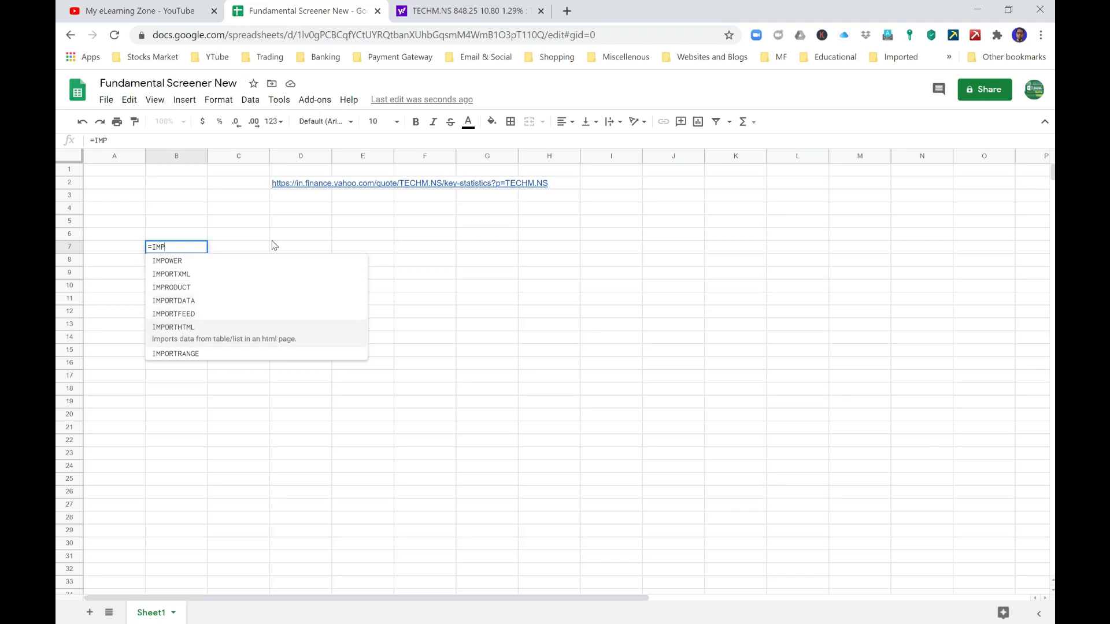
pyautogui.press('Tab')
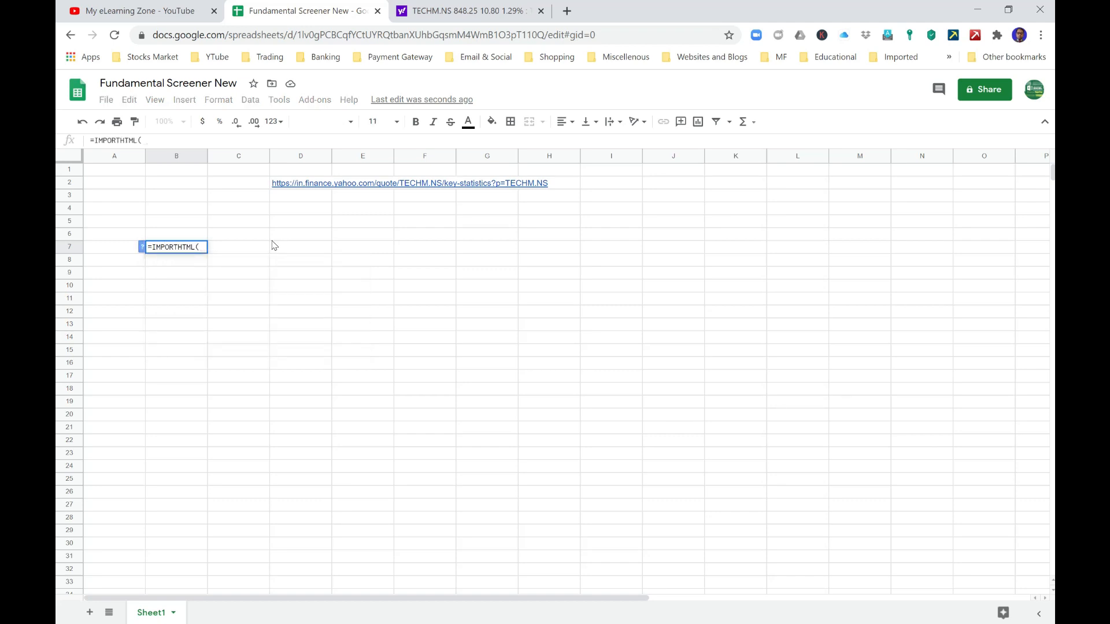
# Add the quoted key-statistics URL and "table" as the formula's arguments
pyautogui.write('"')
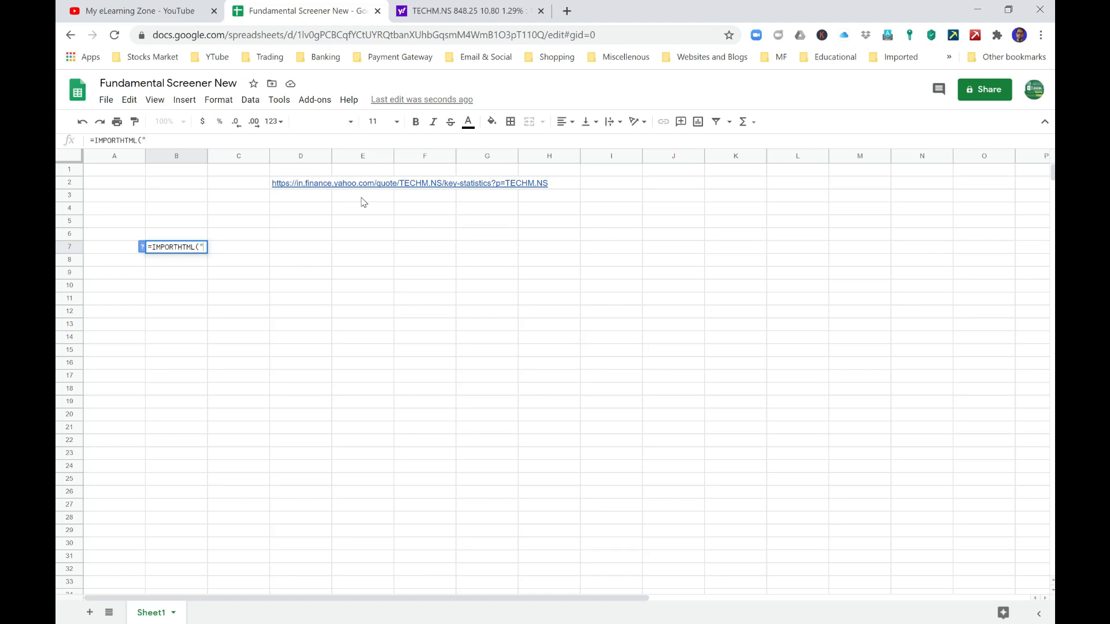
pyautogui.write('https://in.finance.yahoo.com/quote/TECHM.NS/key-statistics?p=TECHM.NS')
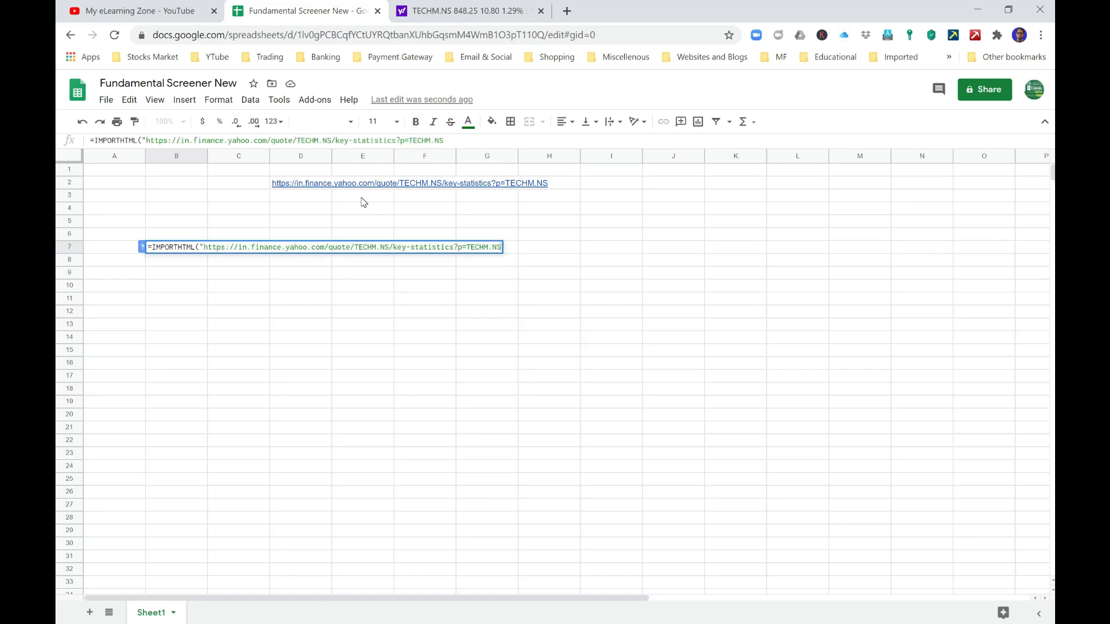
pyautogui.write('"')
pyautogui.write(',T')
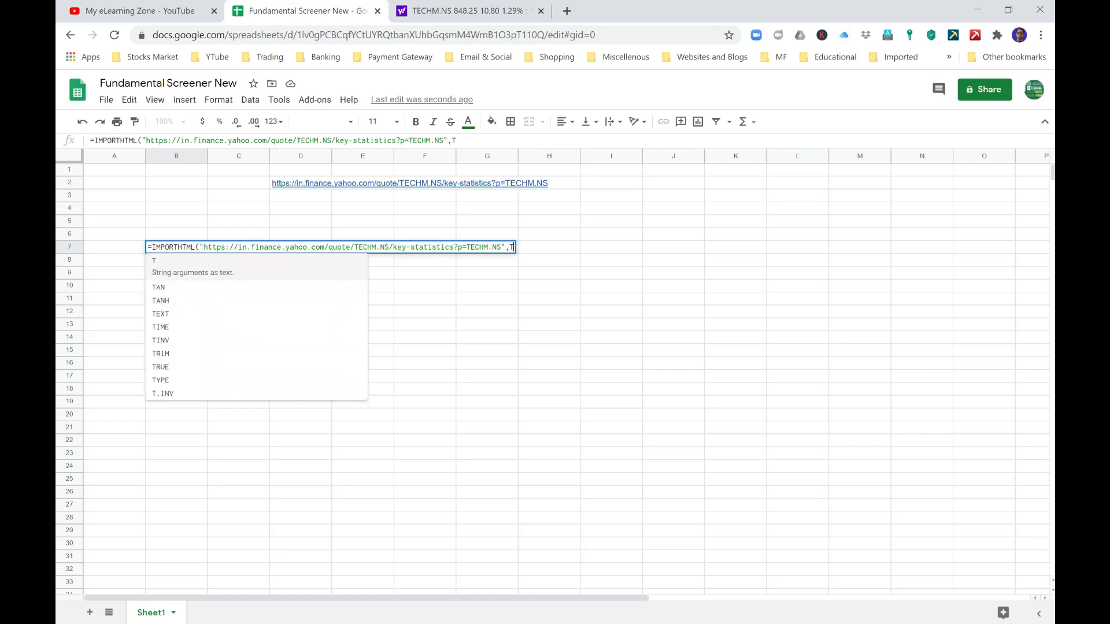
pyautogui.press('BackSpace')
pyautogui.write('"')
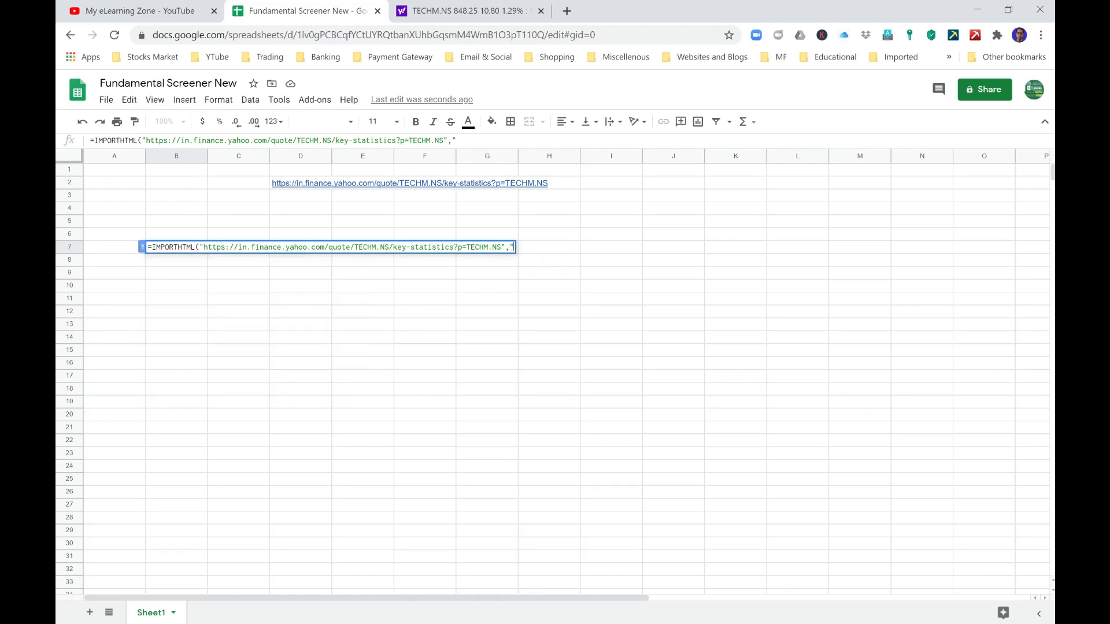
pyautogui.write('table",')
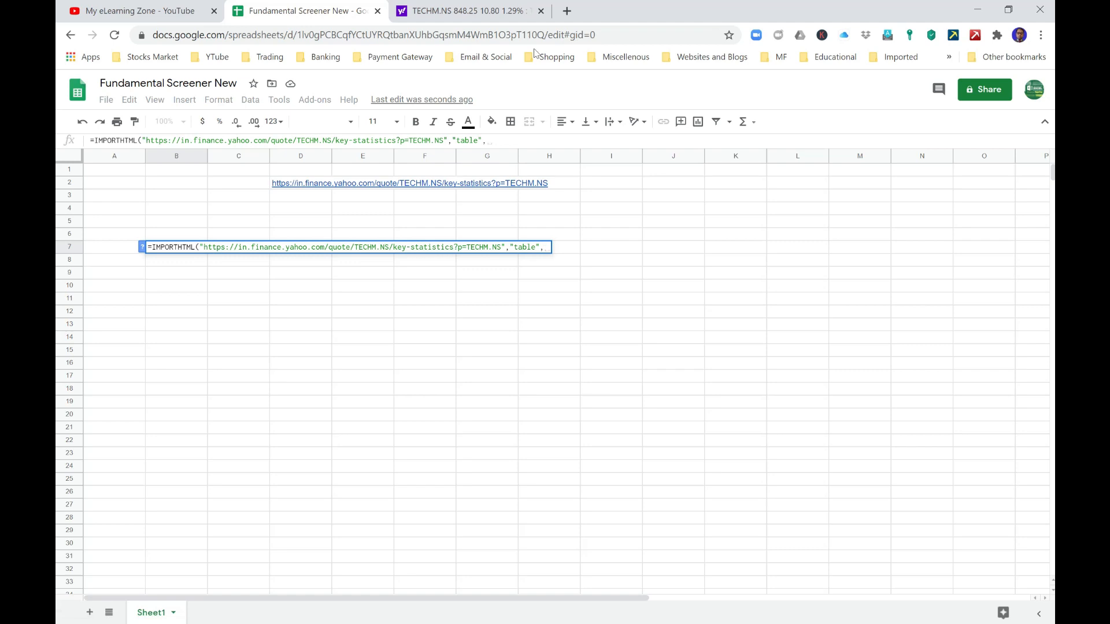
pyautogui.click(471, 10)
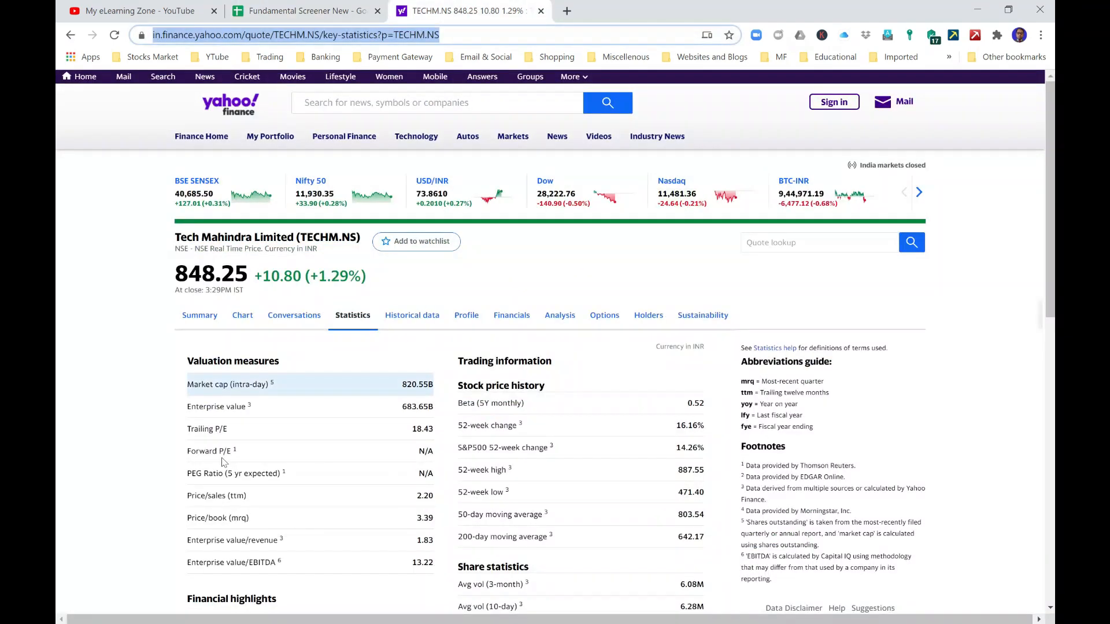
# Select the Valuation measures, Trading information and Share statistics tables to see how the page splits
pyautogui.scroll(-5, 173, 373)
pyautogui.scroll(2, 174, 372)
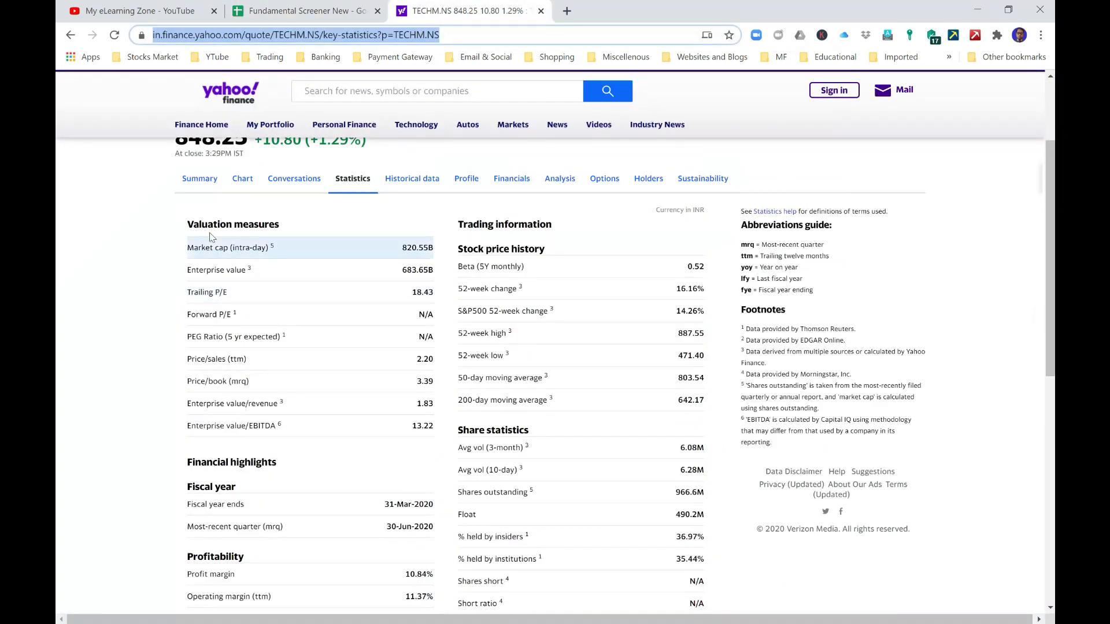
pyautogui.moveTo(180, 226); pyautogui.dragTo(416, 435)
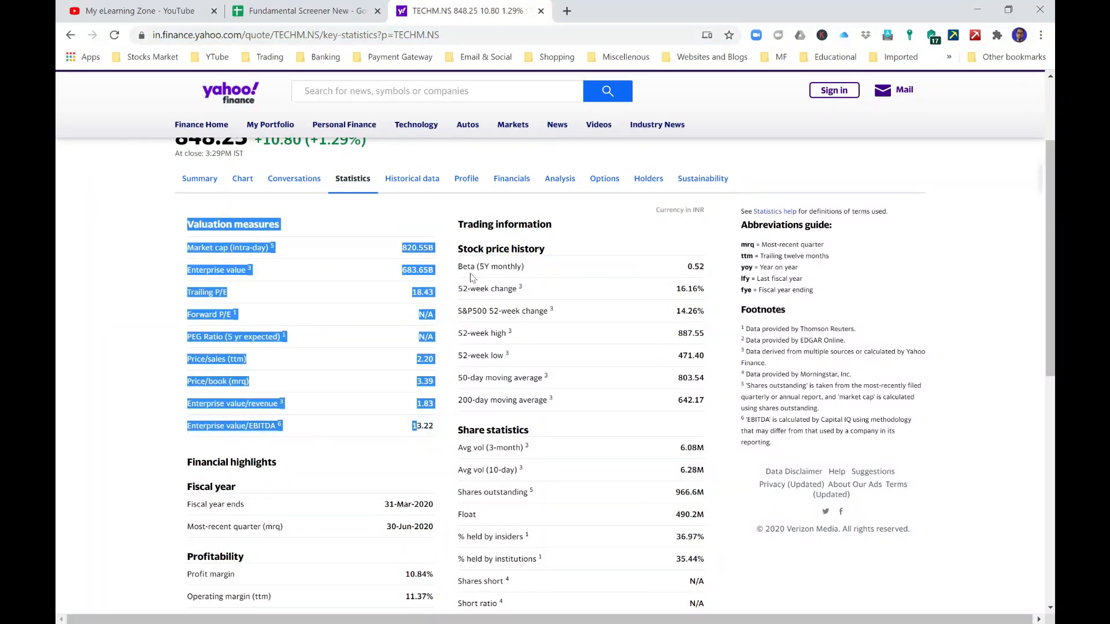
pyautogui.moveTo(454, 219); pyautogui.dragTo(707, 406)
pyautogui.moveTo(459, 432); pyautogui.dragTo(710, 562)
pyautogui.scroll(-2, 594, 575)
pyautogui.scroll(5, 276, 400)
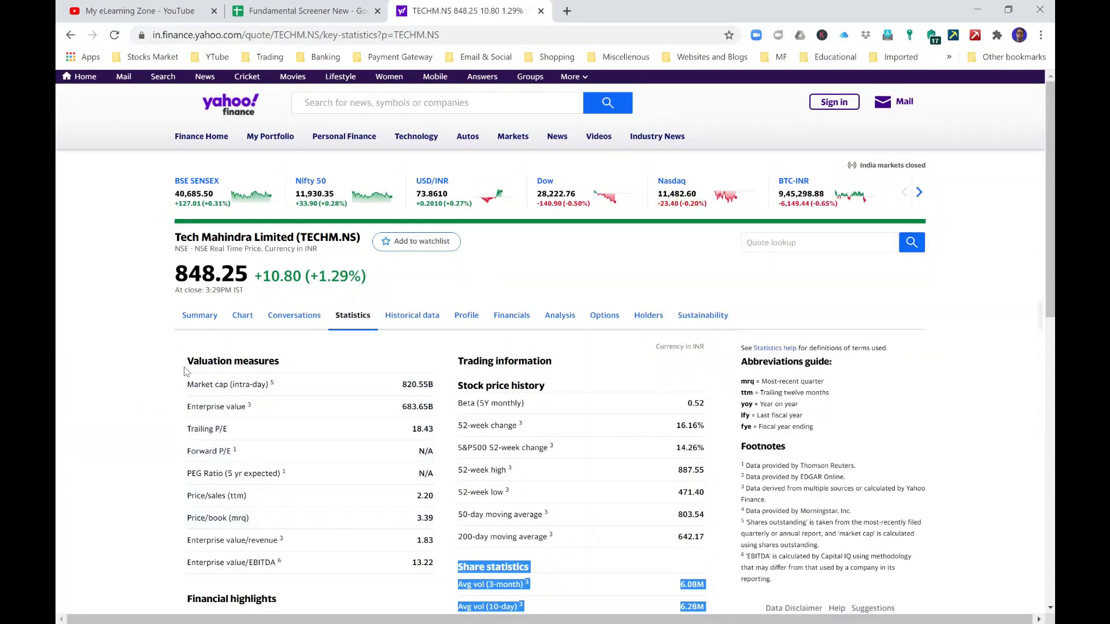
pyautogui.moveTo(186, 381); pyautogui.dragTo(444, 578)
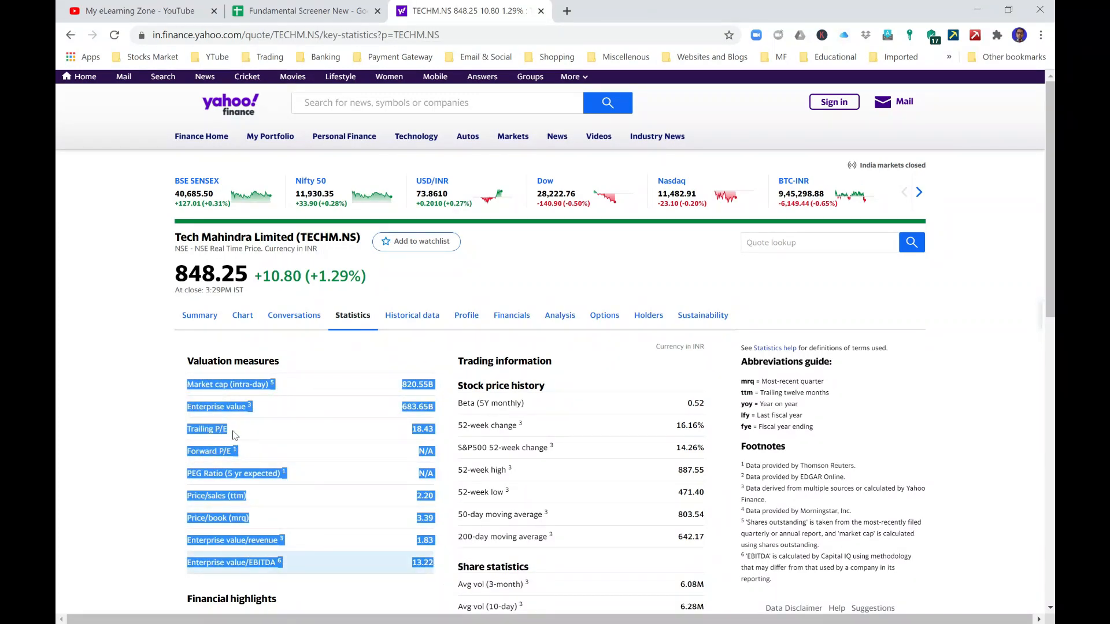
pyautogui.click(310, 17)
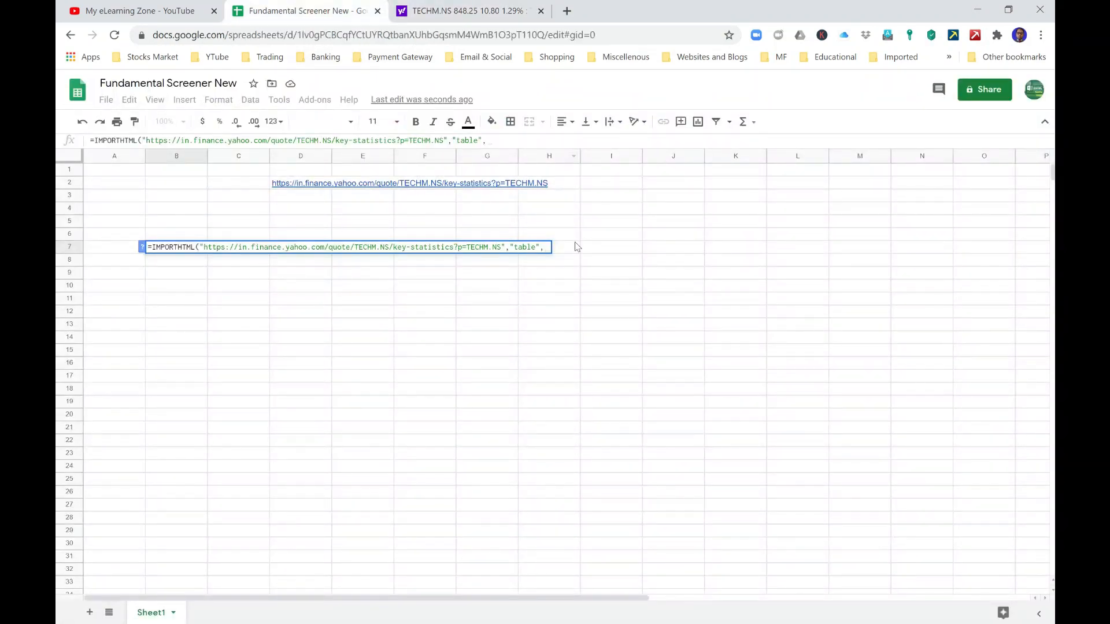
# Finish the formula with table index 1, importing Valuation measures into B7:C15
pyautogui.write('1')
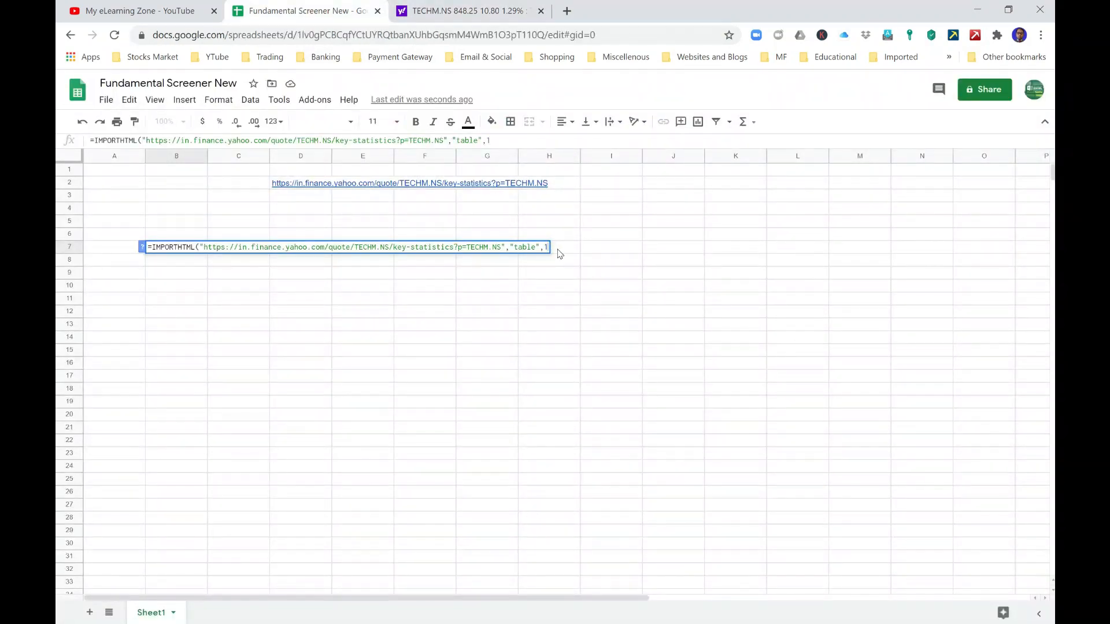
pyautogui.write(')')
pyautogui.press('Return')
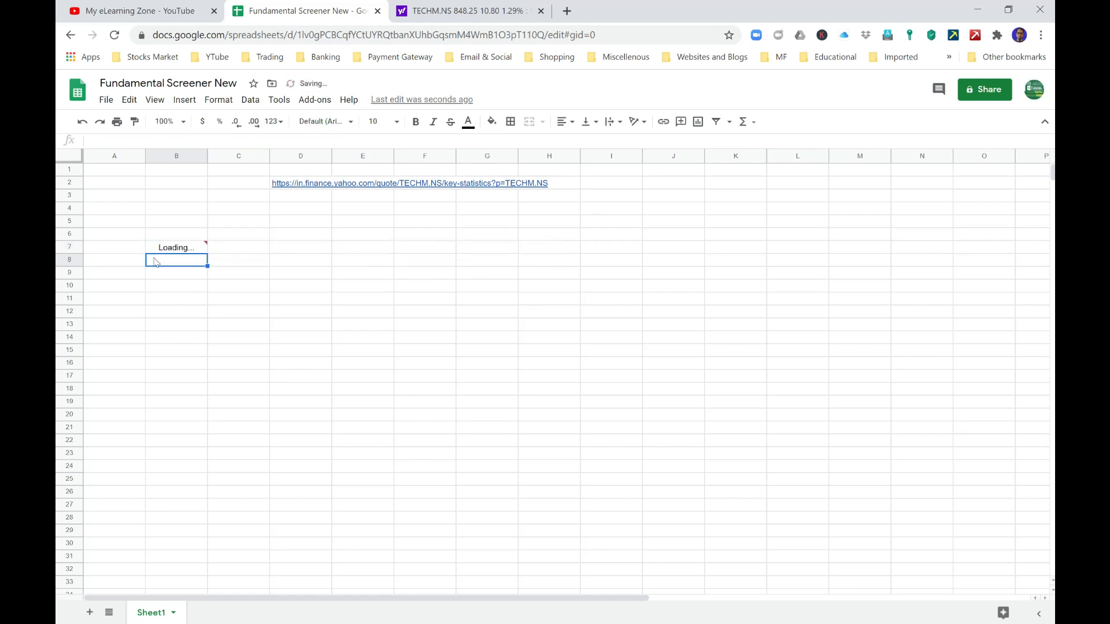
pyautogui.moveTo(177, 245)
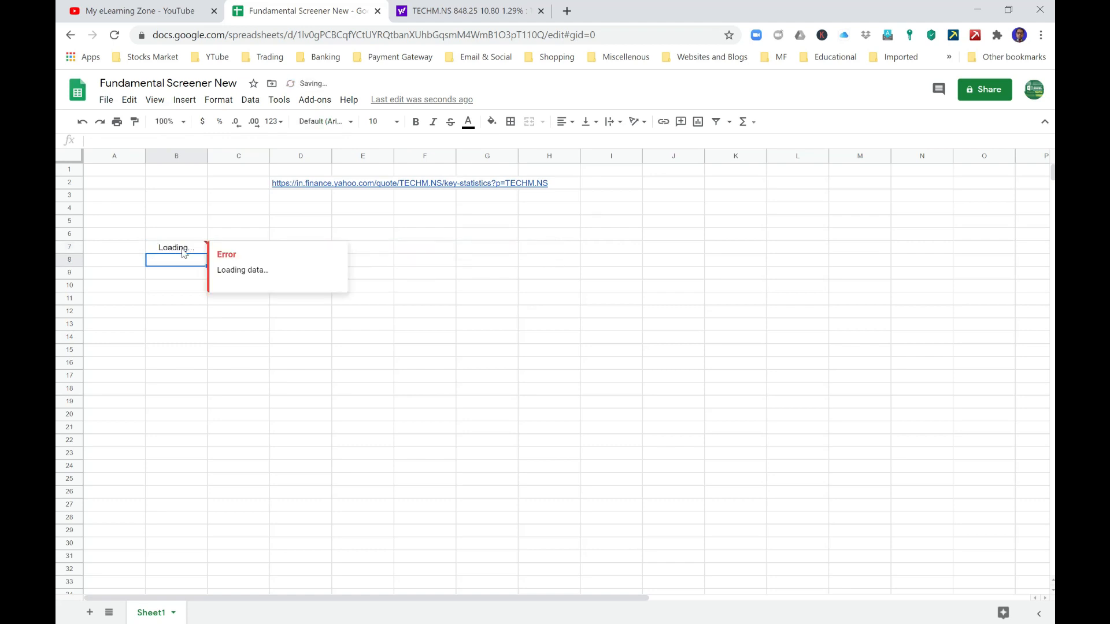
pyautogui.click(186, 250)
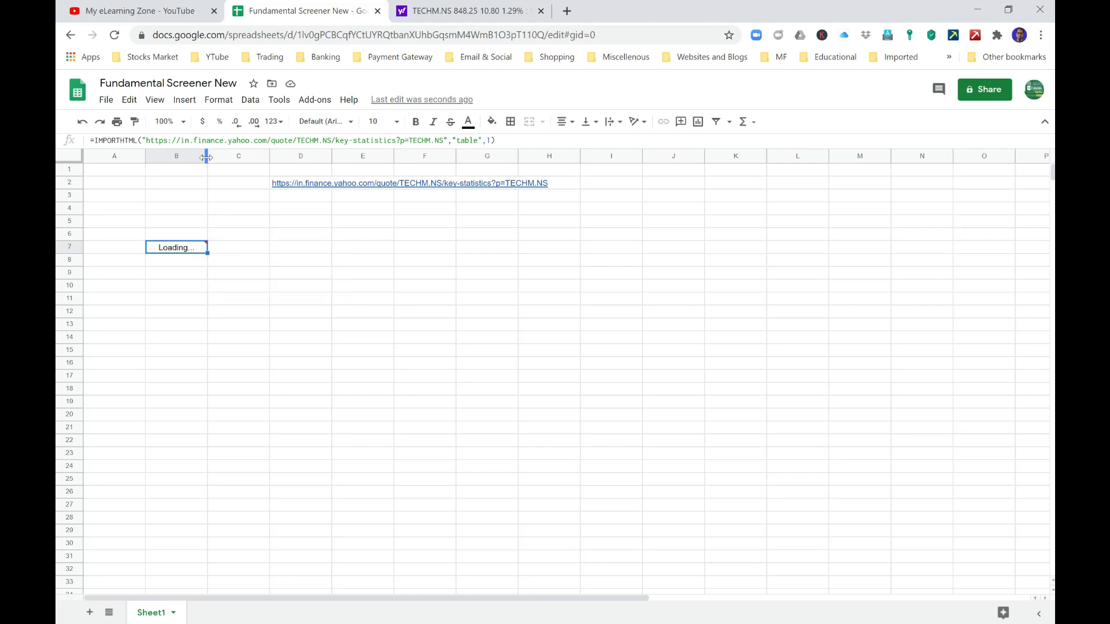
# Auto-fit column B to its longest label and check the market cap in C7
pyautogui.moveTo(206, 157); pyautogui.dragTo(186, 157)
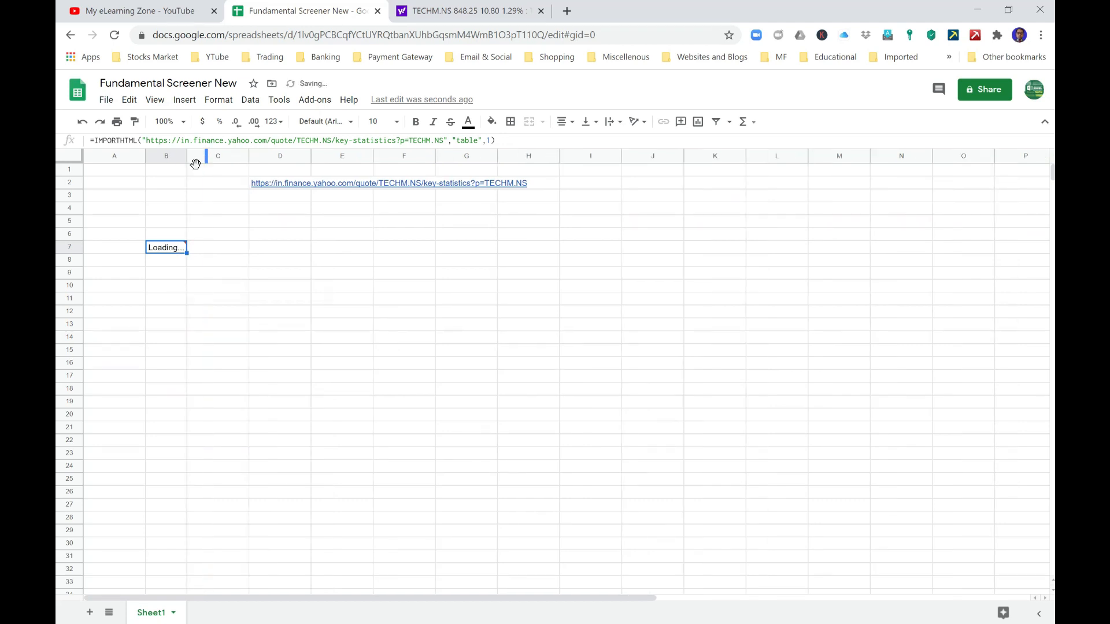
pyautogui.doubleClick(187, 156)
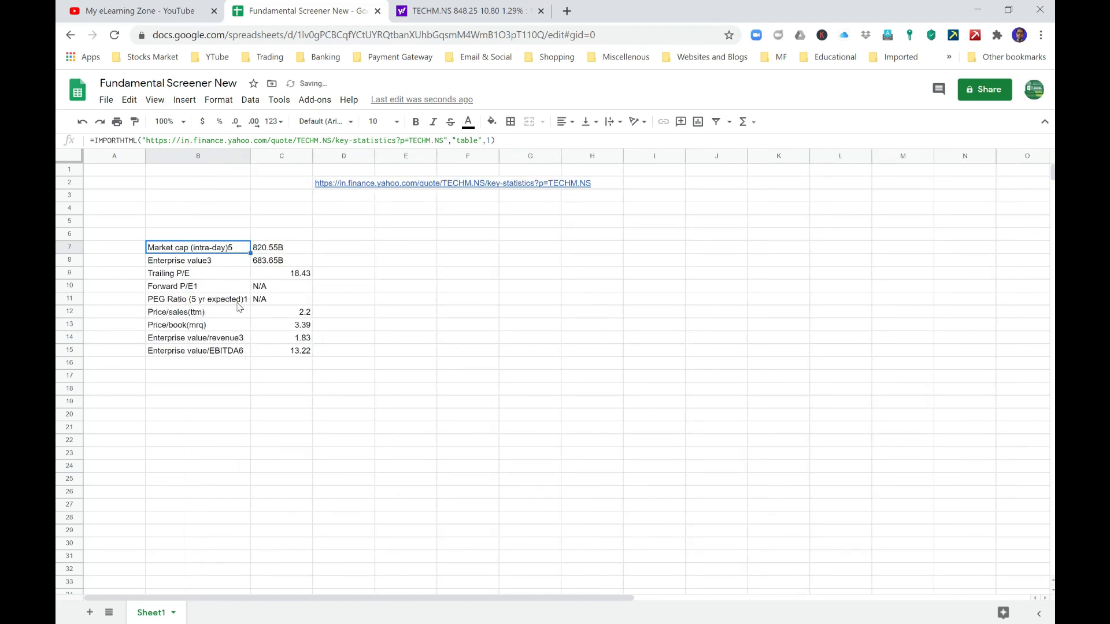
pyautogui.press('Right')
pyautogui.click(503, 8)
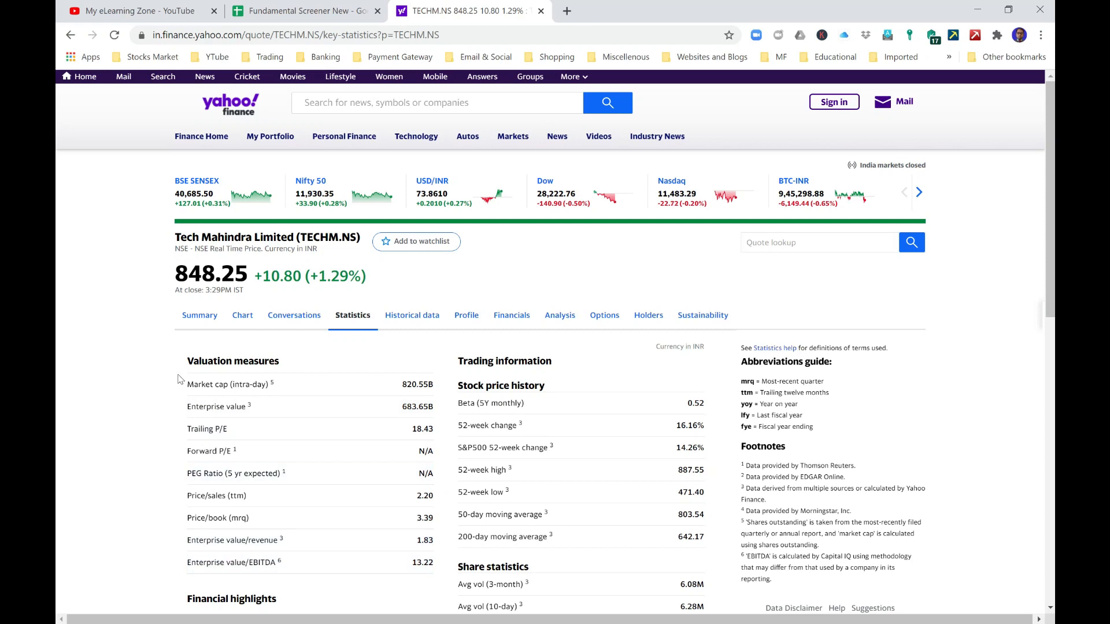
# Compare Yahoo's Valuation measures rows with the imported values starting at B7
pyautogui.moveTo(186, 383); pyautogui.dragTo(270, 563)
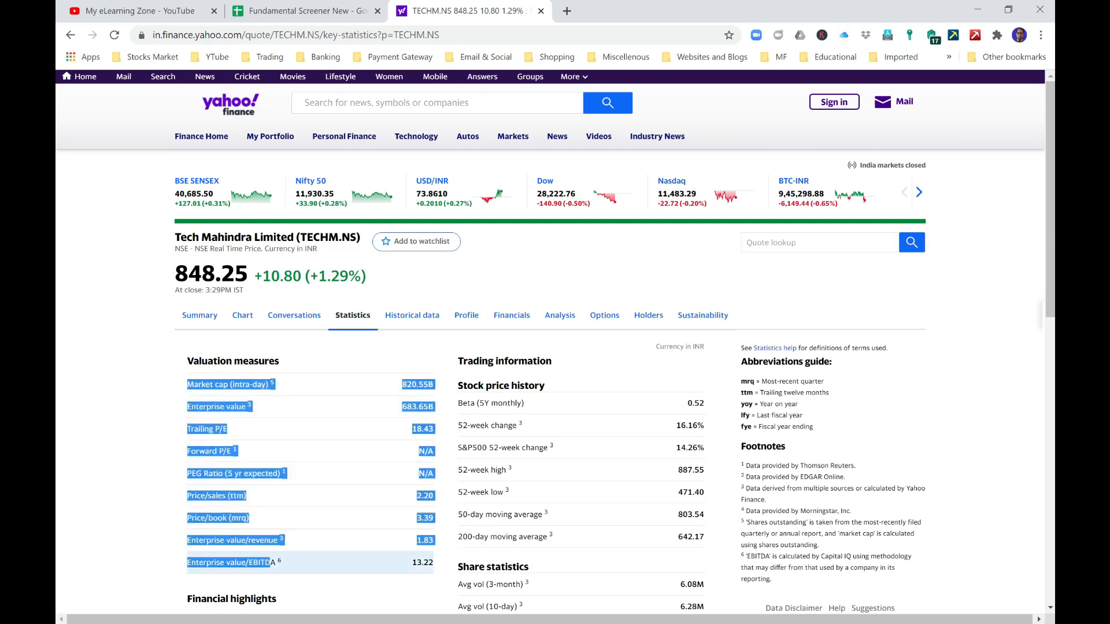
pyautogui.click(326, 13)
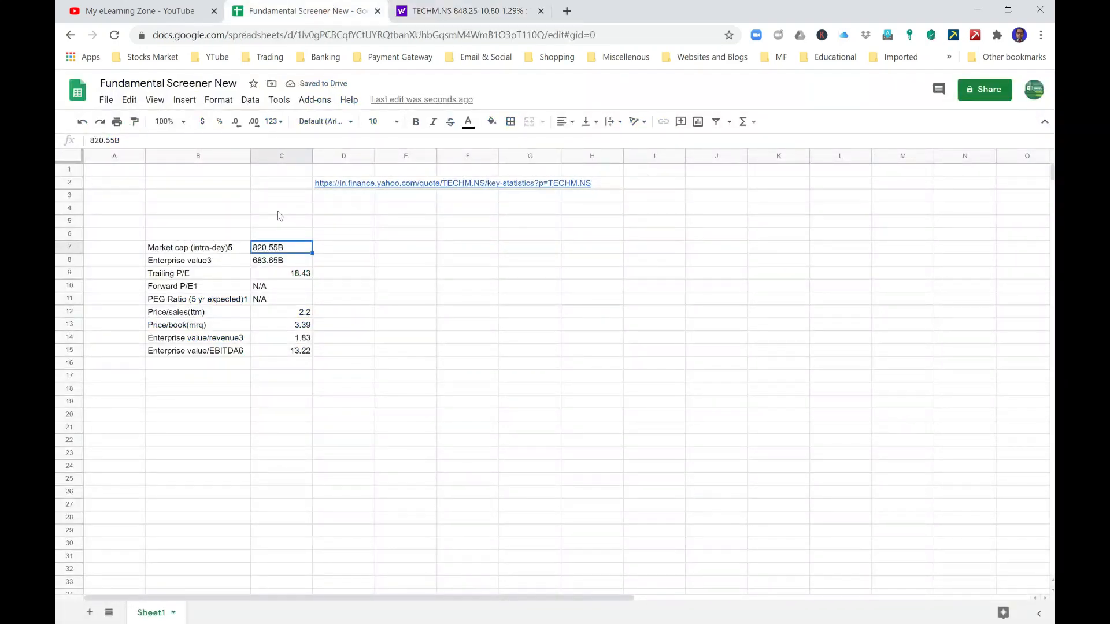
pyautogui.click(230, 249)
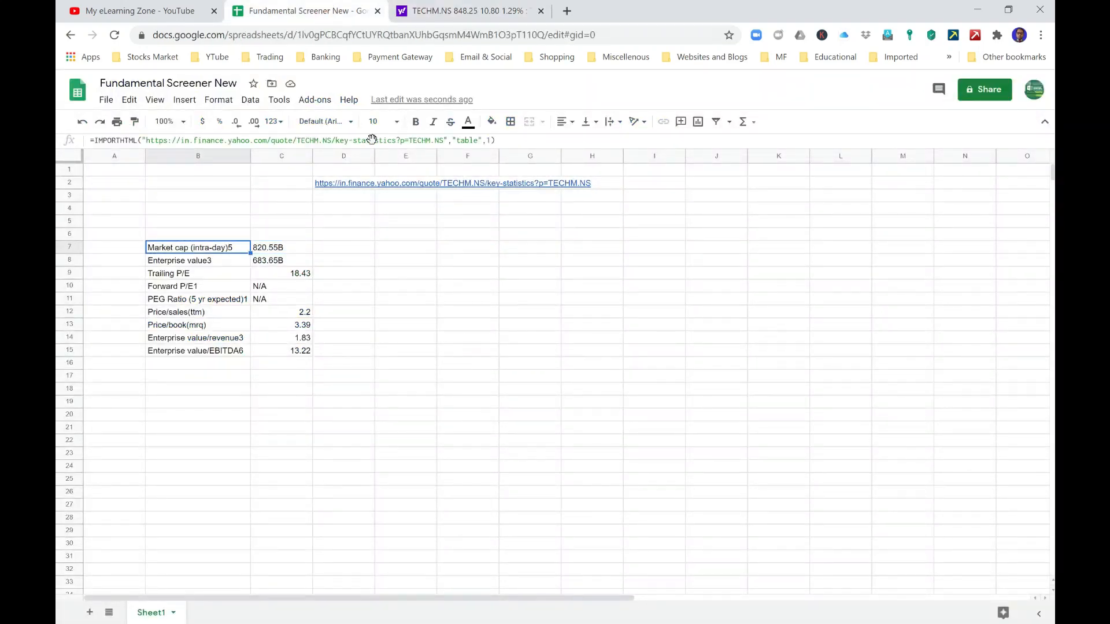
# Change B7's IMPORTHTML table index from 1 to 2
pyautogui.click(495, 140)
pyautogui.press('Left')
pyautogui.hotkey('shift', 'Left')
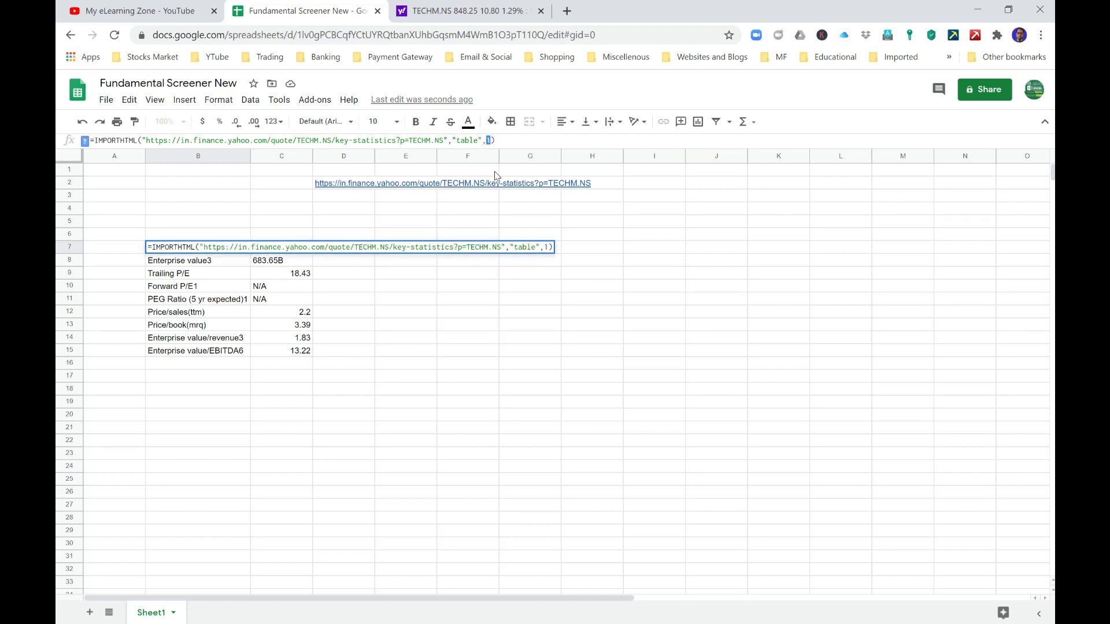
pyautogui.write('2')
pyautogui.press('Return')
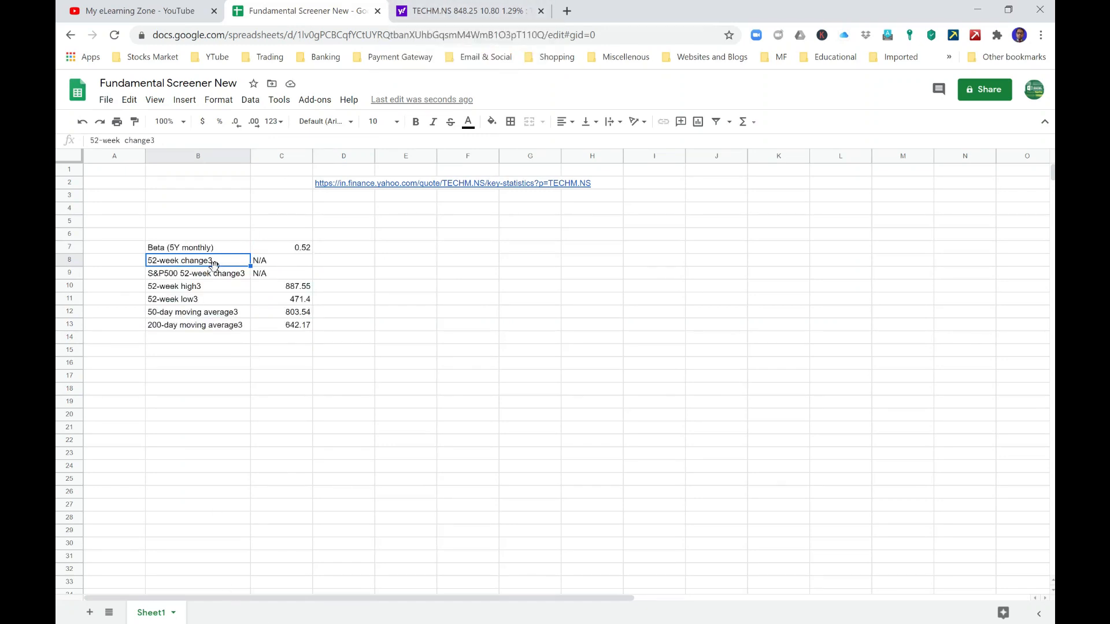
# Compare the imported Beta 0.52, 52-week and moving-average values against Yahoo's stock price history
pyautogui.click(453, 11)
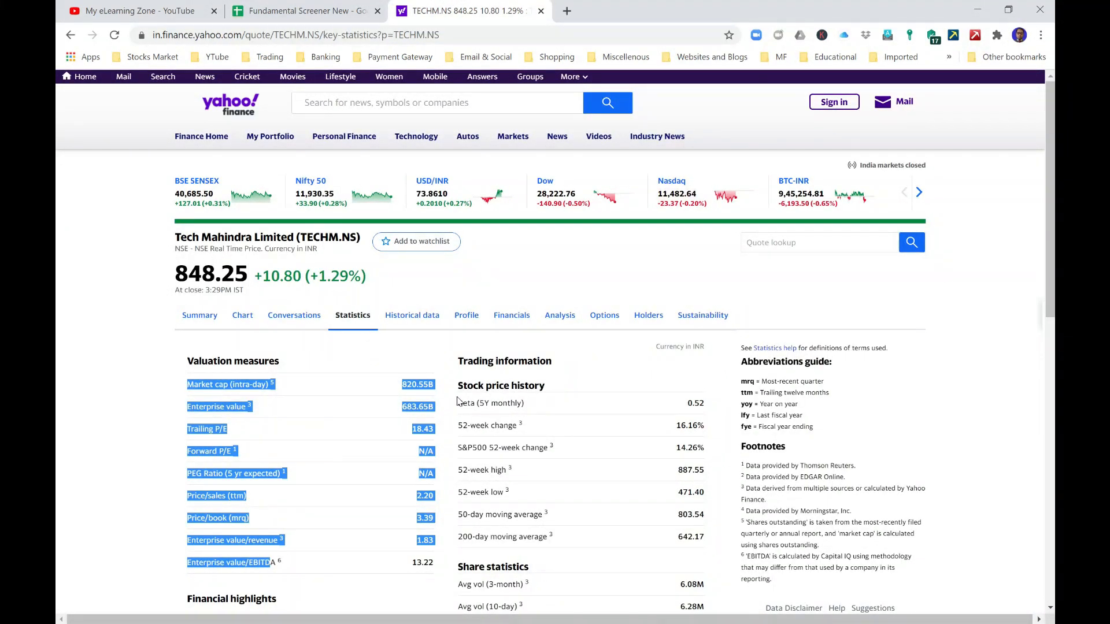
pyautogui.moveTo(457, 401); pyautogui.dragTo(708, 540)
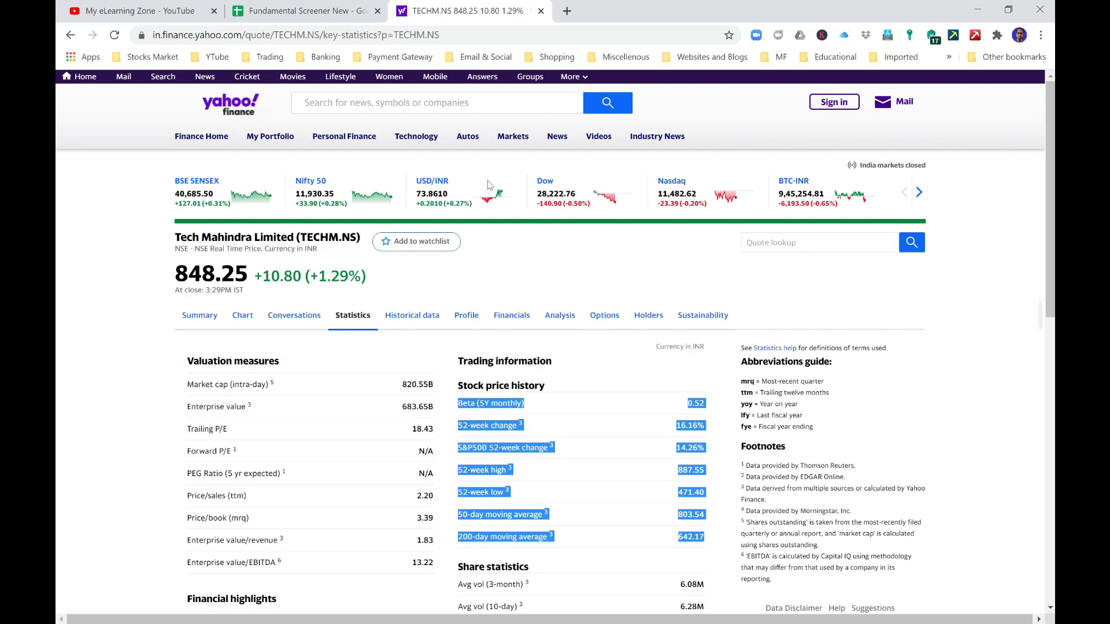
pyautogui.click(317, 16)
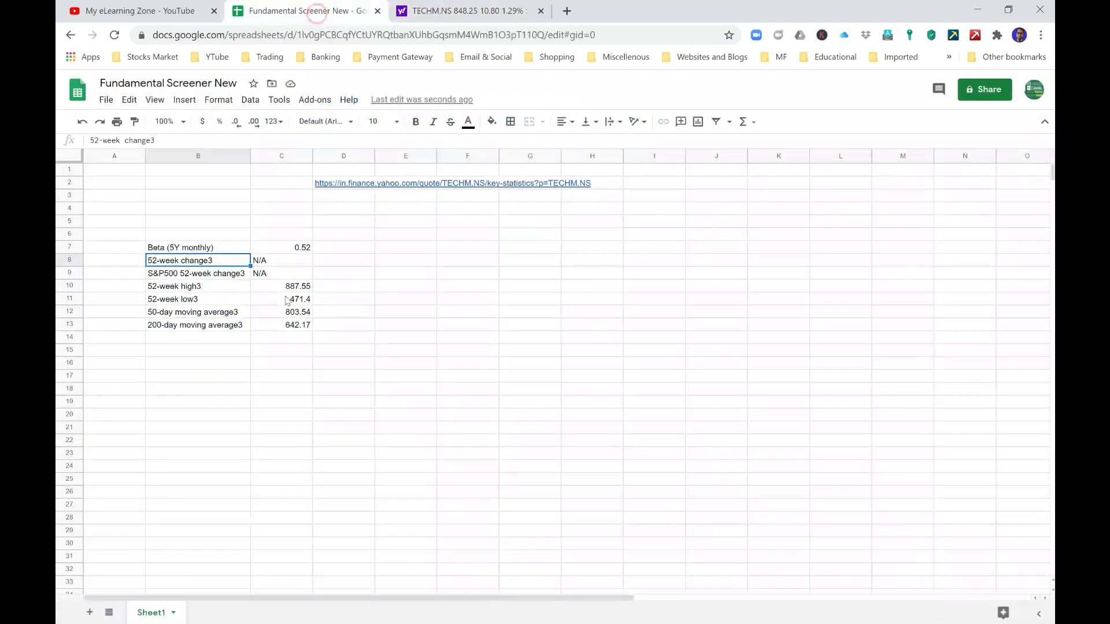
pyautogui.click(205, 248)
pyautogui.press('Right')
pyautogui.press('Right')
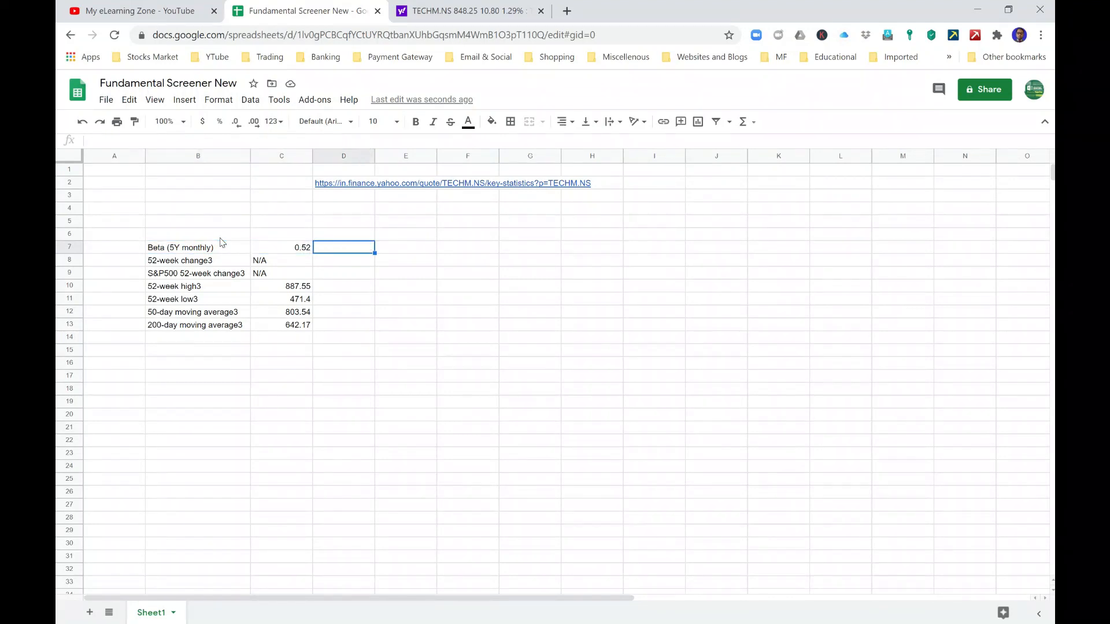
pyautogui.press('Left')
pyautogui.press('Left')
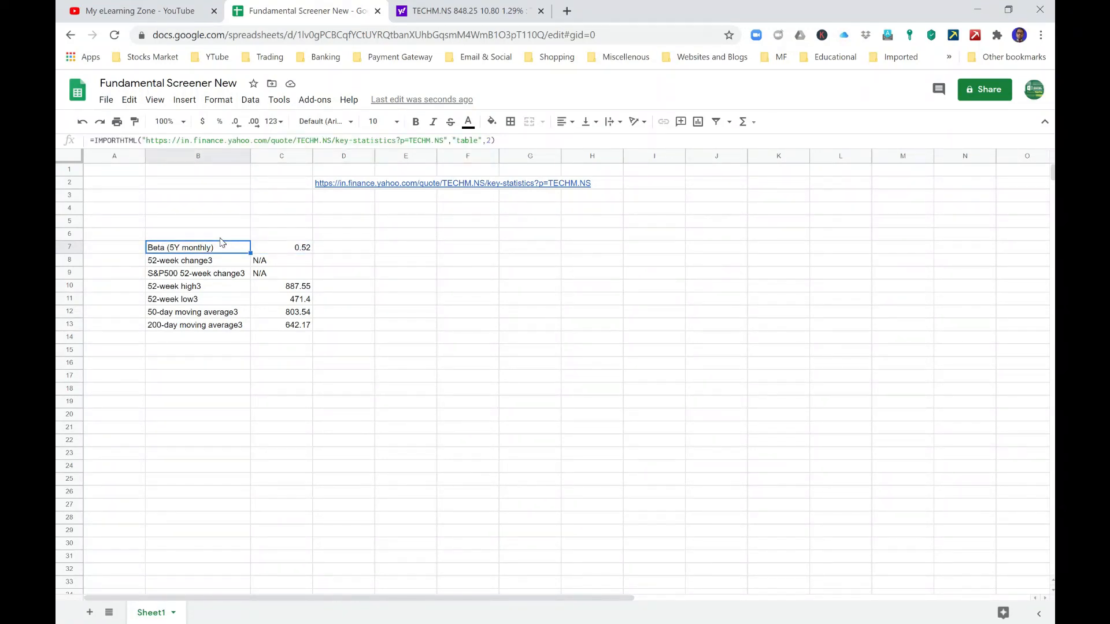
pyautogui.press('Right')
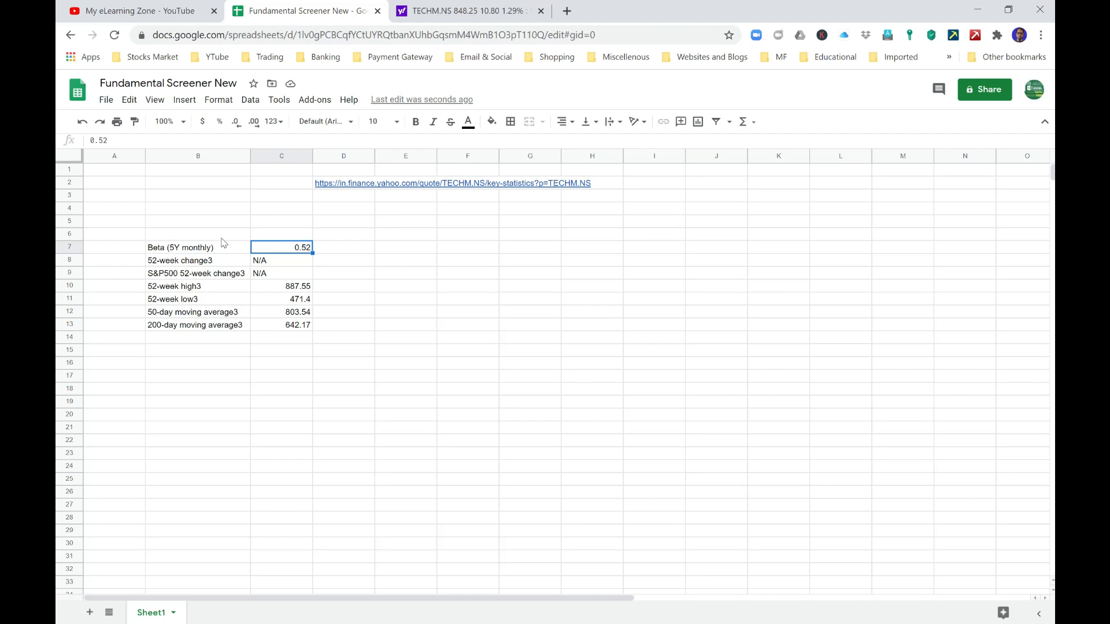
pyautogui.press('Down')
pyautogui.press('Down')
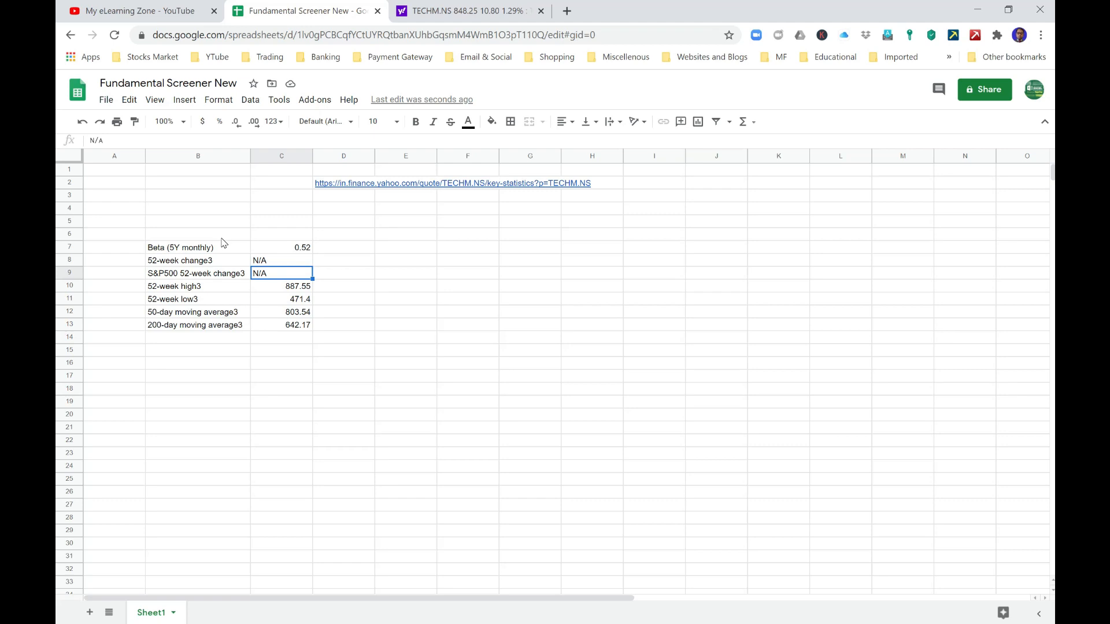
pyautogui.press('Down')
pyautogui.press('Down')
pyautogui.press('Down')
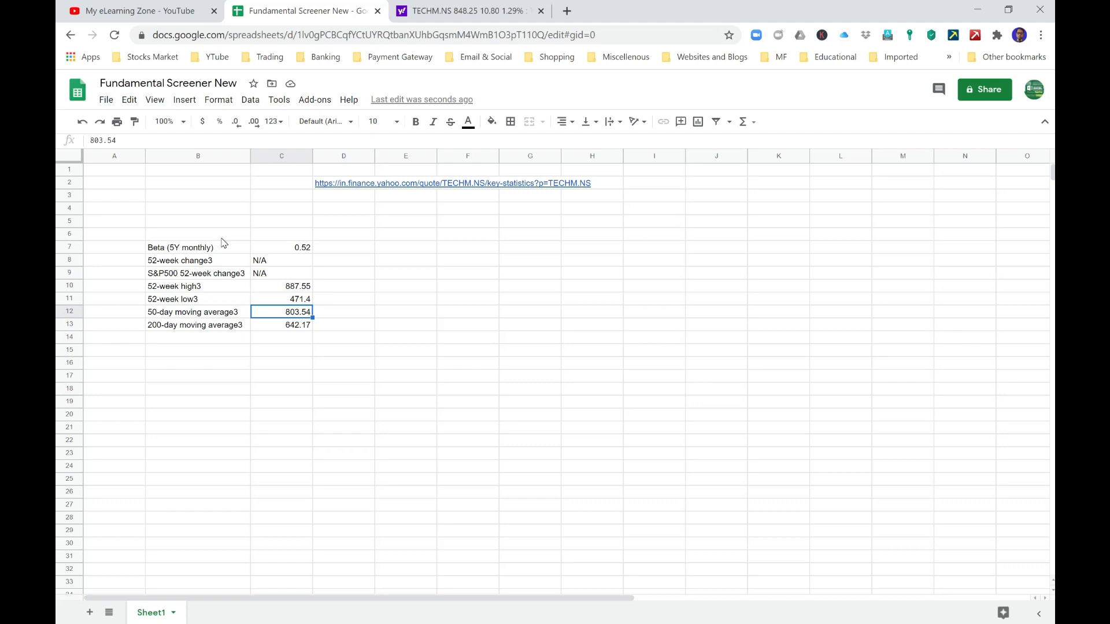
pyautogui.press('Down')
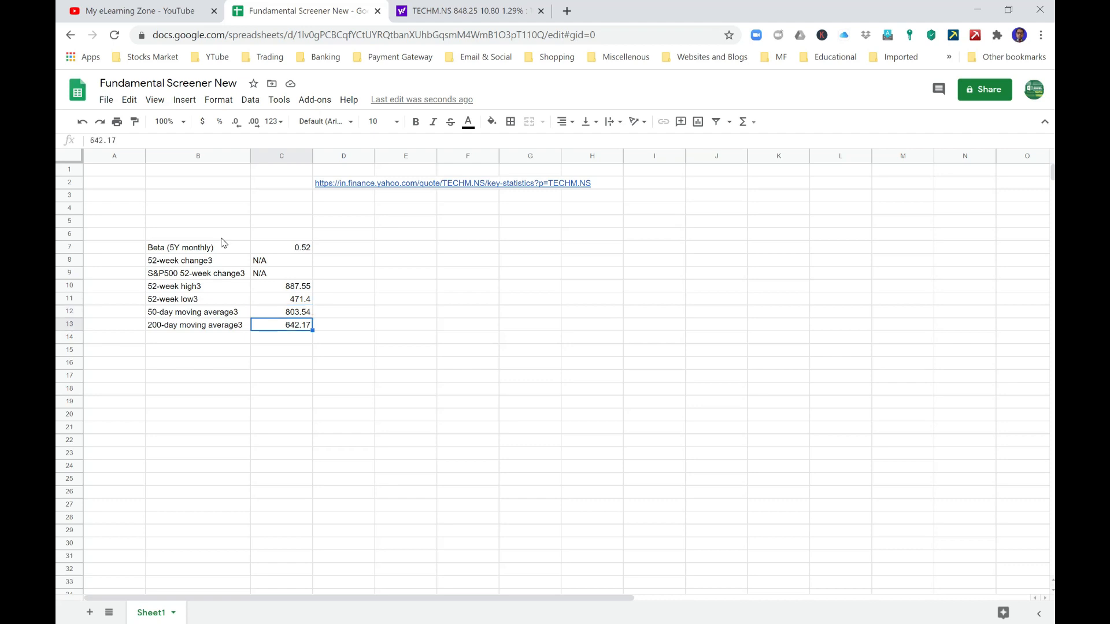
# Select the 50-day moving average row B12:C12 in the imported block
pyautogui.click(184, 315)
pyautogui.click(304, 302)
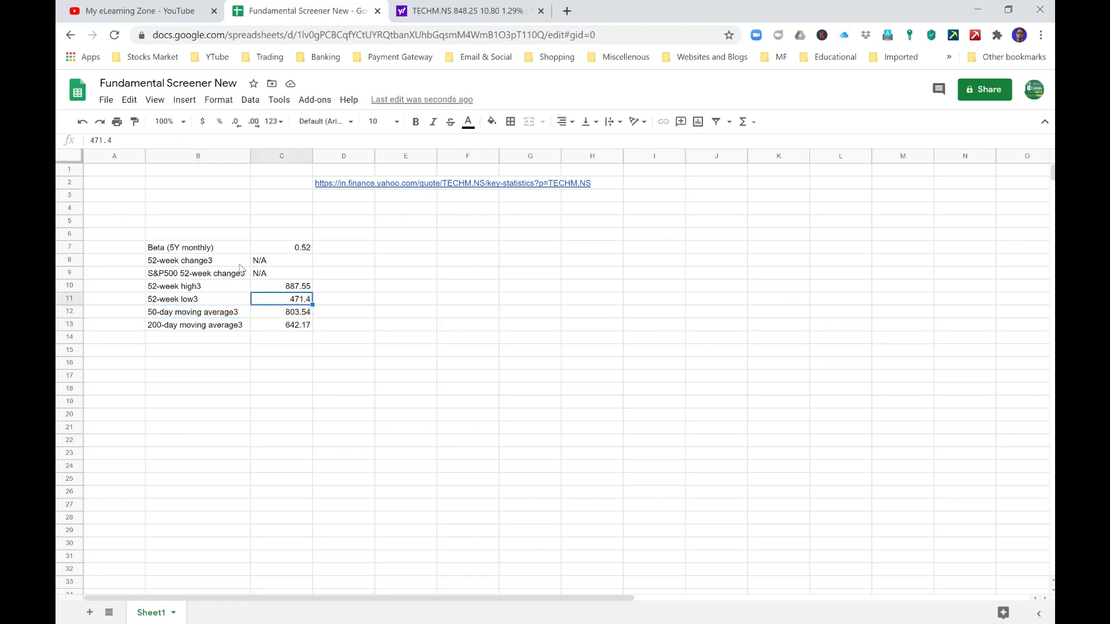
pyautogui.moveTo(144, 232); pyautogui.dragTo(286, 340)
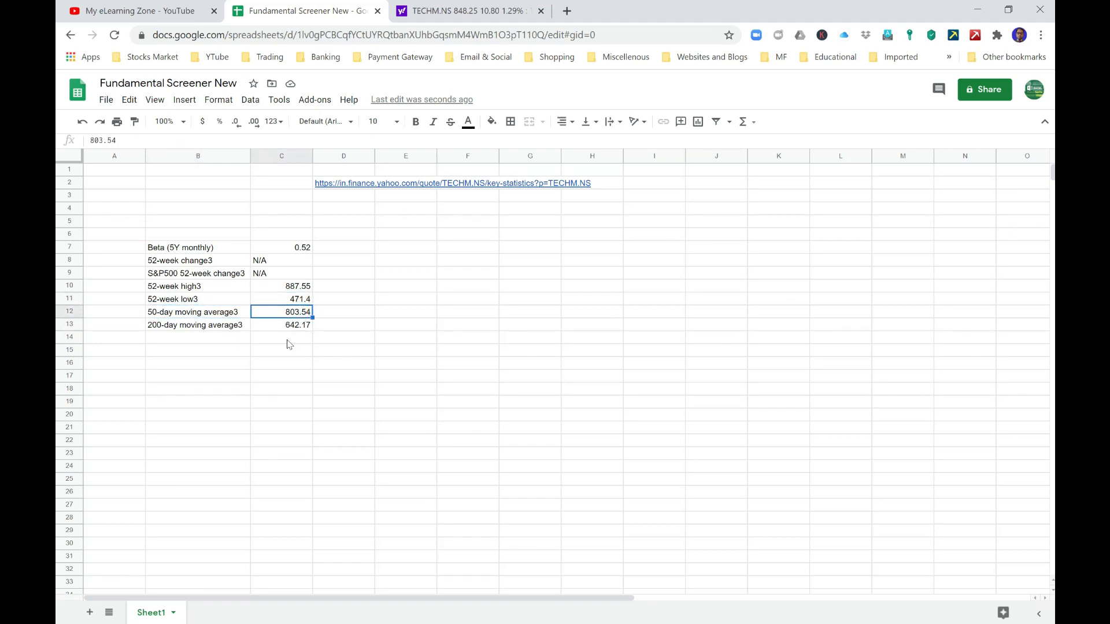
pyautogui.click(252, 301)
pyautogui.click(170, 311)
pyautogui.click(237, 324)
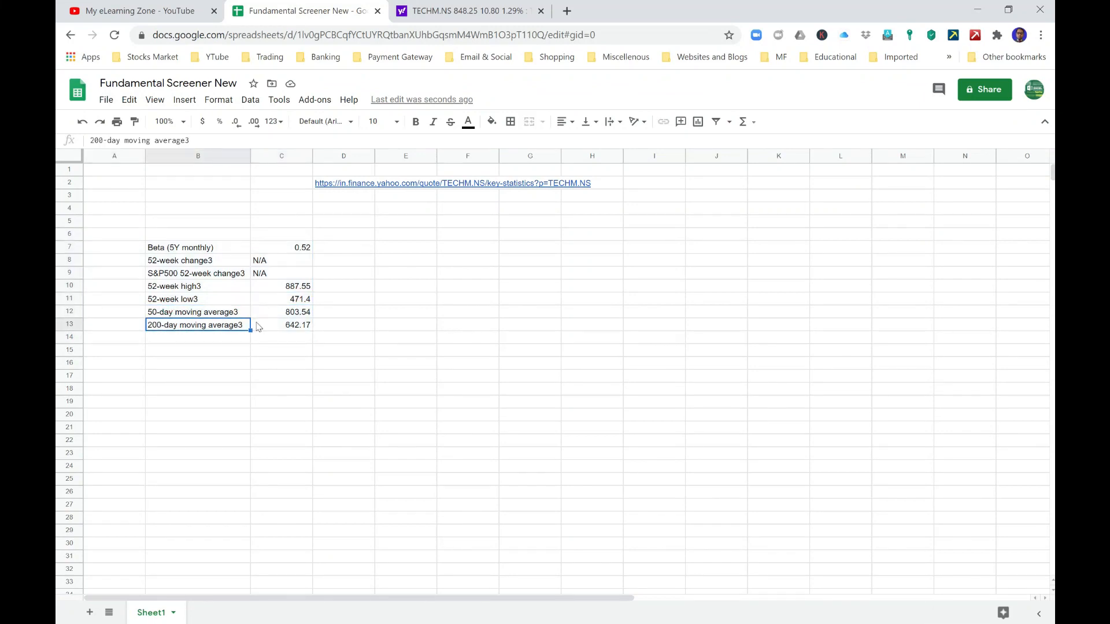
pyautogui.press('Up')
pyautogui.hotkey('shift', 'Right')
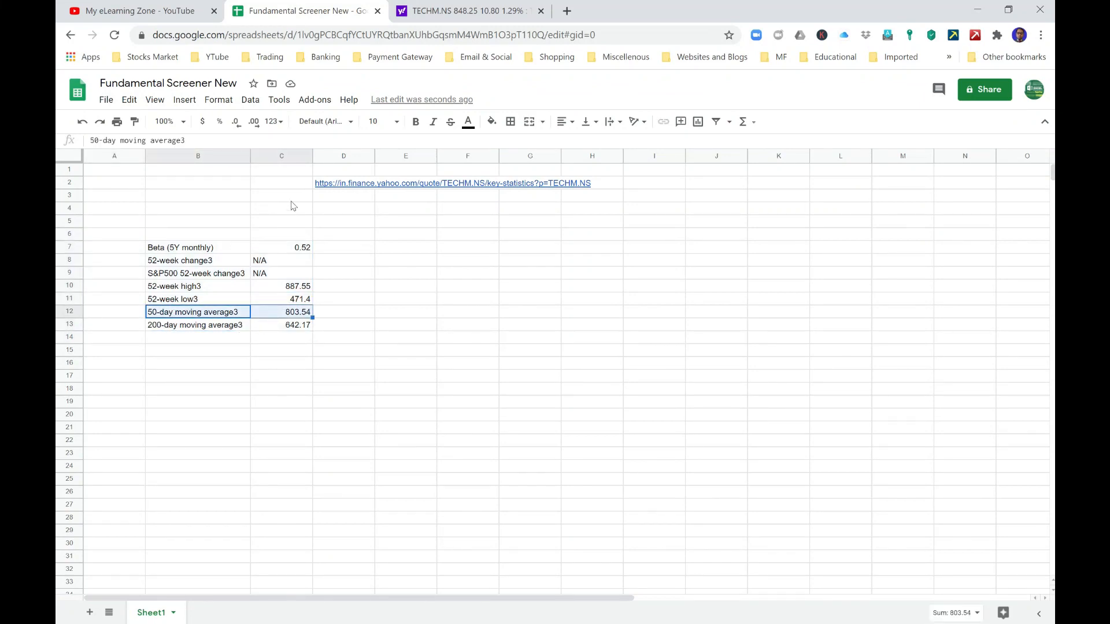
# Fill the 50-day moving average row B12:C12 orange
pyautogui.click(491, 121)
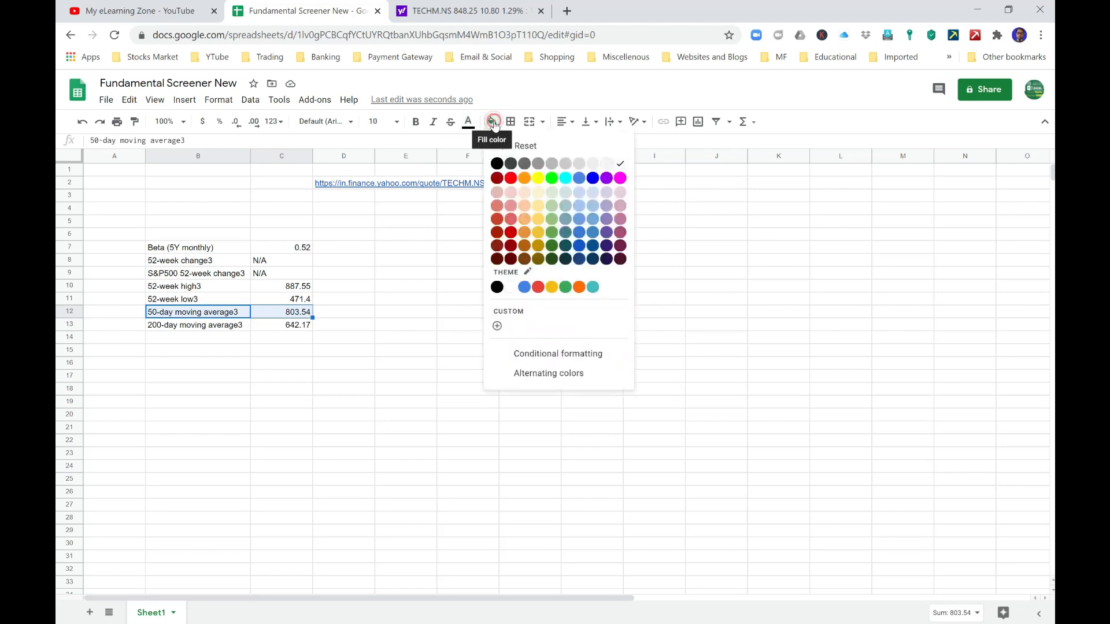
pyautogui.click(525, 177)
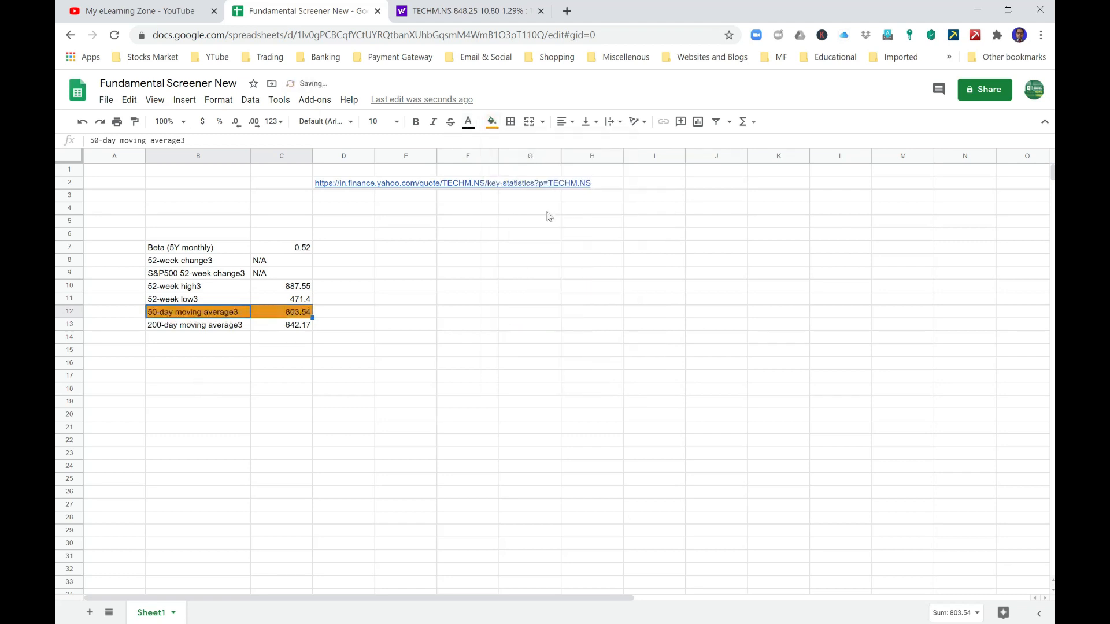
pyautogui.click(276, 355)
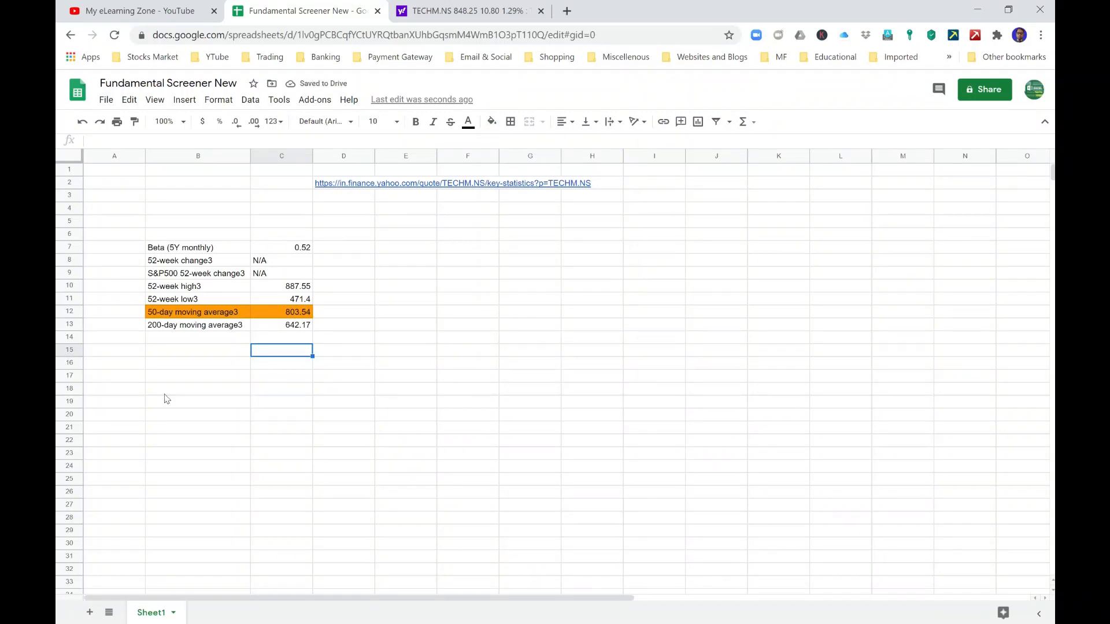
# Move to cell A18 below the imported table
pyautogui.click(134, 400)
pyautogui.press('Up')
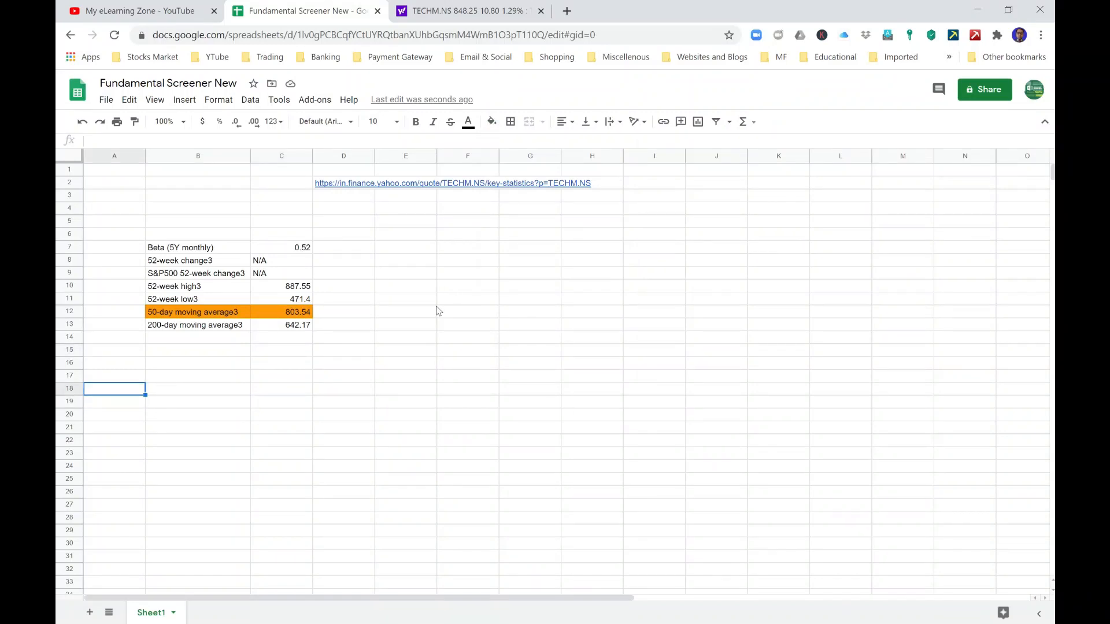
pyautogui.moveTo(131, 223); pyautogui.dragTo(321, 337)
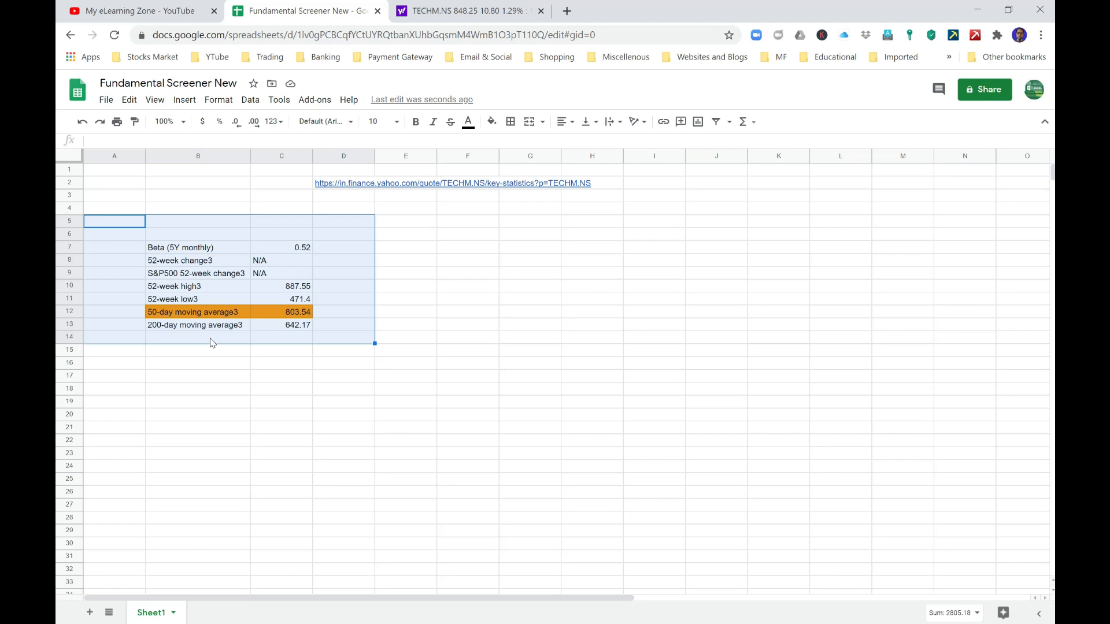
# Add the headers 'Symbol' and '50 days Moving Average' in A18:B18
pyautogui.click(119, 389)
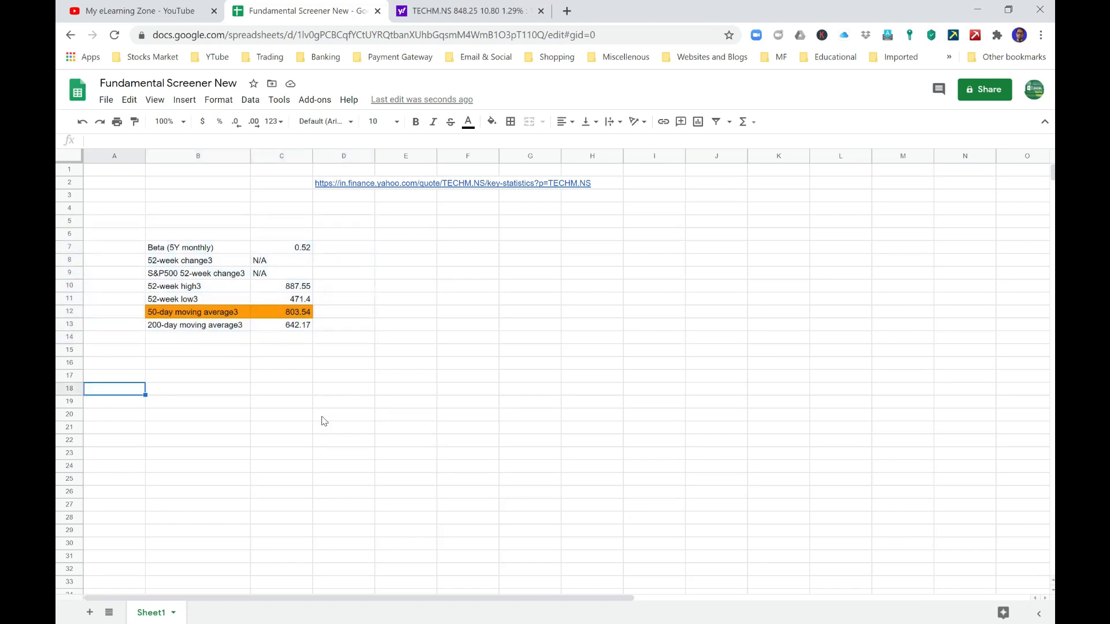
pyautogui.write('Syb')
pyautogui.press('BackSpace')
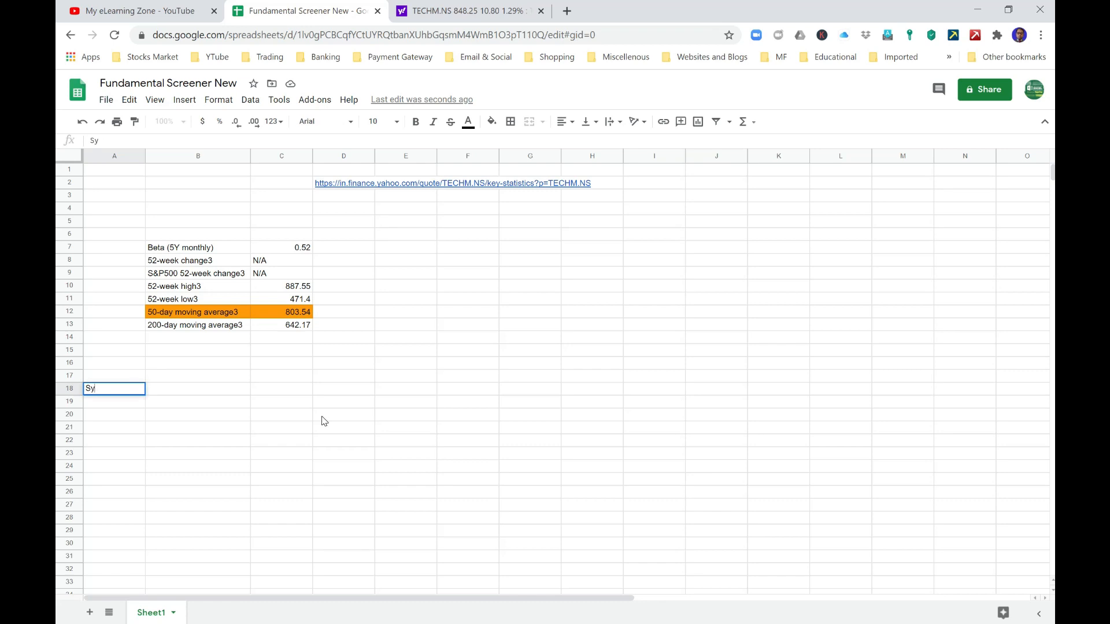
pyautogui.write('mbol')
pyautogui.press('Tab')
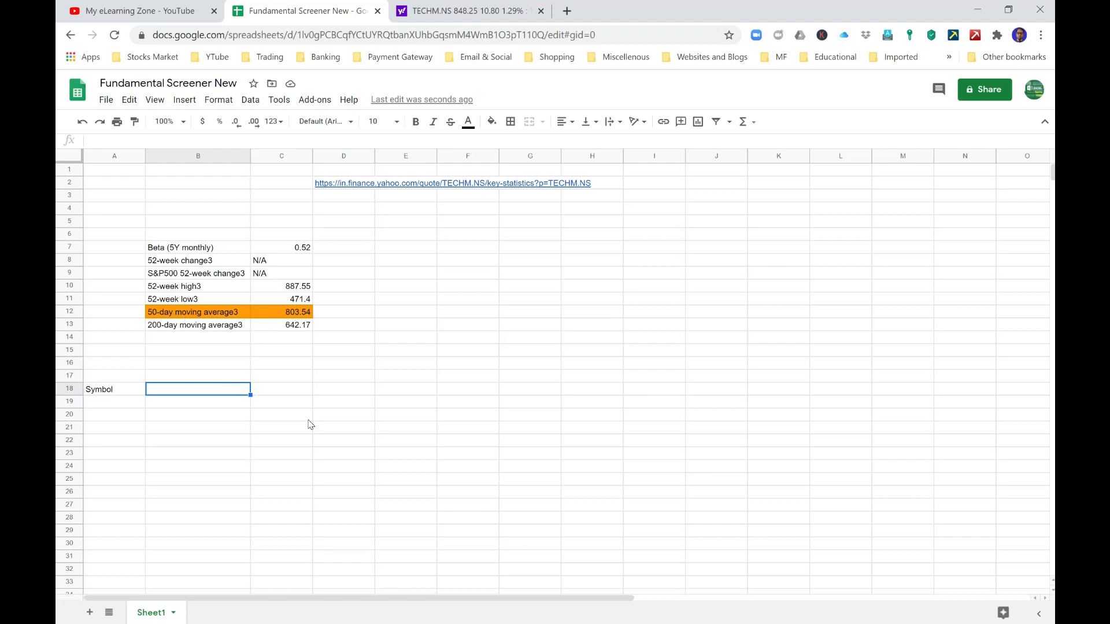
pyautogui.write('50')
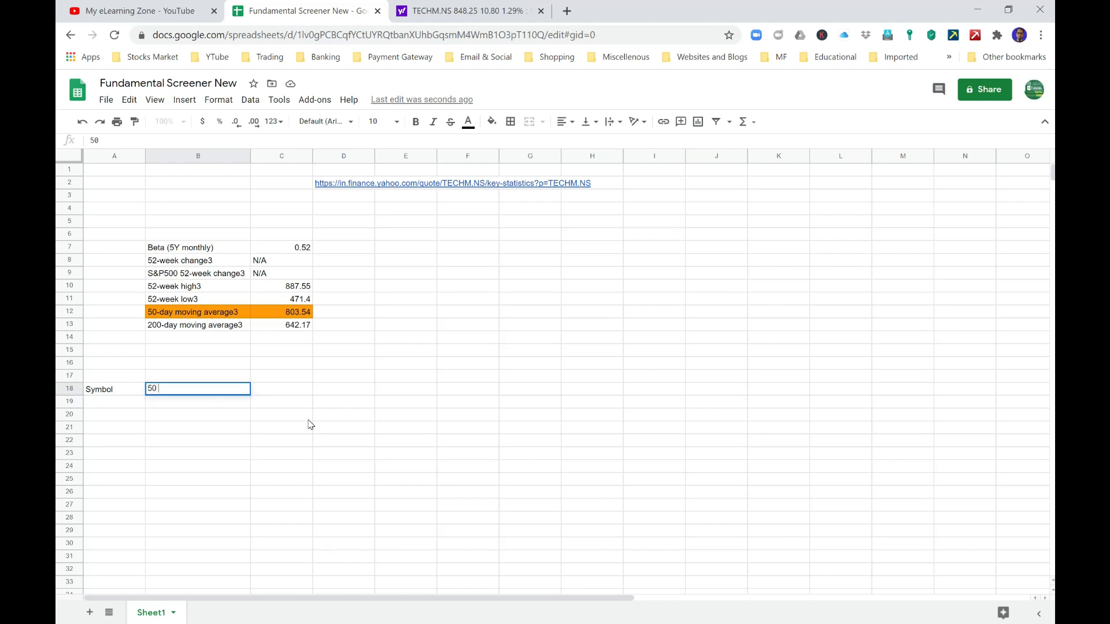
pyautogui.write(' day')
pyautogui.write('s Movi')
pyautogui.write('ne')
pyautogui.write('g Av')
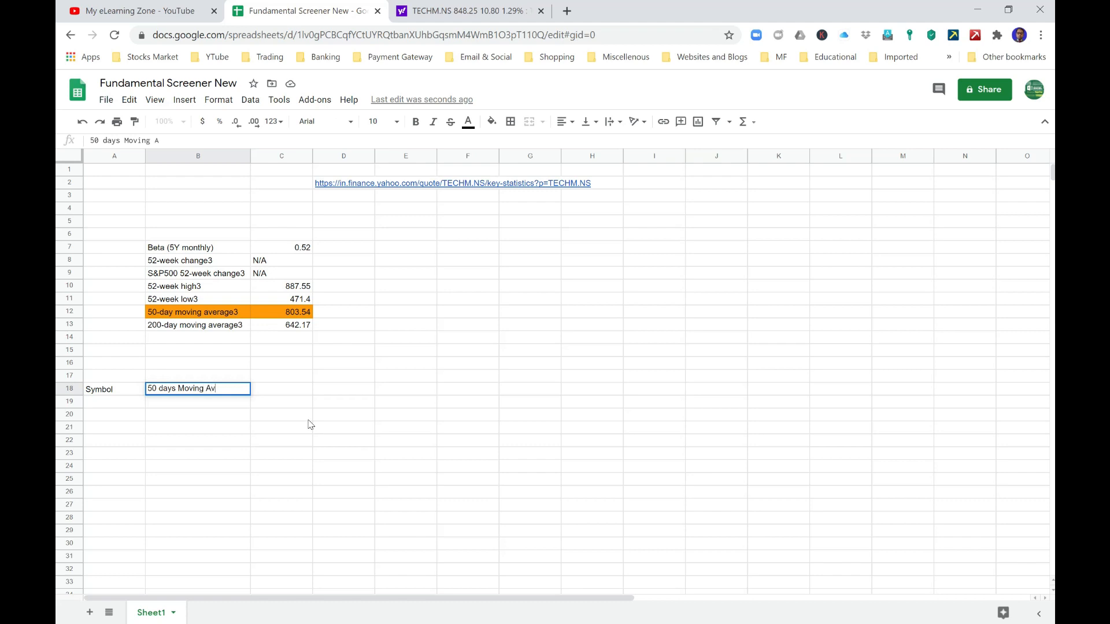
pyautogui.write('erage')
pyautogui.press('Return')
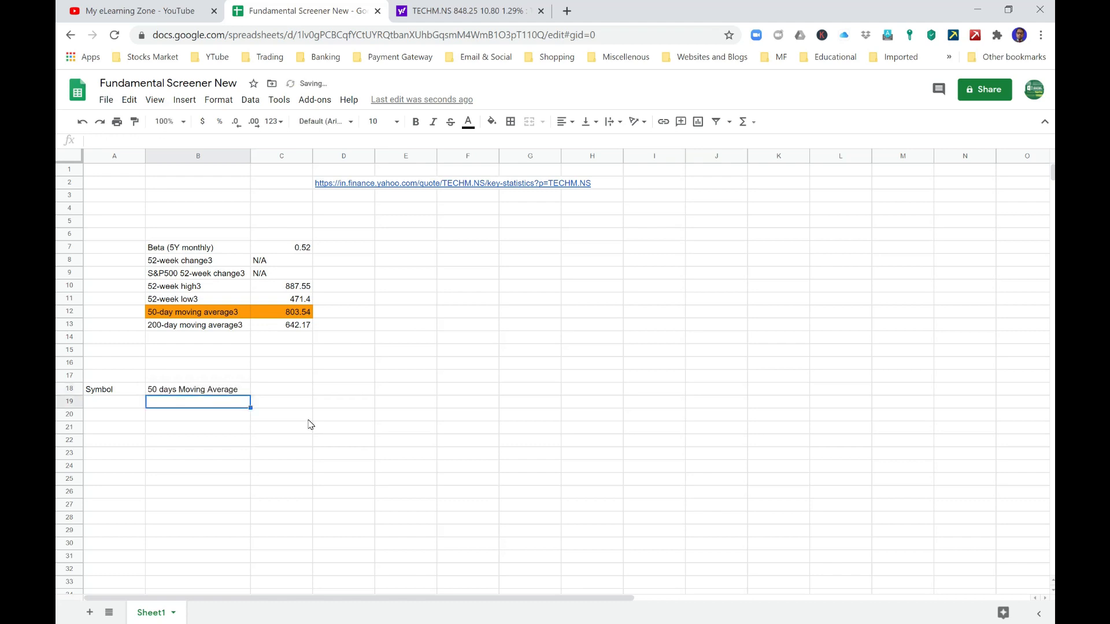
# List RELIANCE, TECHM and TVSMOTOR in A19:A21 and begin a formula in B19
pyautogui.press('Left')
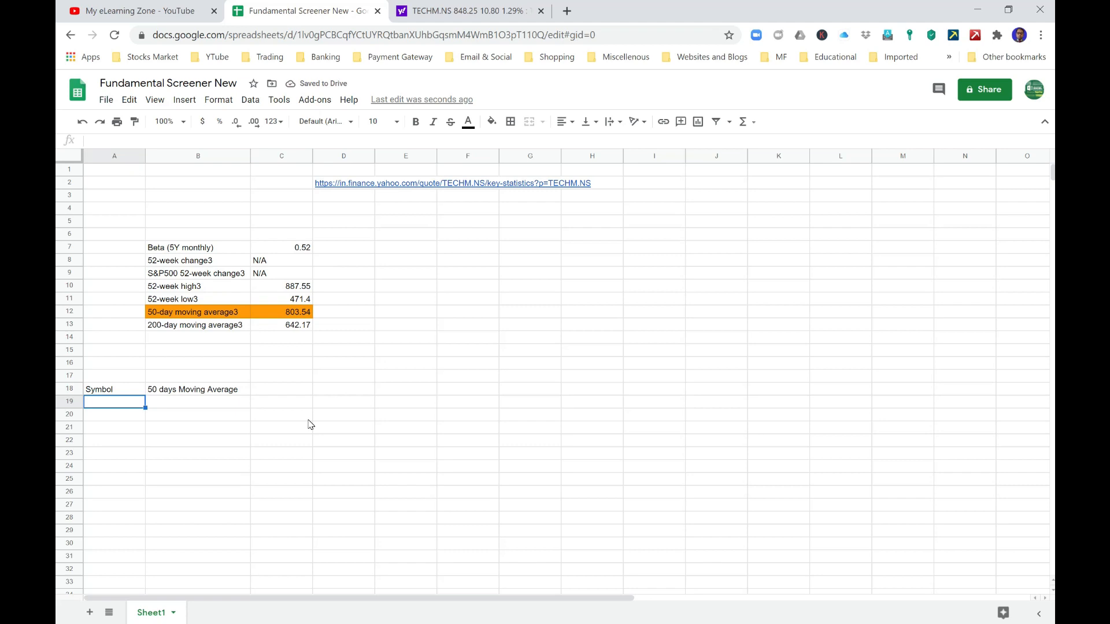
pyautogui.write('RELIANCE')
pyautogui.press('Return')
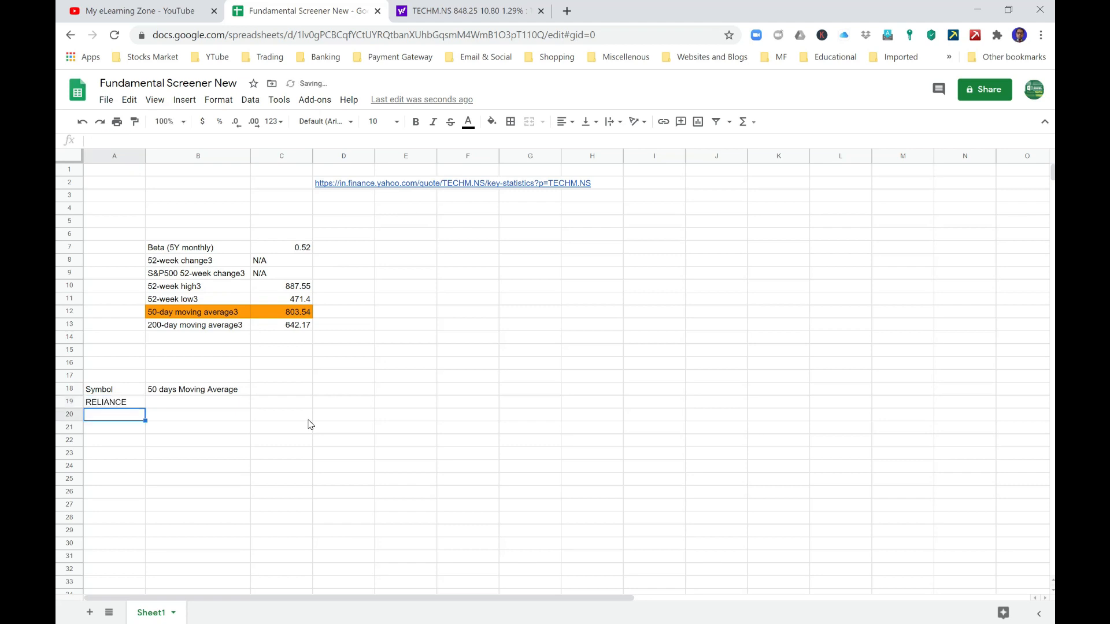
pyautogui.write('TECHM')
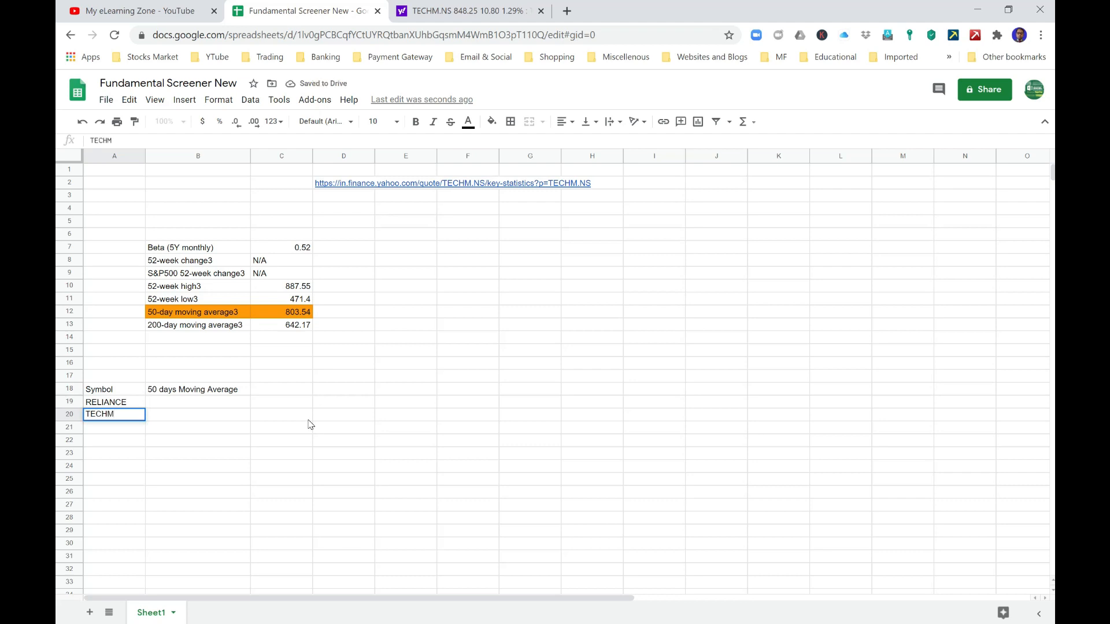
pyautogui.press('Return')
pyautogui.write('TV')
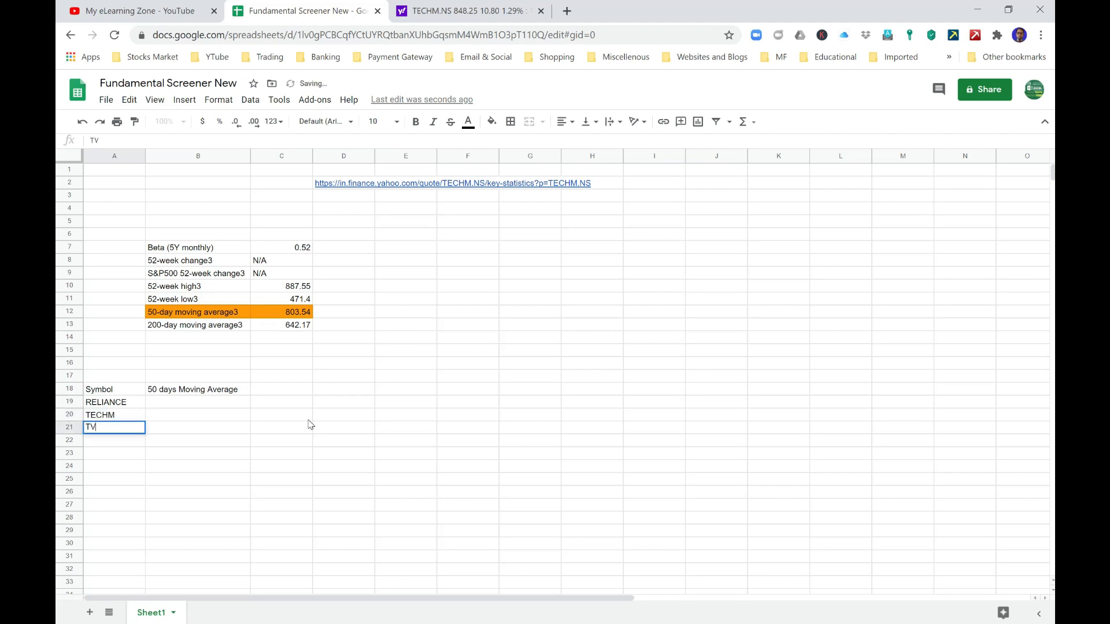
pyautogui.write('SMOTOR')
pyautogui.press('Tab')
pyautogui.press('Up')
pyautogui.press('Up')
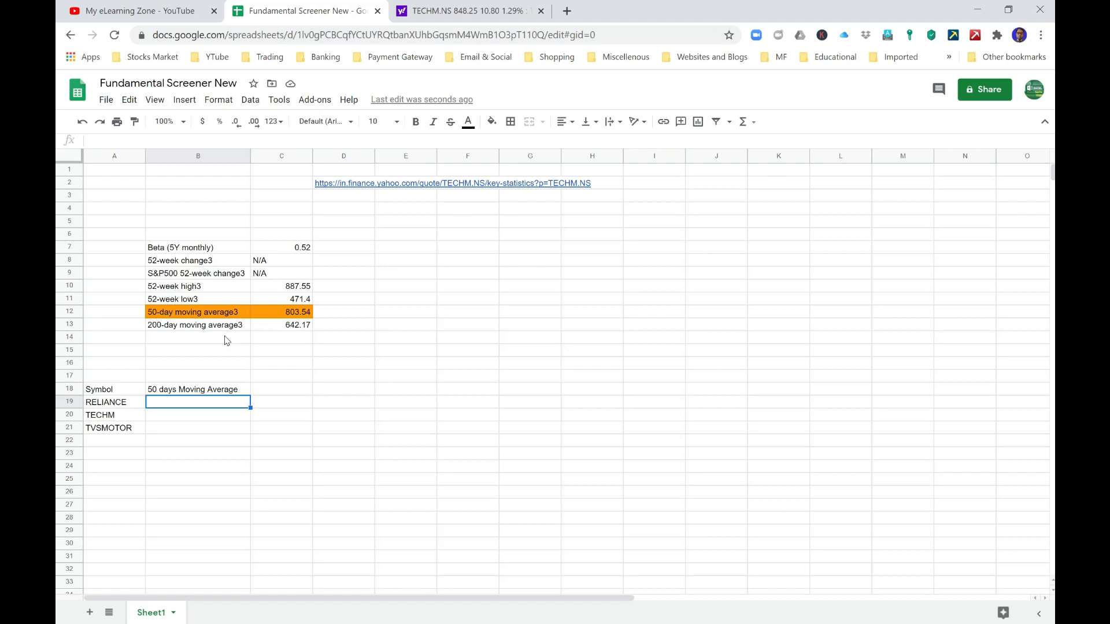
pyautogui.write('=')
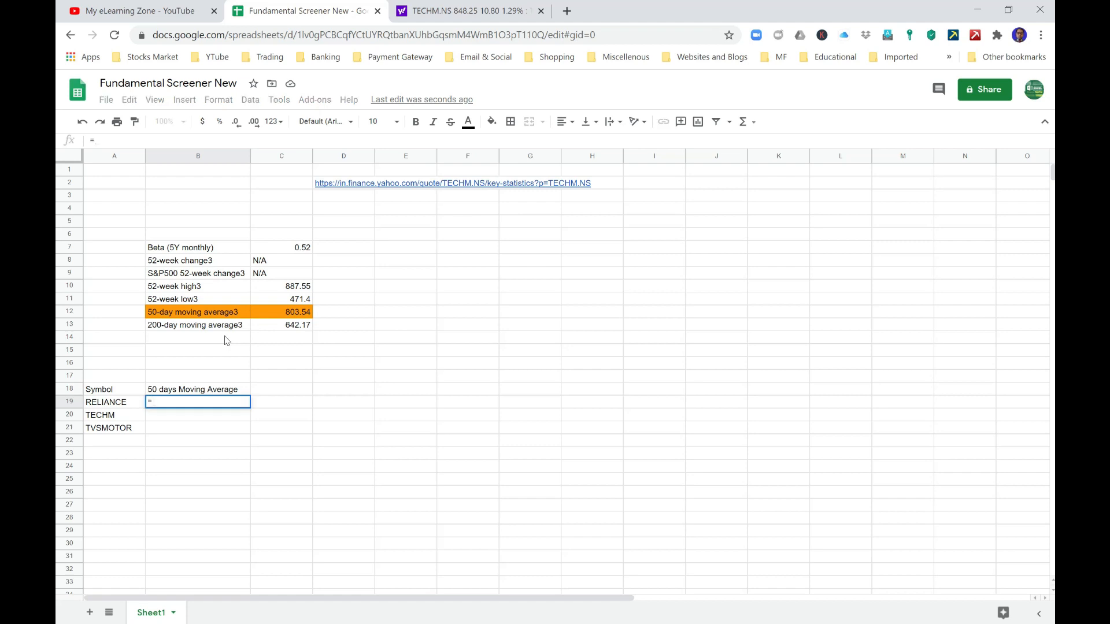
pyautogui.write('IM')
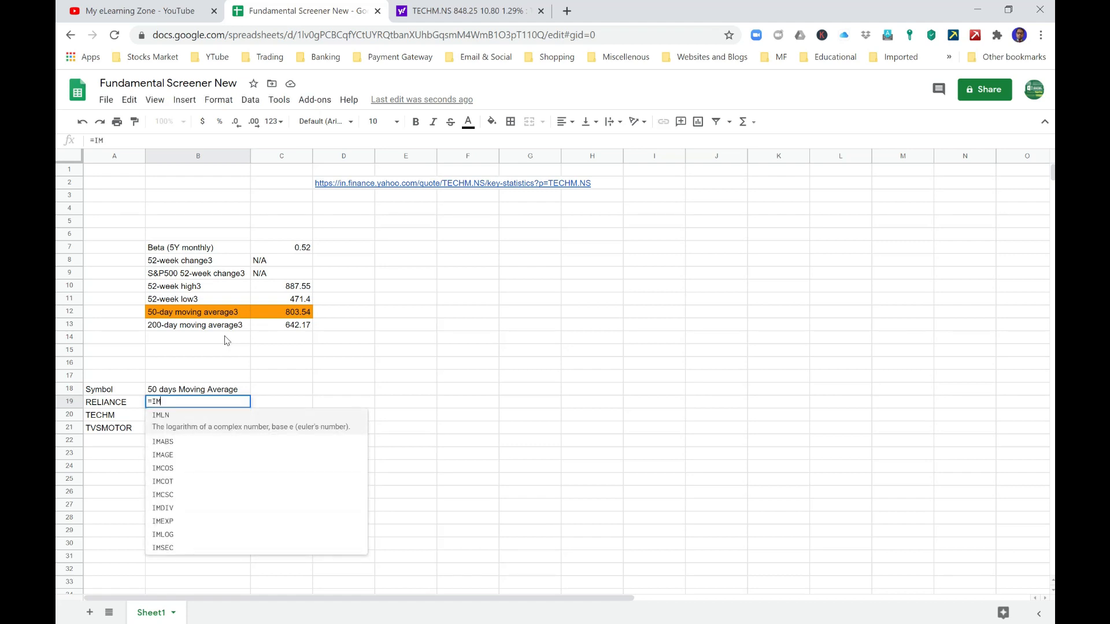
pyautogui.write('PR')
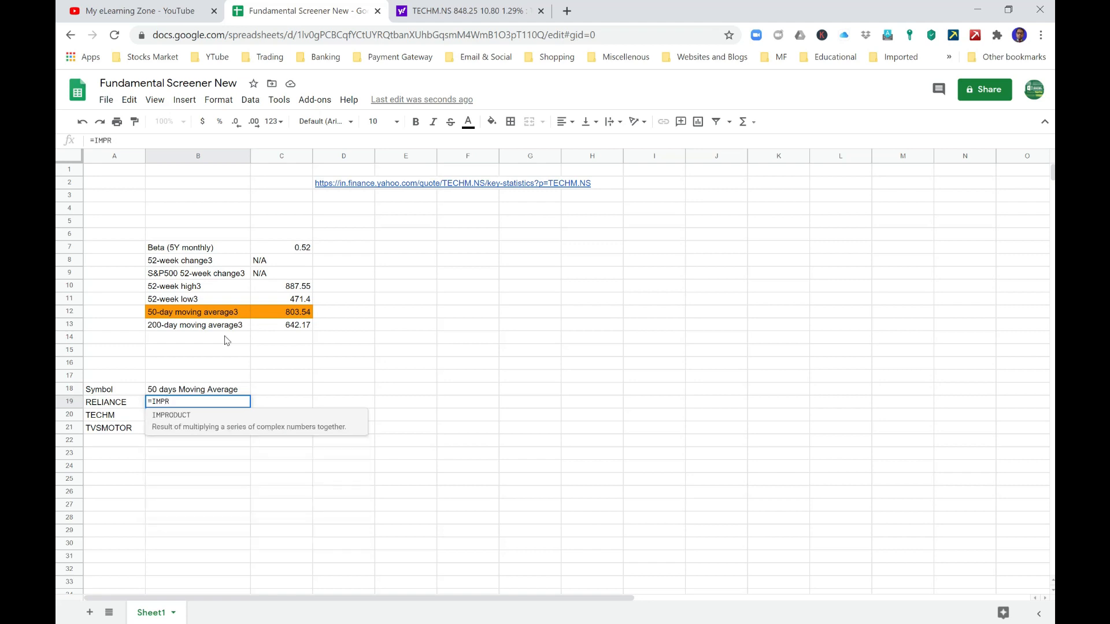
# Start =IMPORTHTML(" in B19 with the pasted Yahoo key-statistics URL
pyautogui.press('BackSpace')
pyautogui.write('otr')
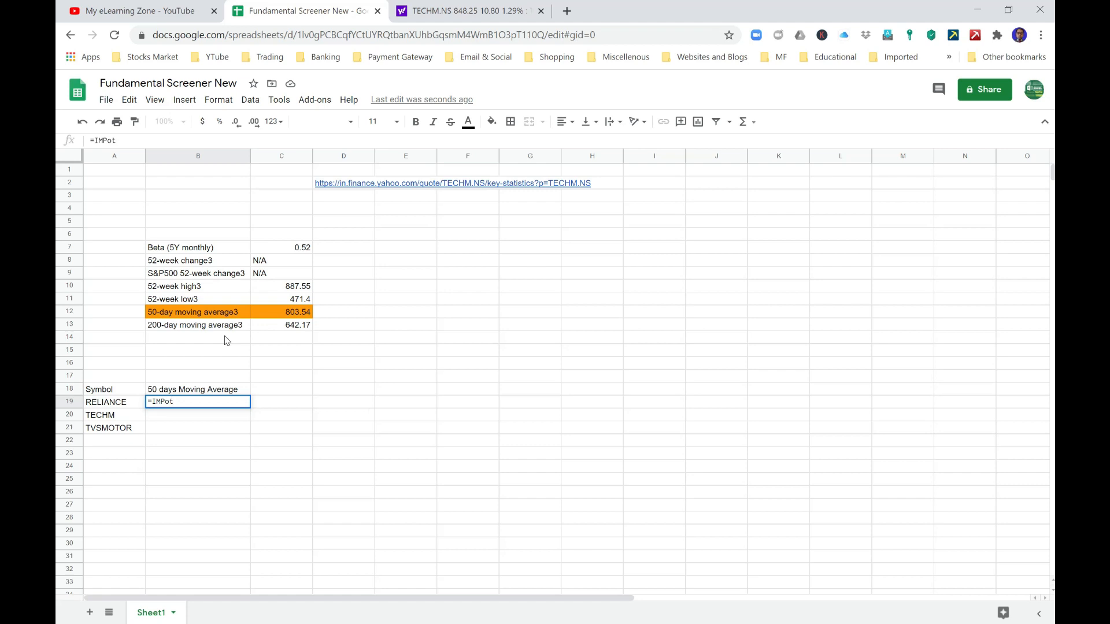
pyautogui.press('BackSpace')
pyautogui.press('Down')
pyautogui.press('Down')
pyautogui.press('Down')
pyautogui.press('Down')
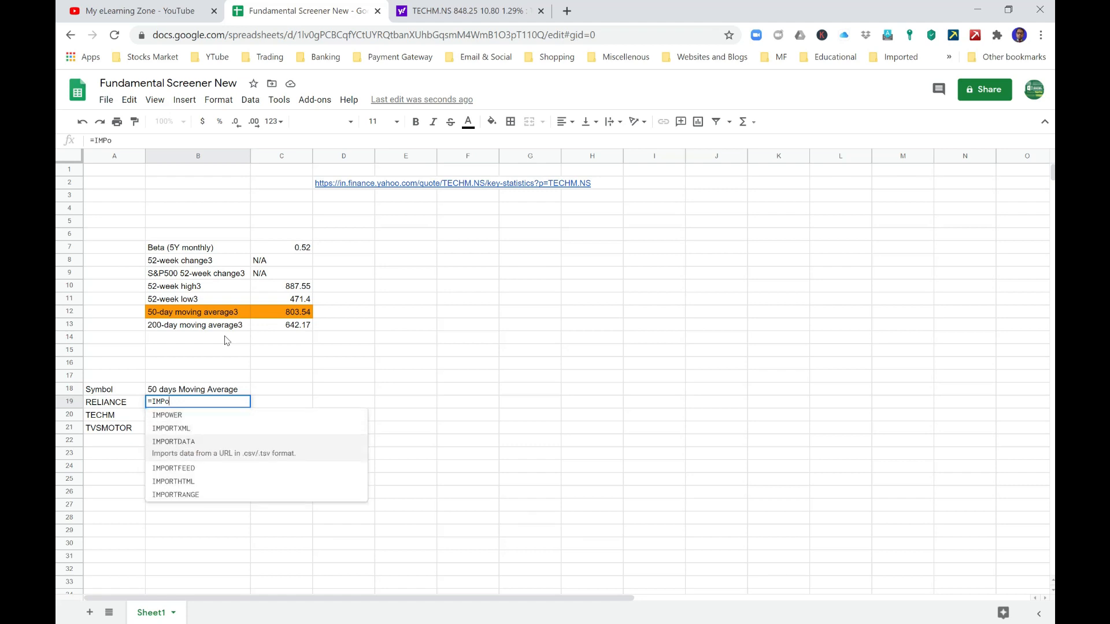
pyautogui.press('Tab')
pyautogui.write('"')
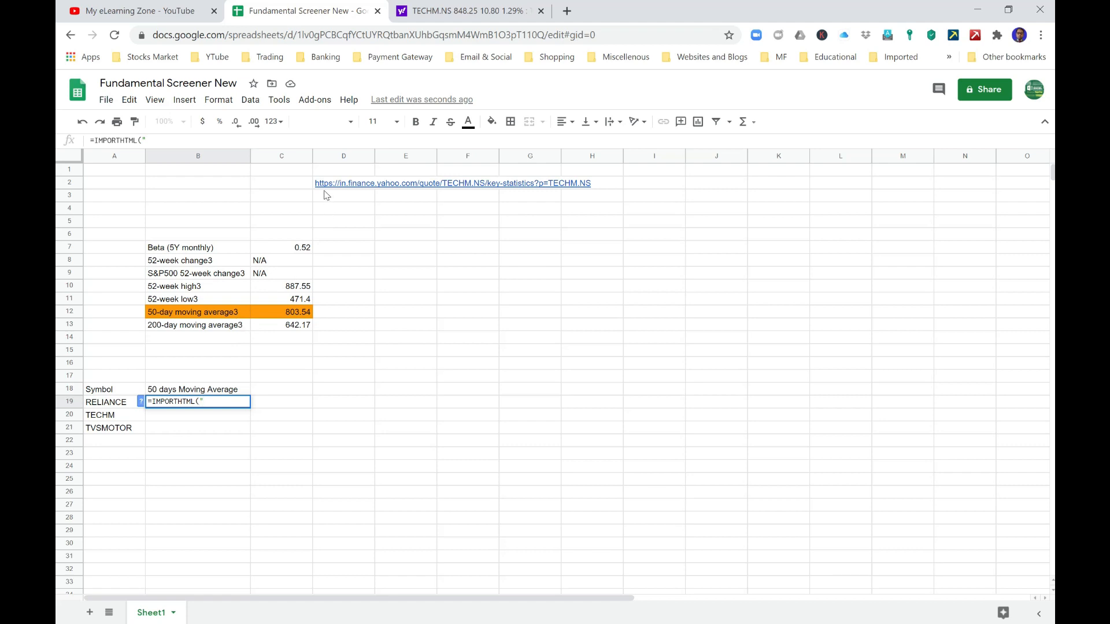
pyautogui.write('https://in.finance.yahoo.com/quote/TECHM.NS/key-statistics?p=TECHM.NS')
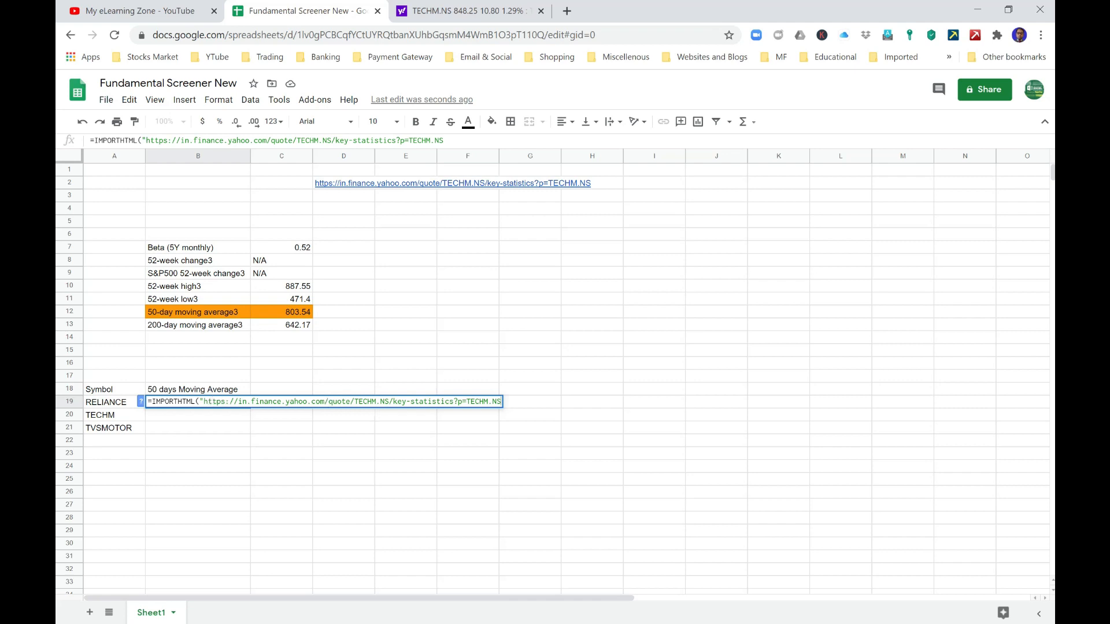
# Delete ?p=TECHM.NS from the URL, close the quote, and insert "& before TECHM
pyautogui.click(454, 401)
pyautogui.hotkey('shift', 'Right')
pyautogui.hotkey('shift', 'Right')
pyautogui.hotkey('shift', 'Right')
pyautogui.hotkey('shift', 'Right')
pyautogui.hotkey('shift', 'Right')
pyautogui.hotkey('shift', 'Right')
pyautogui.hotkey('shift', 'Right')
pyautogui.hotkey('shift', 'Right')
pyautogui.hotkey('shift', 'Right')
pyautogui.hotkey('shift', 'Right')
pyautogui.hotkey('shift', 'Right')
pyautogui.press('BackSpace')
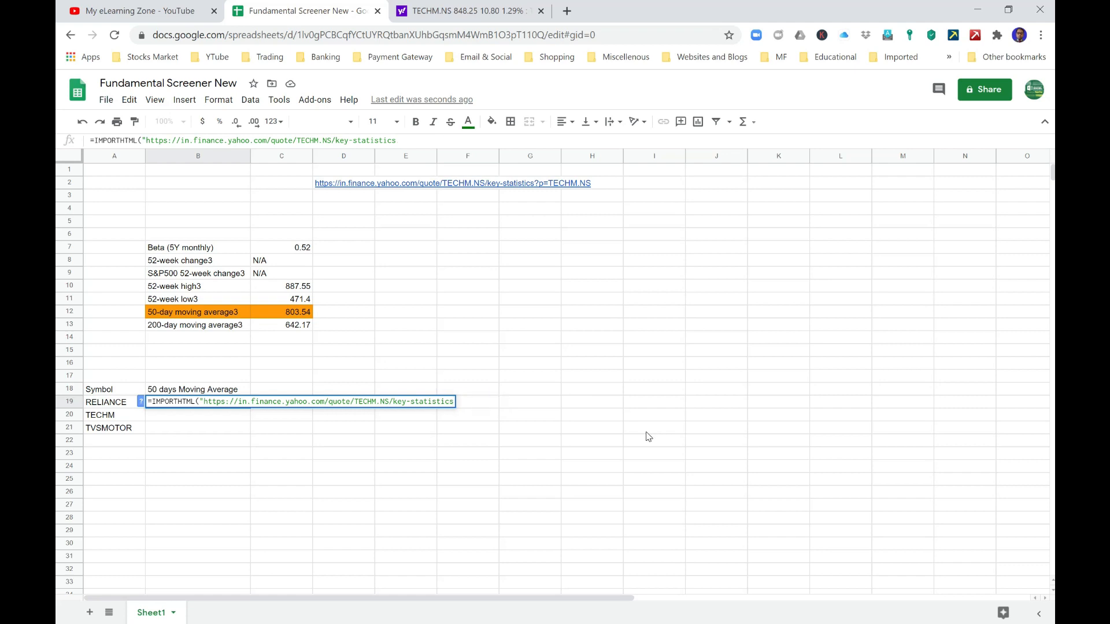
pyautogui.write('"')
pyautogui.click(353, 401)
pyautogui.write('"')
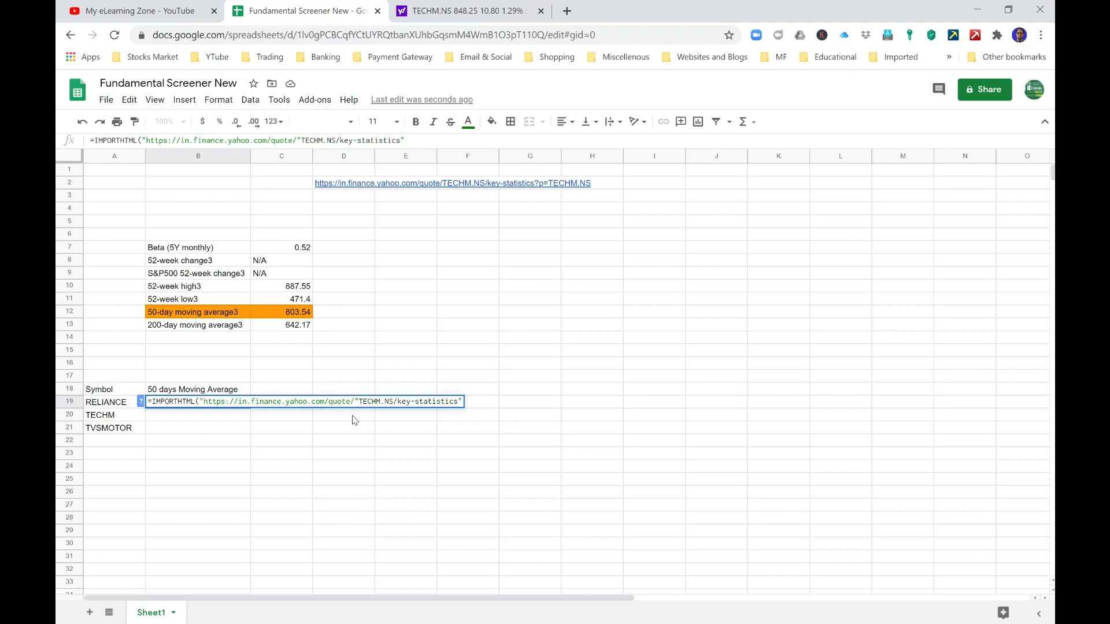
pyautogui.write('&')
# Replace the hard-coded TECHM ticker with a reference to A19 and finish with ,"table",1)
pyautogui.hotkey('shift', 'Right')
pyautogui.hotkey('shift', 'Right')
pyautogui.hotkey('shift', 'Right')
pyautogui.hotkey('shift', 'Right')
pyautogui.hotkey('shift', 'Right')
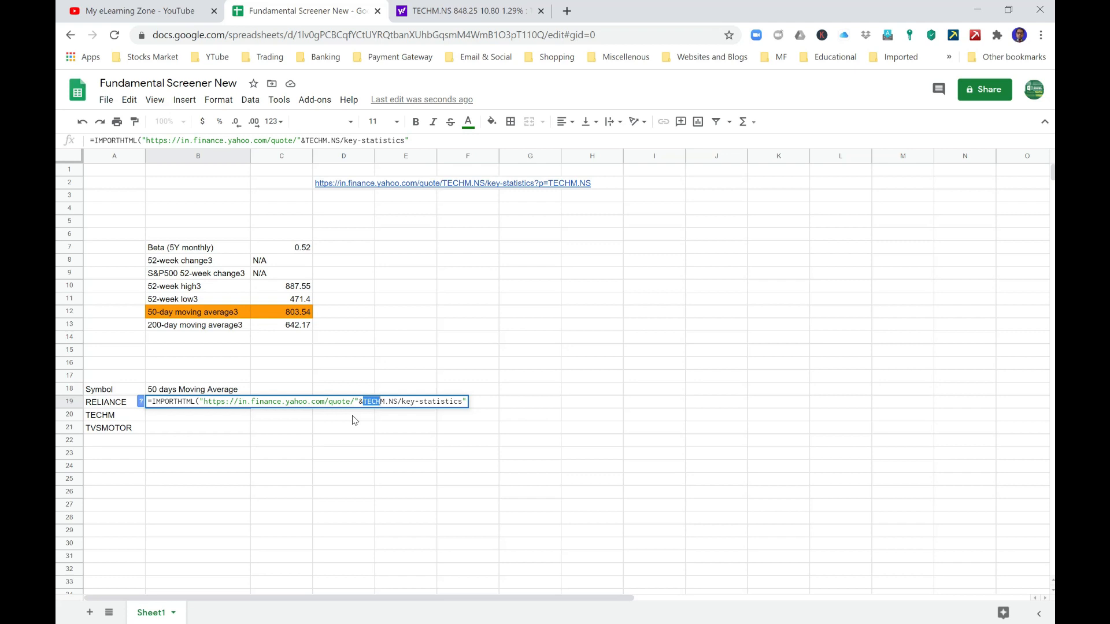
pyautogui.press('BackSpace')
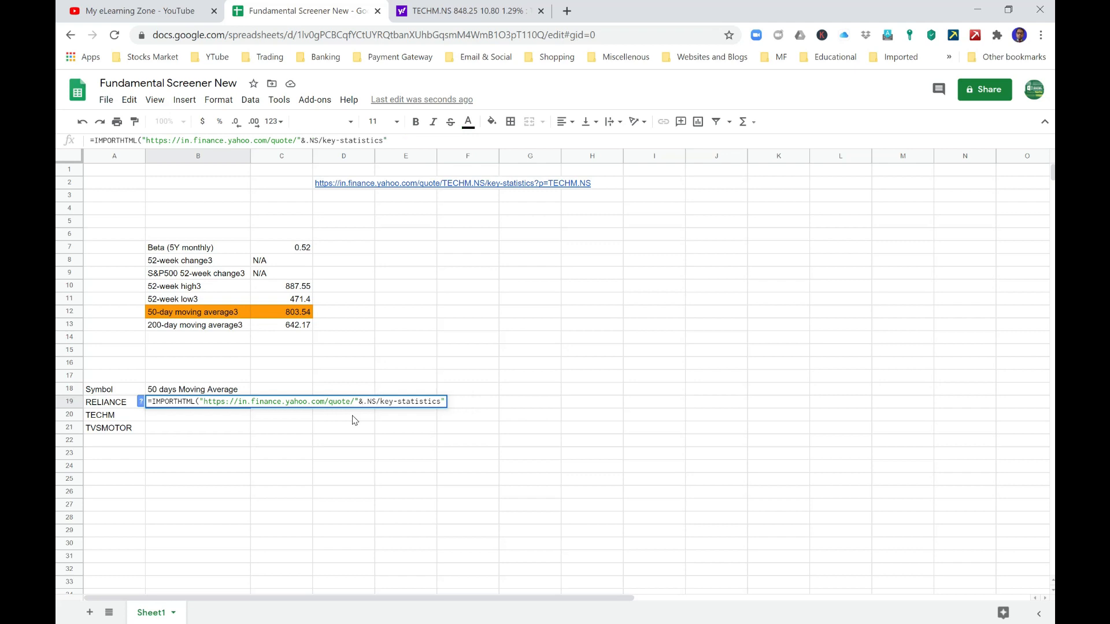
pyautogui.write('"')
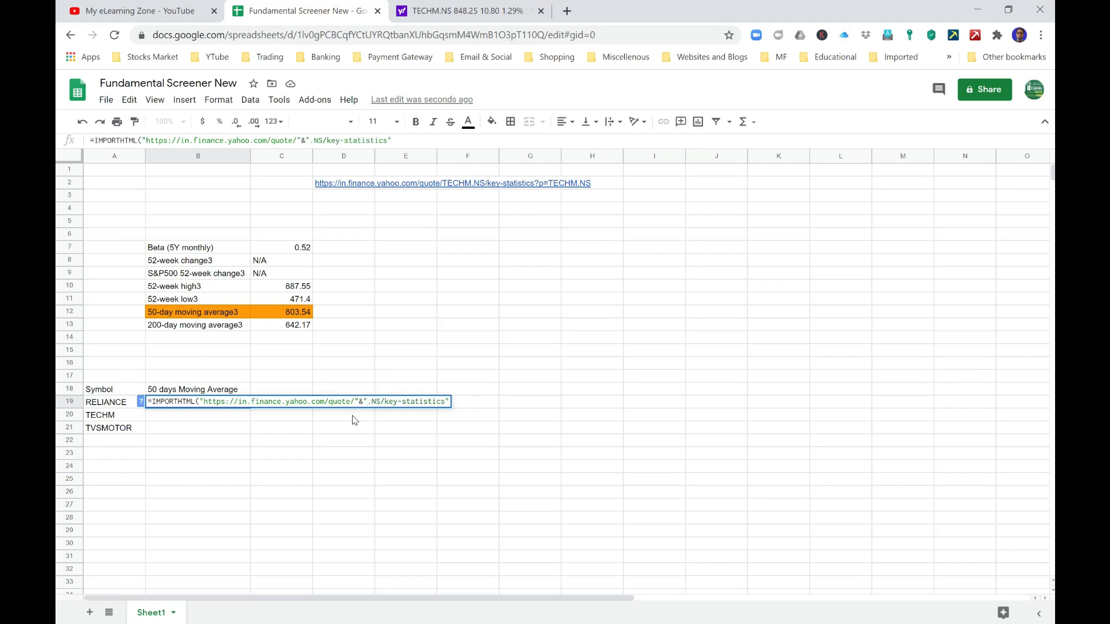
pyautogui.write('&')
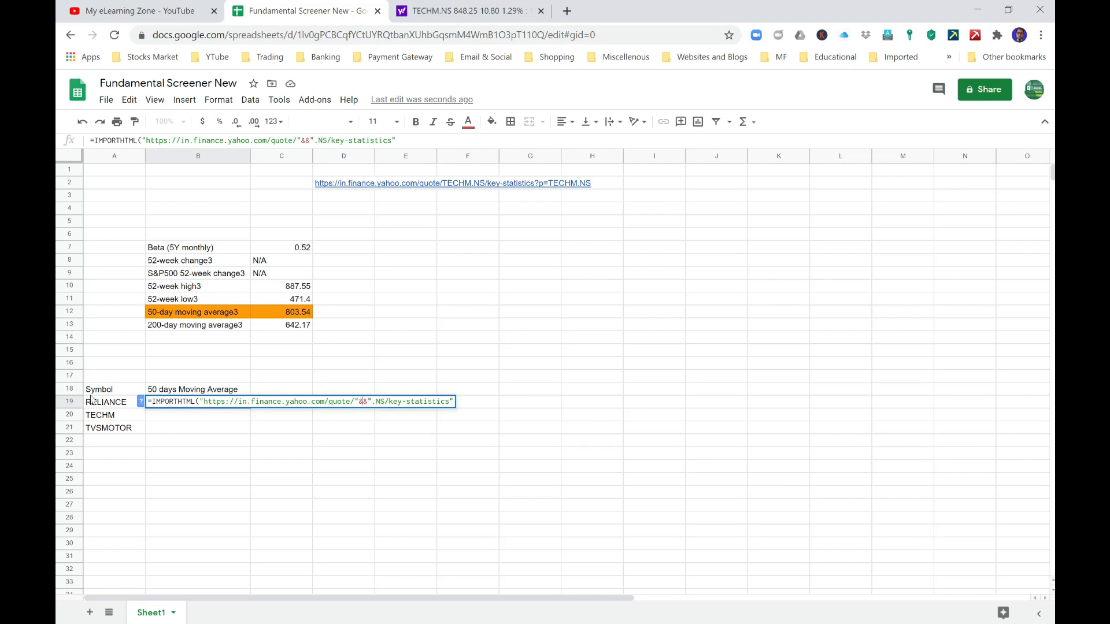
pyautogui.click(106, 407)
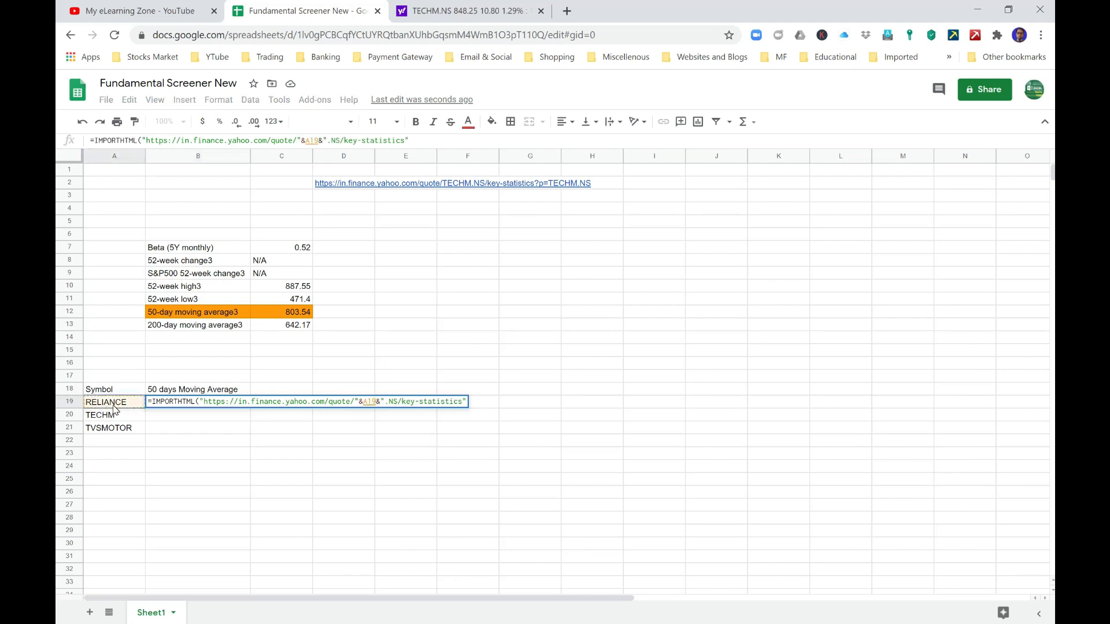
pyautogui.press('Right')
pyautogui.press('Right')
pyautogui.press('Right')
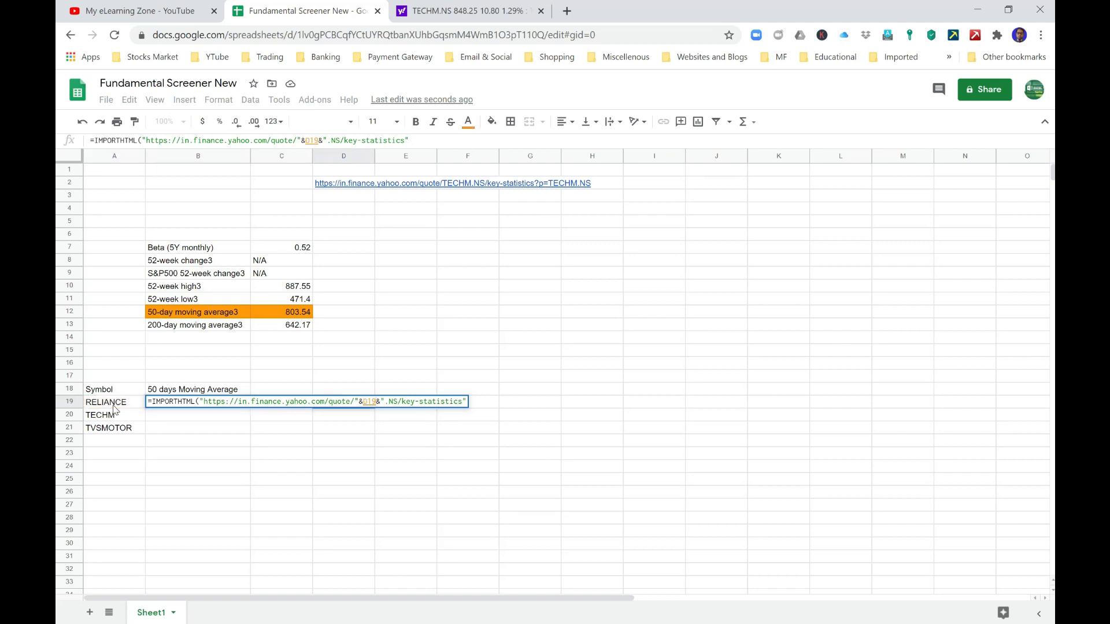
pyautogui.press('Right')
pyautogui.press('Right')
pyautogui.press('Right')
pyautogui.press('Right')
pyautogui.press('Right')
pyautogui.press('Right')
pyautogui.press('Right')
pyautogui.press('Right')
pyautogui.press('Right')
pyautogui.press('Right')
pyautogui.press('Right')
pyautogui.press('Right')
pyautogui.press('Right')
pyautogui.press('Right')
pyautogui.press('Right')
pyautogui.press('Right')
pyautogui.press('Right')
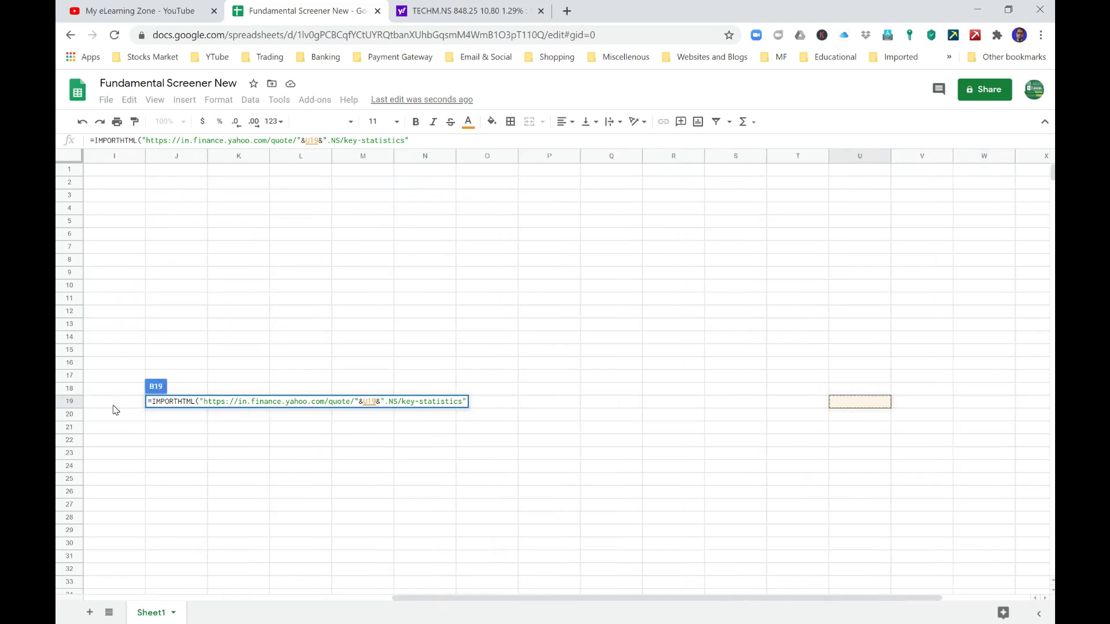
pyautogui.press('Left')
pyautogui.press('Left')
pyautogui.press('Left')
pyautogui.press('Left')
pyautogui.press('Left')
pyautogui.press('Left')
pyautogui.press('Left')
pyautogui.press('Left')
pyautogui.press('Left')
pyautogui.press('Left')
pyautogui.press('Left')
pyautogui.press('Left')
pyautogui.press('Left')
pyautogui.press('Left')
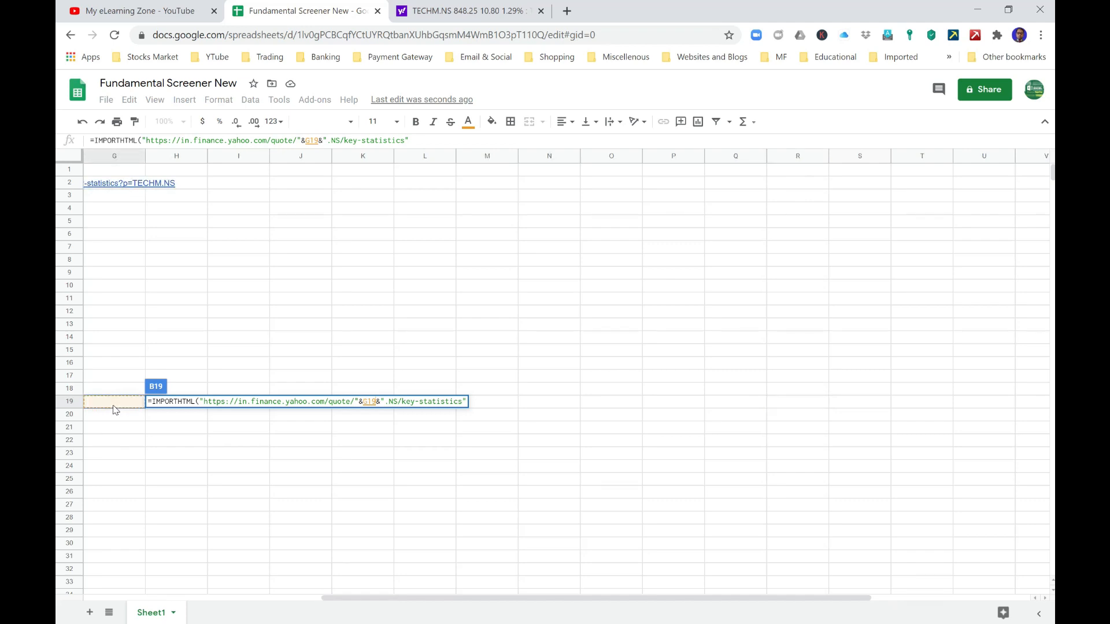
pyautogui.press('Left')
pyautogui.press('Left')
pyautogui.press('Left')
pyautogui.press('Left')
pyautogui.press('Left')
pyautogui.press('Left')
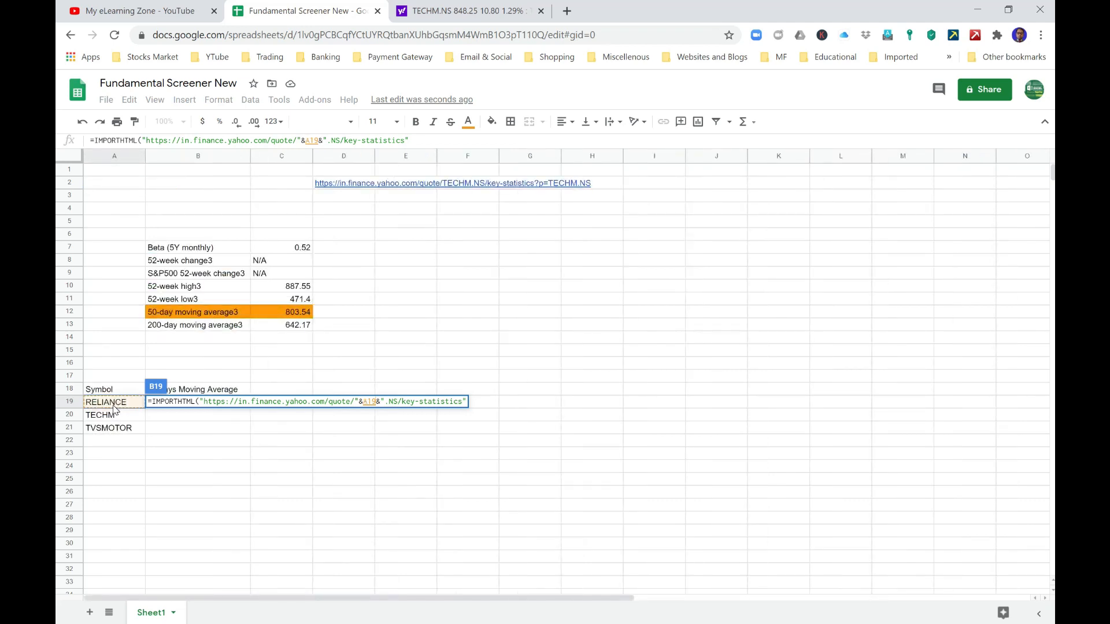
pyautogui.click(440, 142)
pyautogui.write(',')
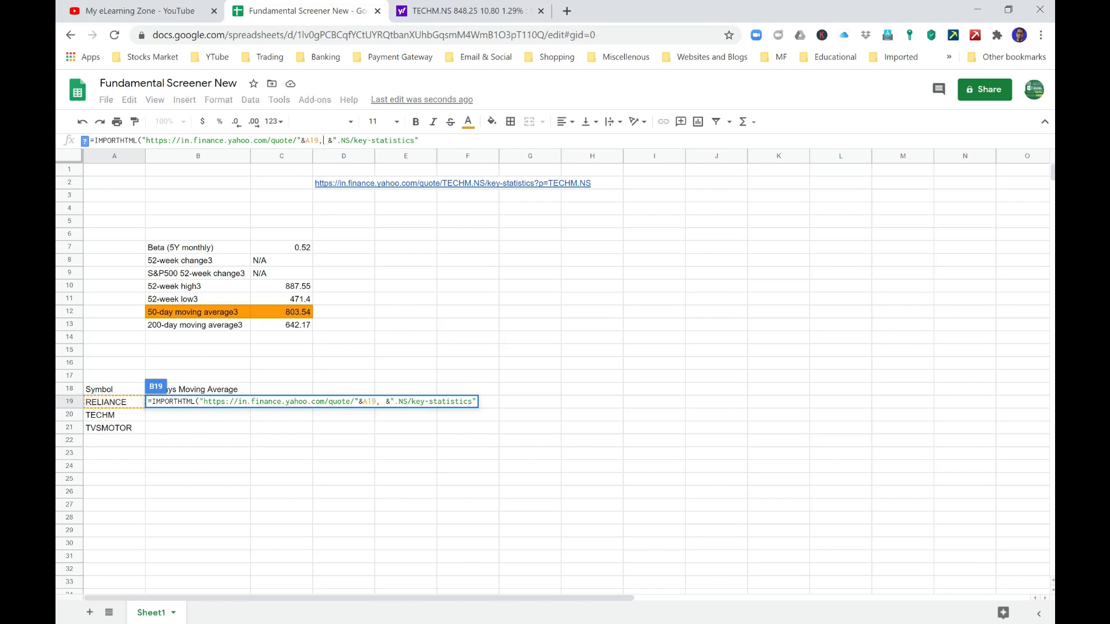
pyautogui.press('BackSpace')
pyautogui.press('BackSpace')
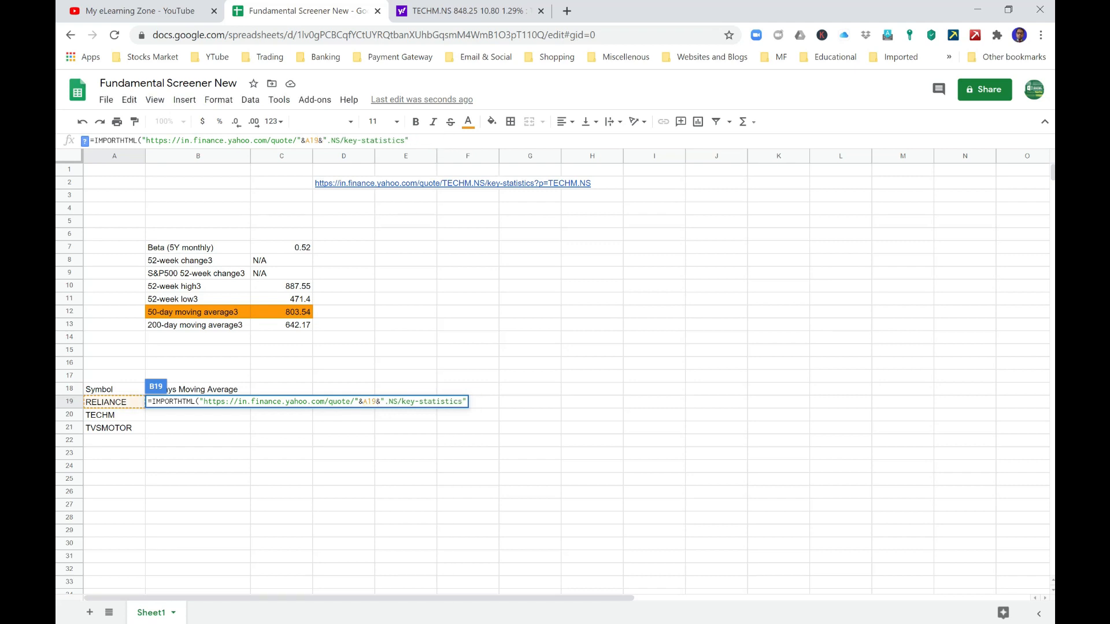
pyautogui.click(448, 141)
pyautogui.write(',')
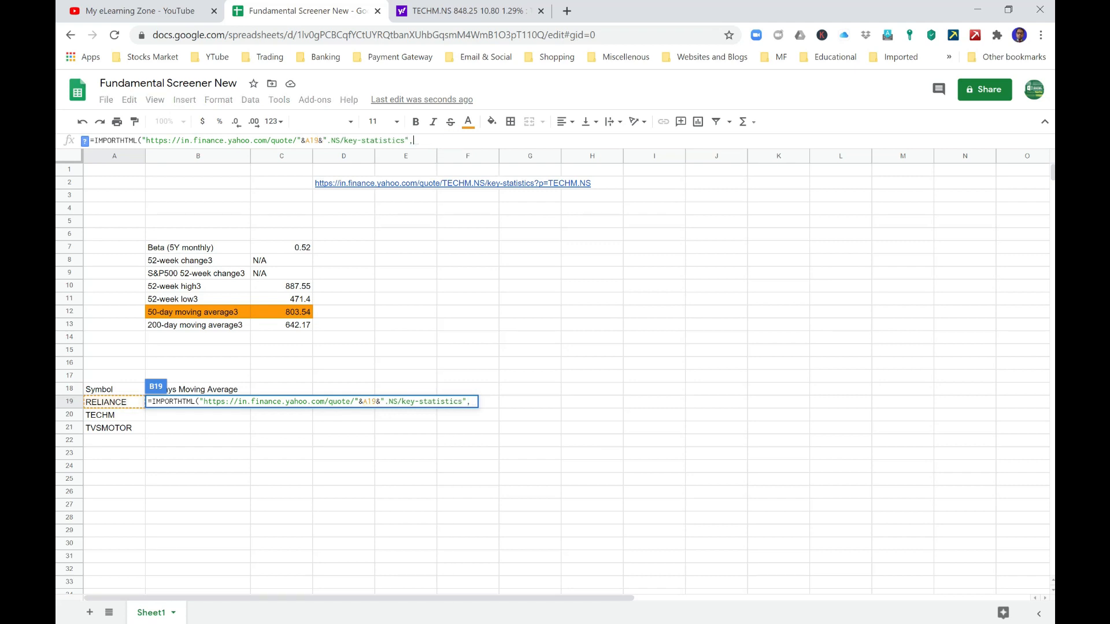
pyautogui.write('"table')
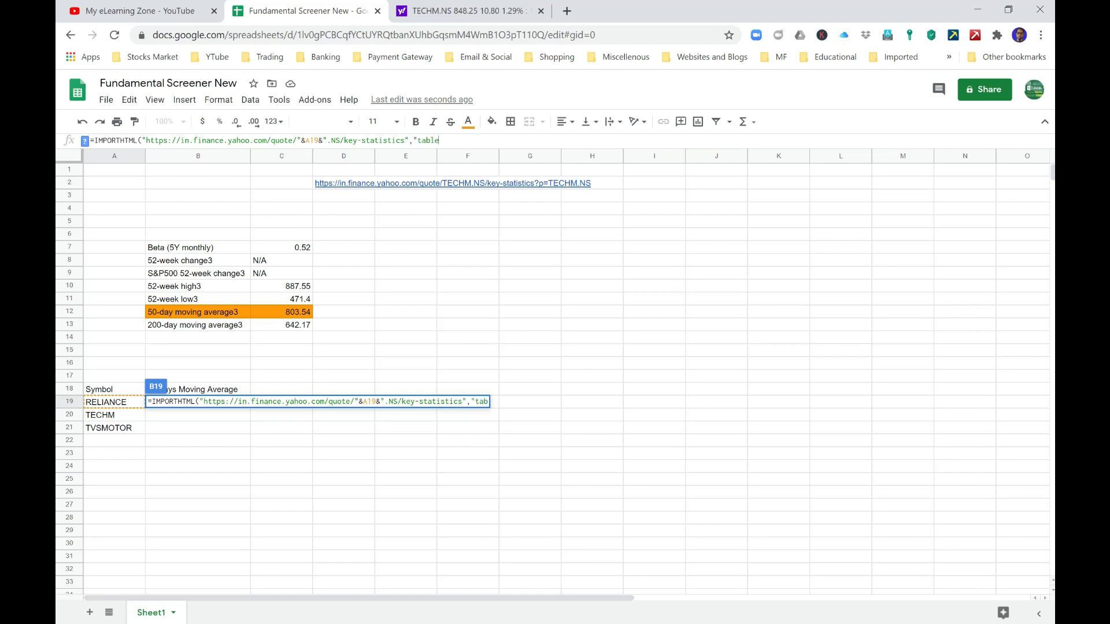
pyautogui.write('",')
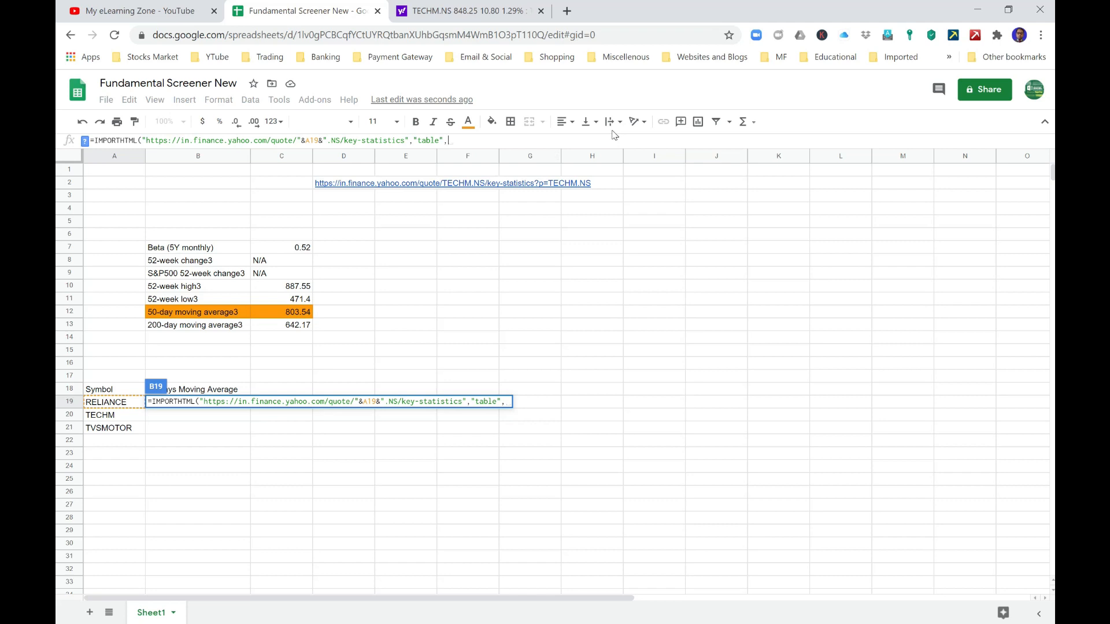
pyautogui.write('1')
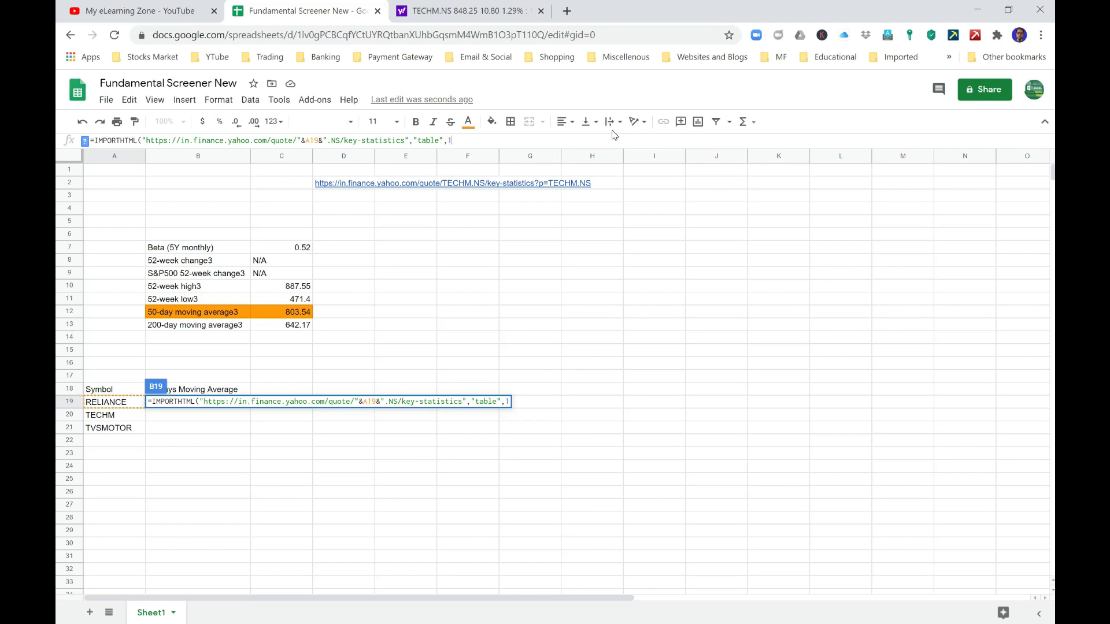
pyautogui.write(')')
pyautogui.press('Return')
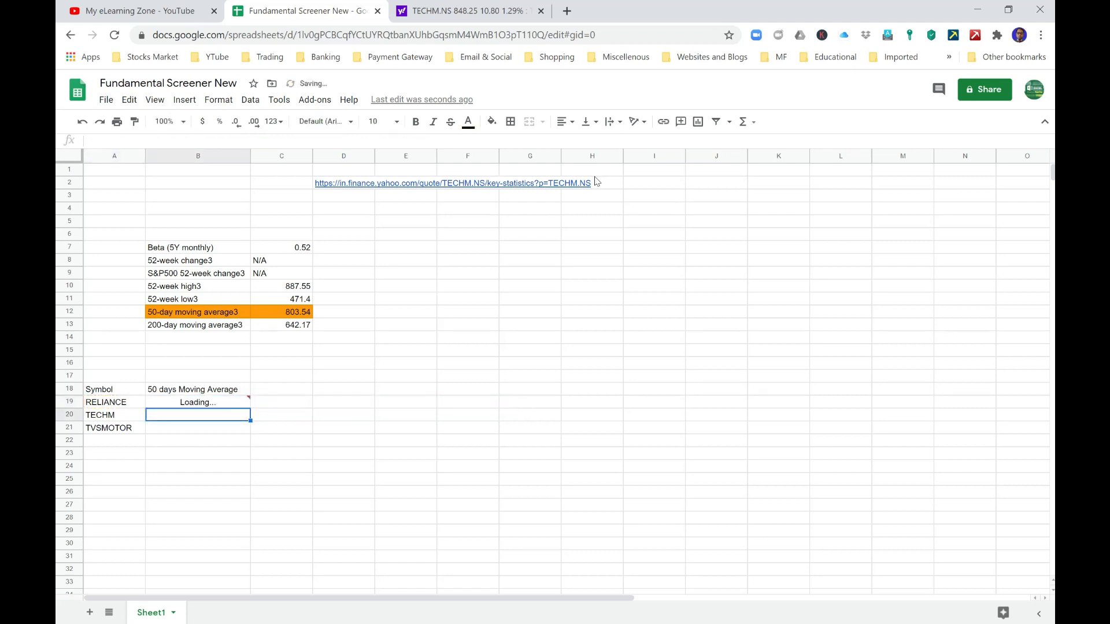
# Change B19's table index to 2, importing RELIANCE's Beta 1.06 and 50-day average 2,218.00
pyautogui.click(234, 405)
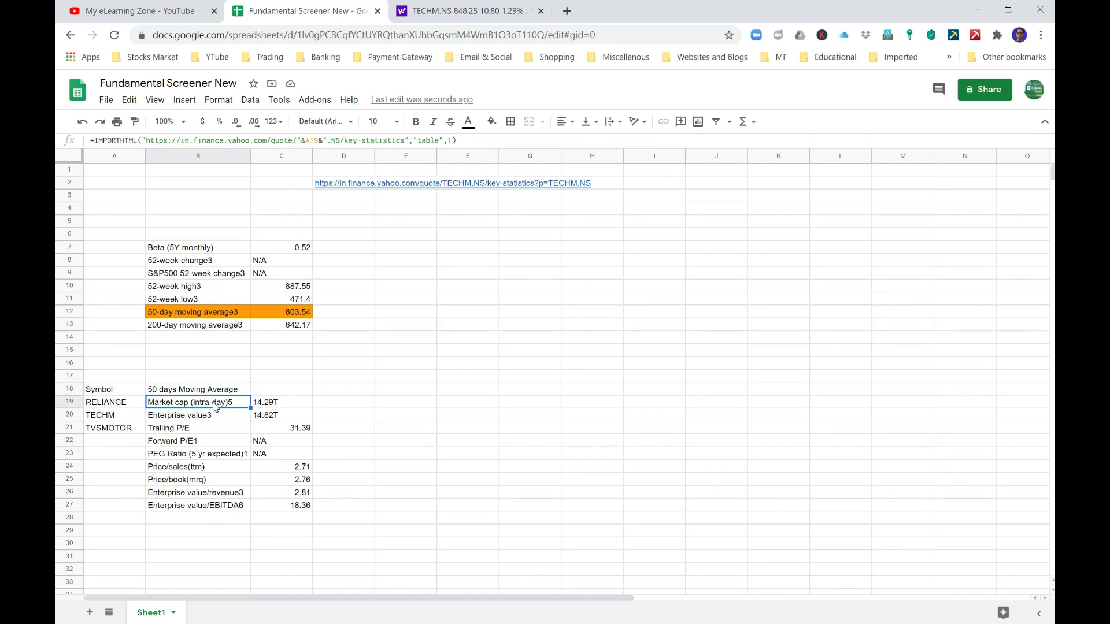
pyautogui.press('Up')
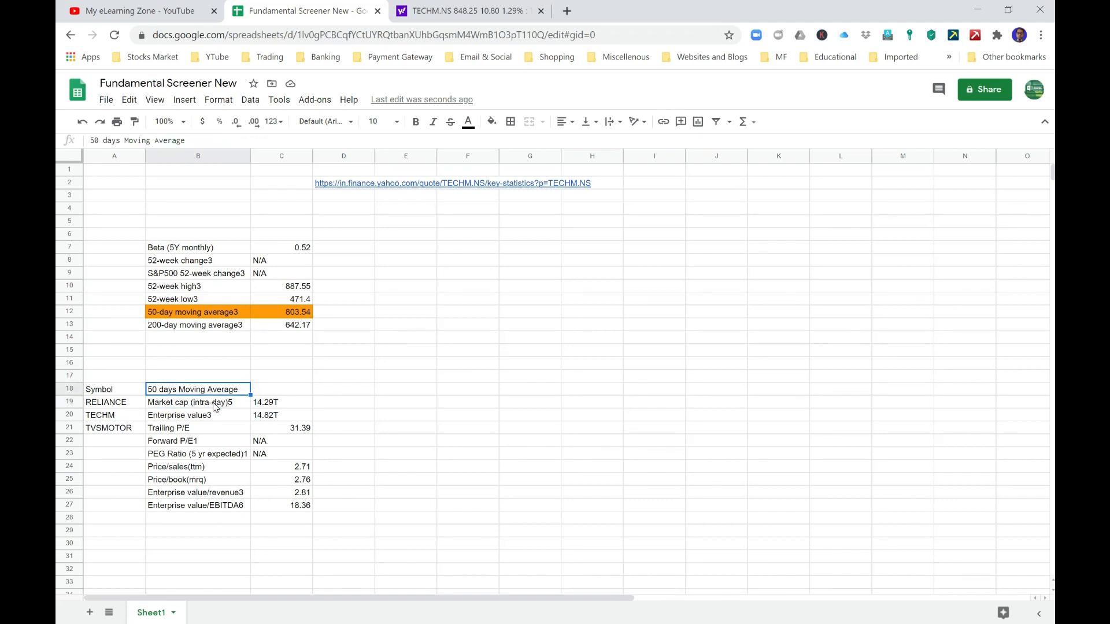
pyautogui.click(215, 406)
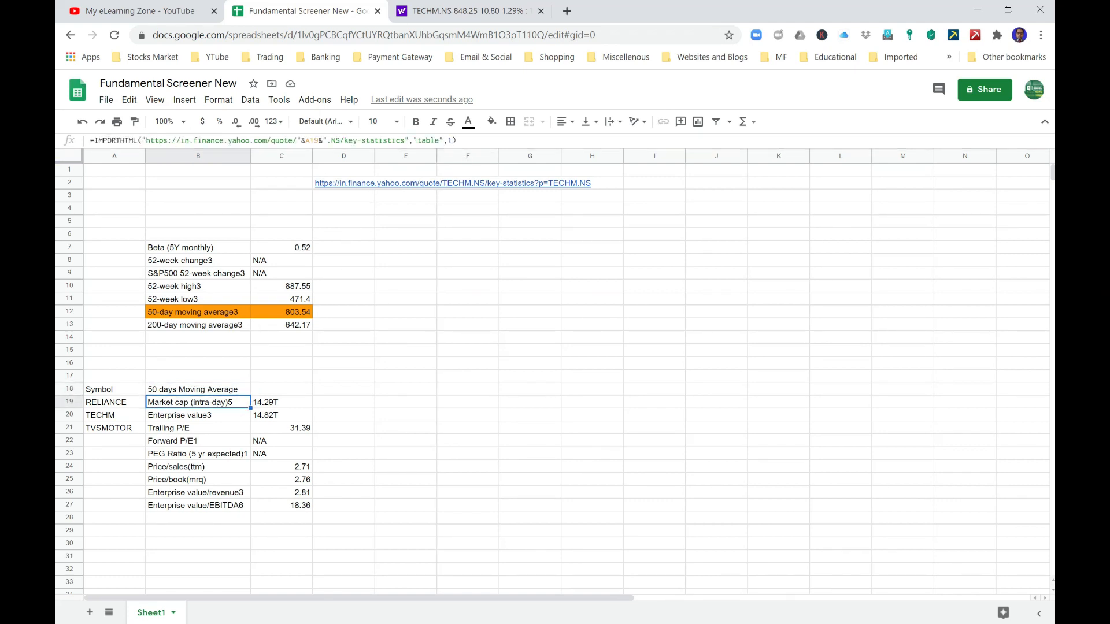
pyautogui.doubleClick(450, 141)
pyautogui.write('2')
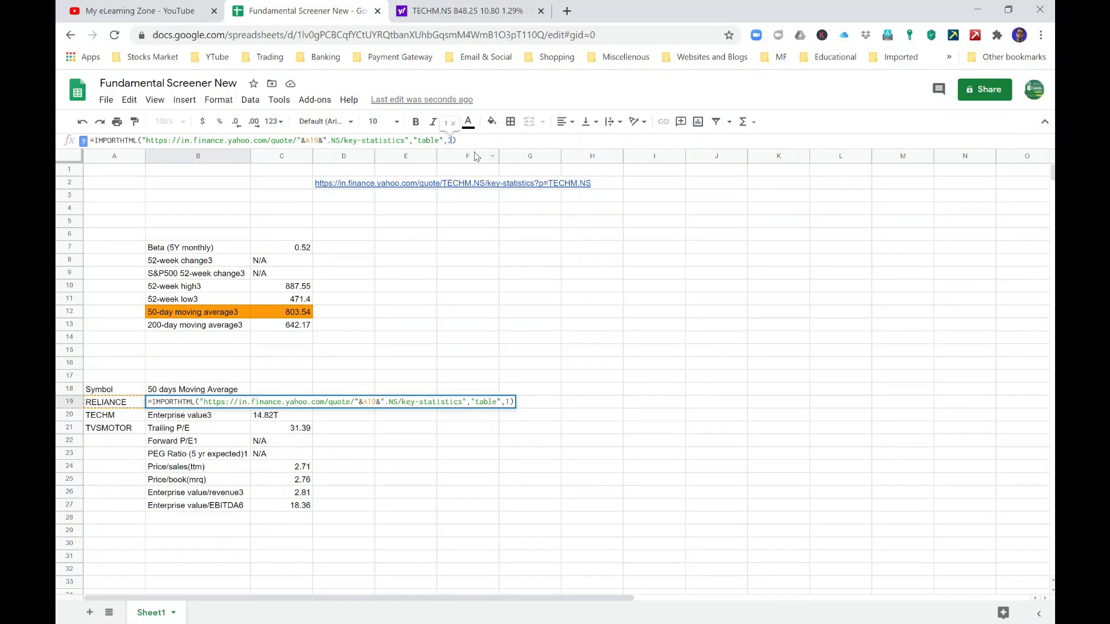
pyautogui.press('Return')
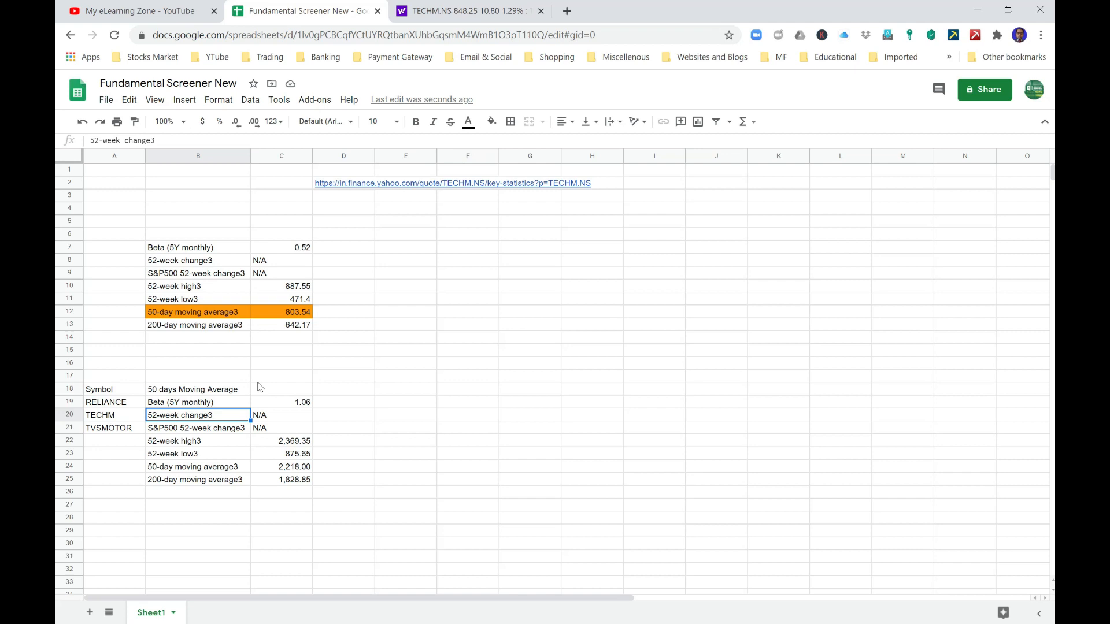
pyautogui.press('Up')
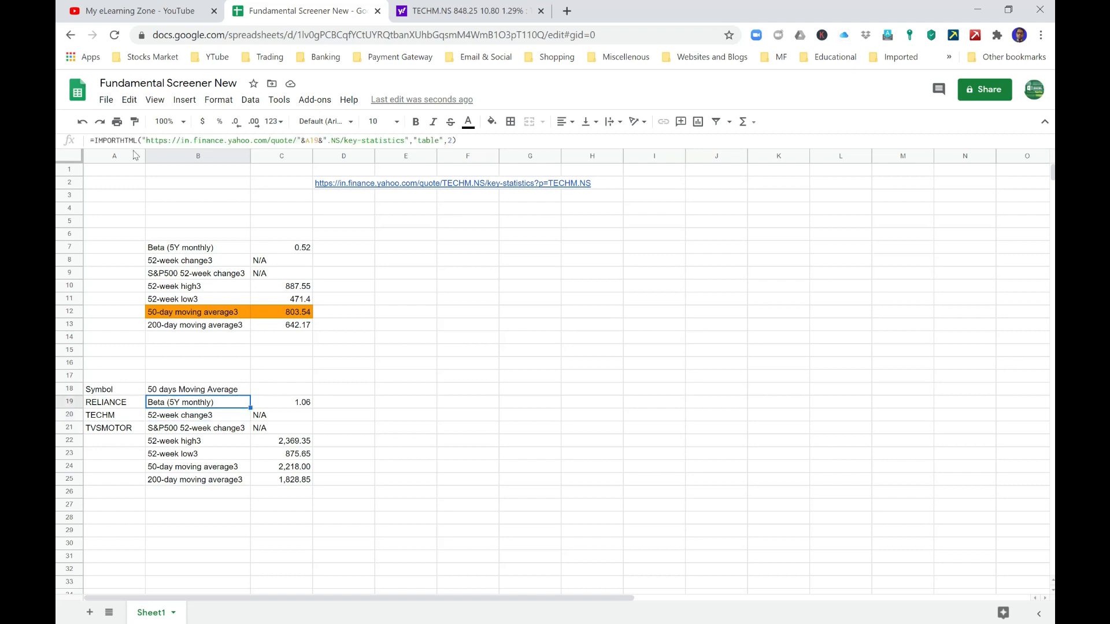
# Wrap B19's IMPORTHTML in INDEX with row 6, column 2, showing 2218
pyautogui.click(98, 140)
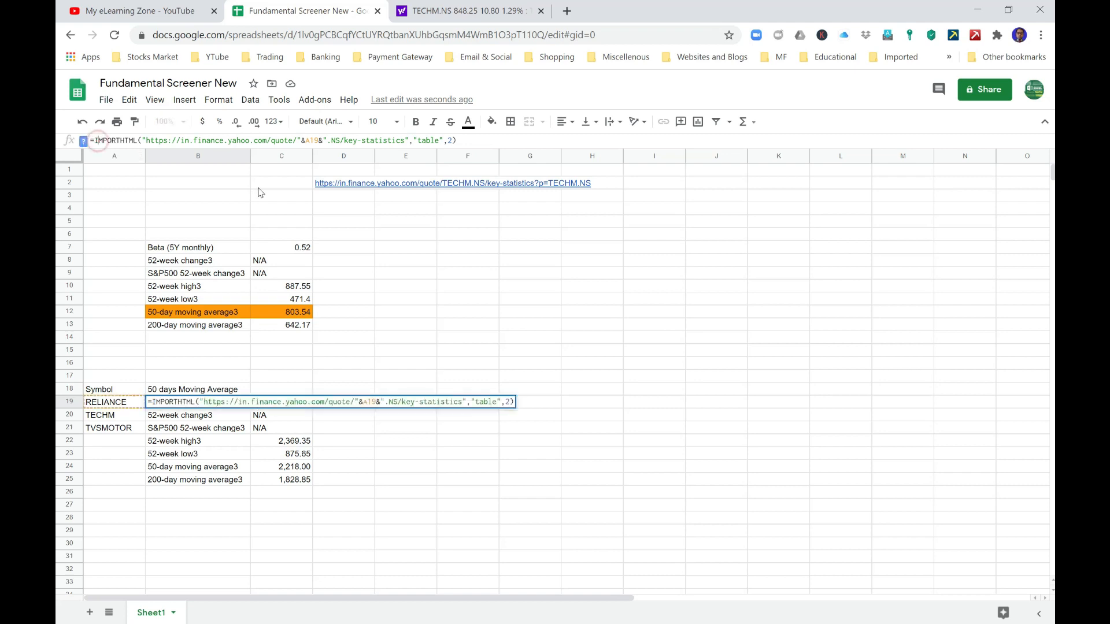
pyautogui.write('INDEX')
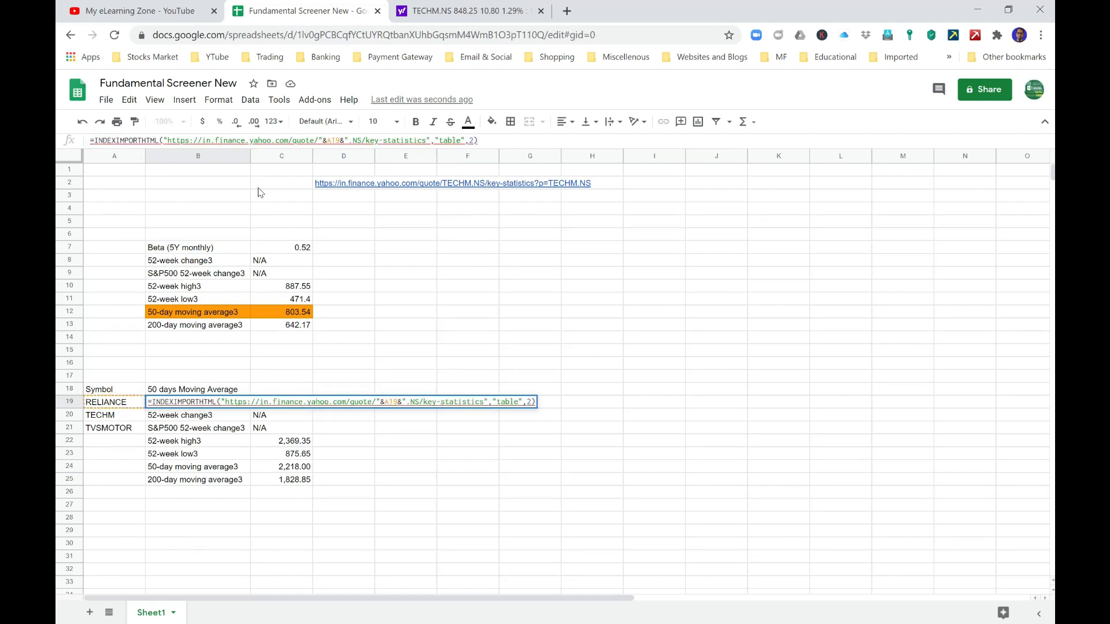
pyautogui.write('(')
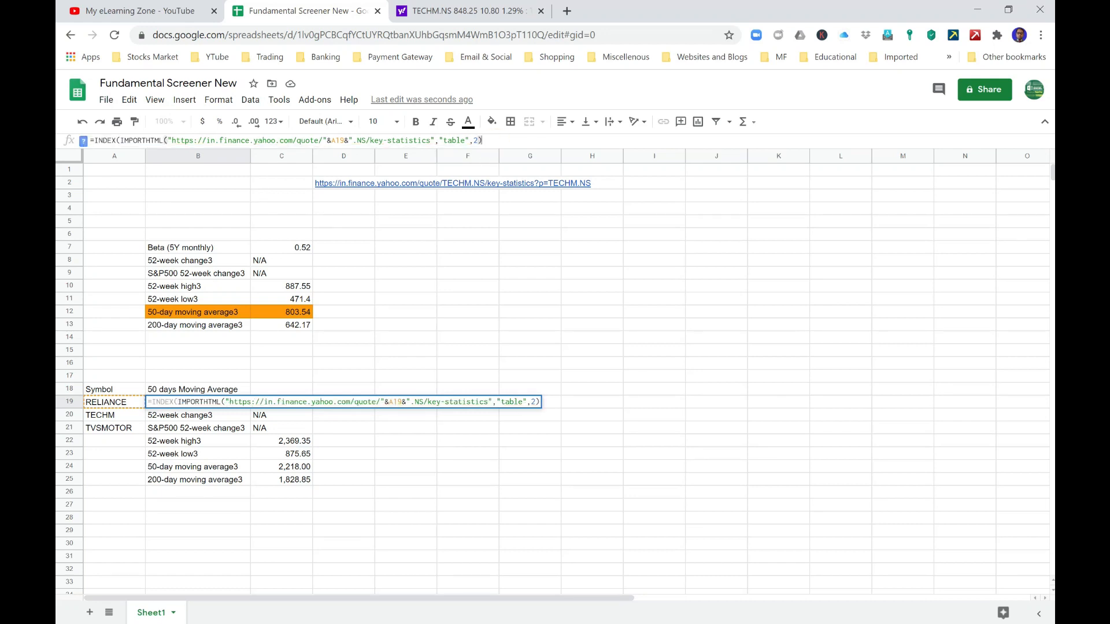
pyautogui.write(',')
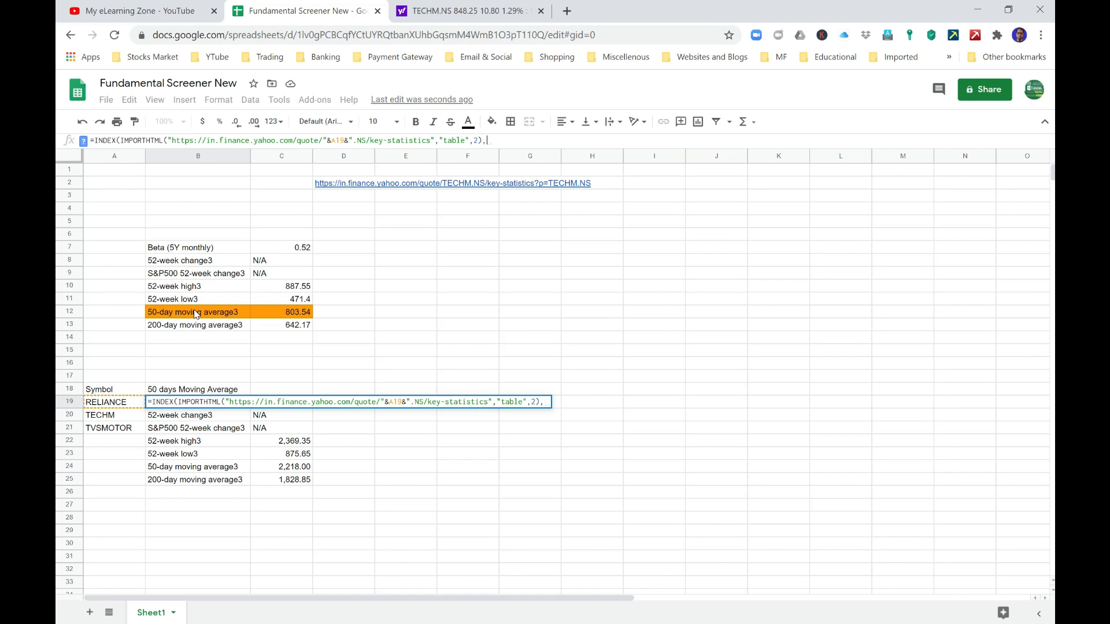
pyautogui.write('6')
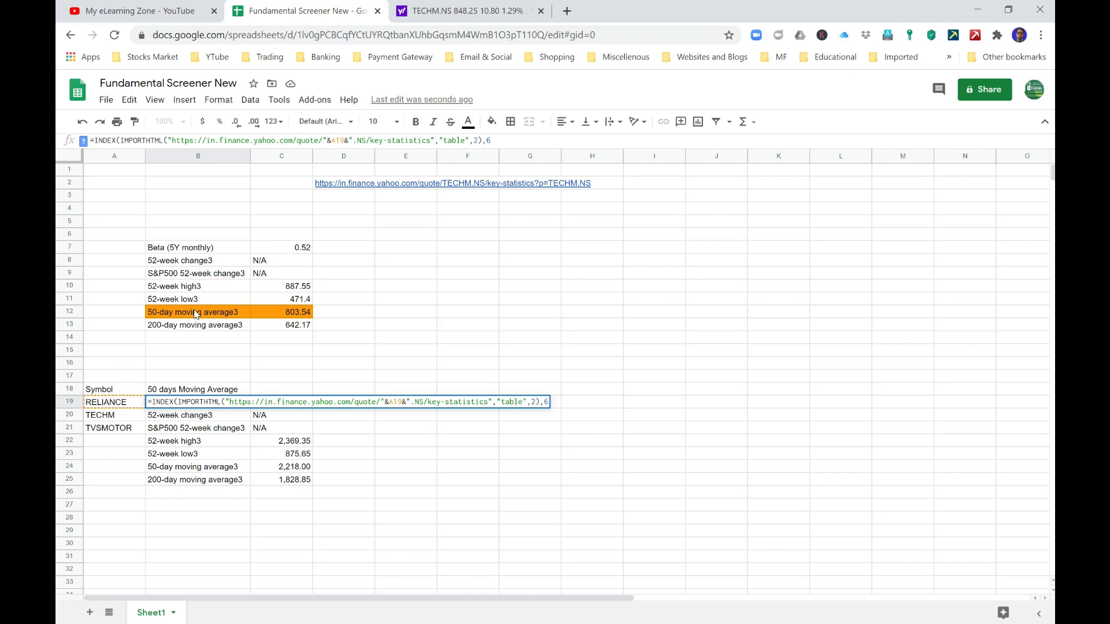
pyautogui.write(',')
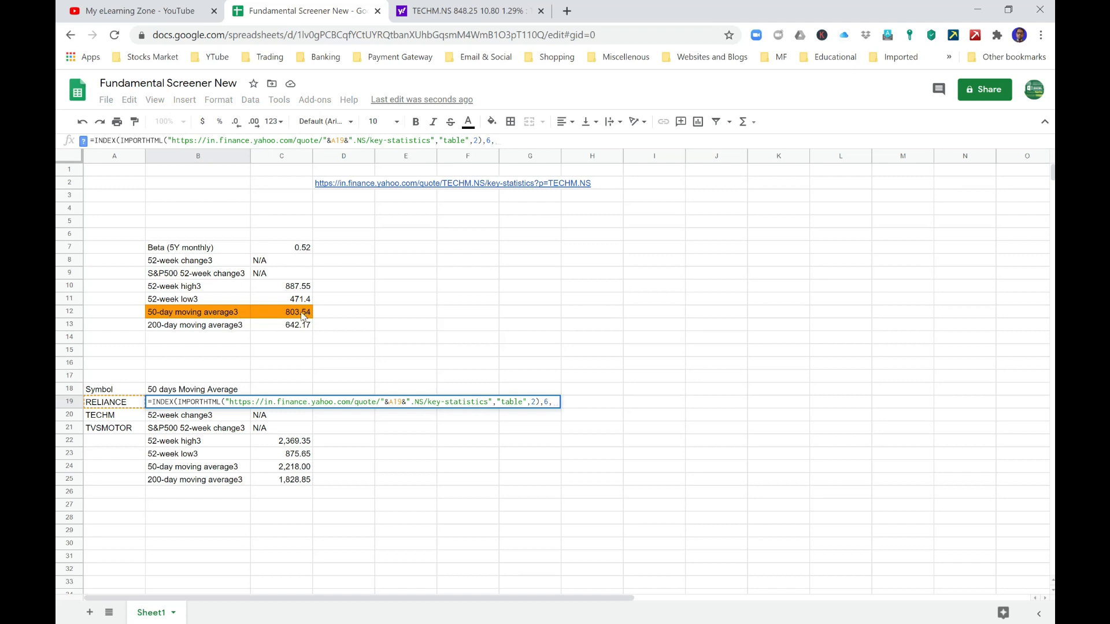
pyautogui.write('2')
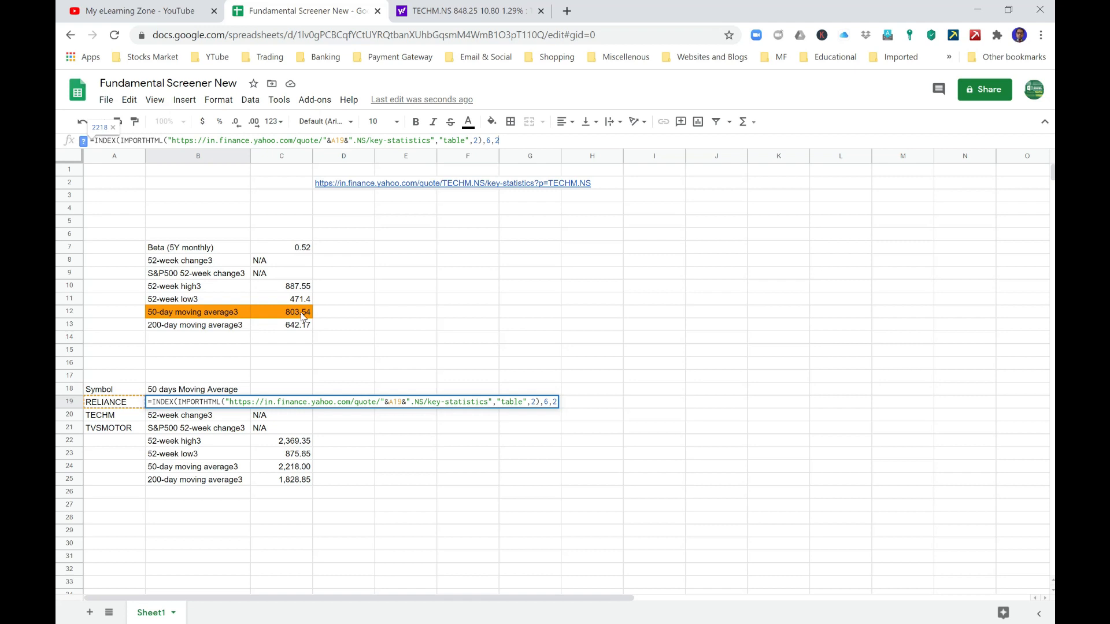
pyautogui.write(')')
pyautogui.press('Return')
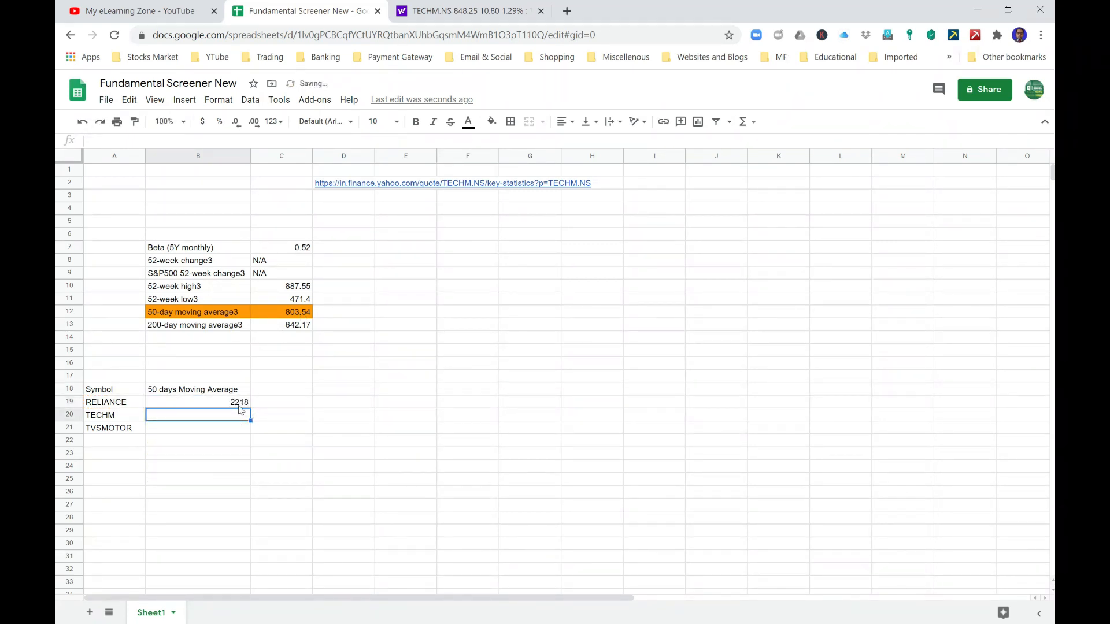
# Fill B19's formula down to B21, giving TECHM 803.54 and TVSMOTOR 455.46
pyautogui.press('Up')
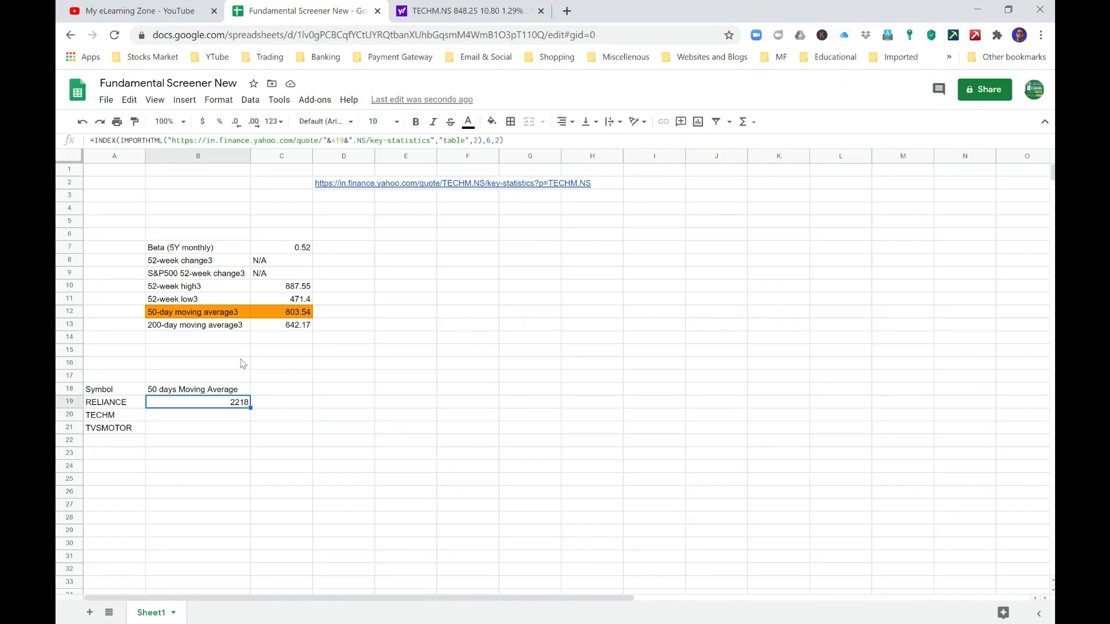
pyautogui.click(188, 312)
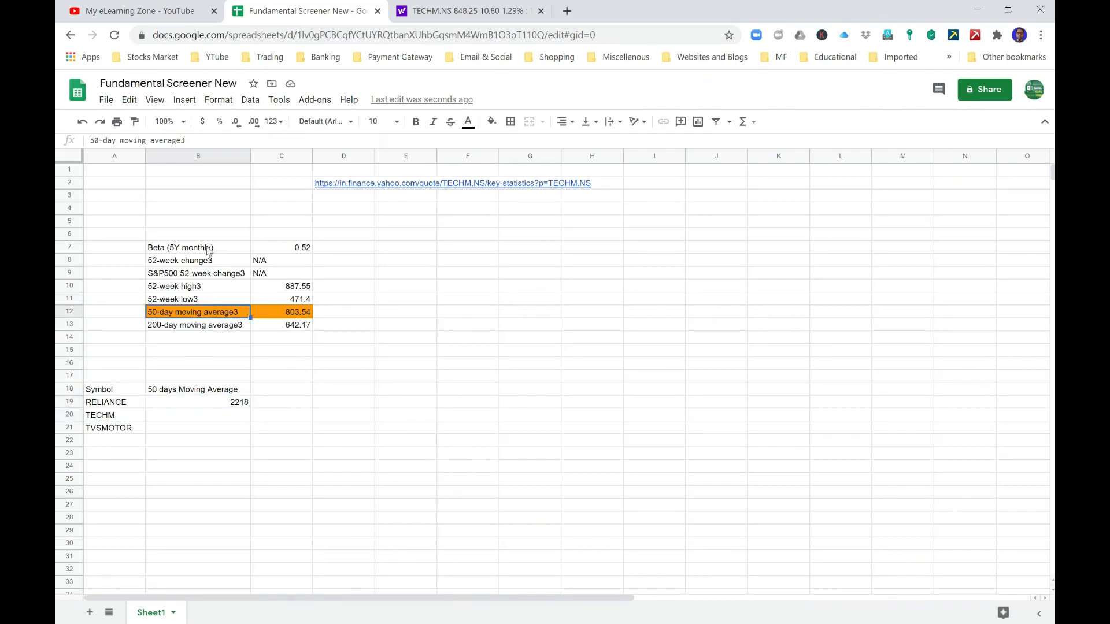
pyautogui.click(208, 249)
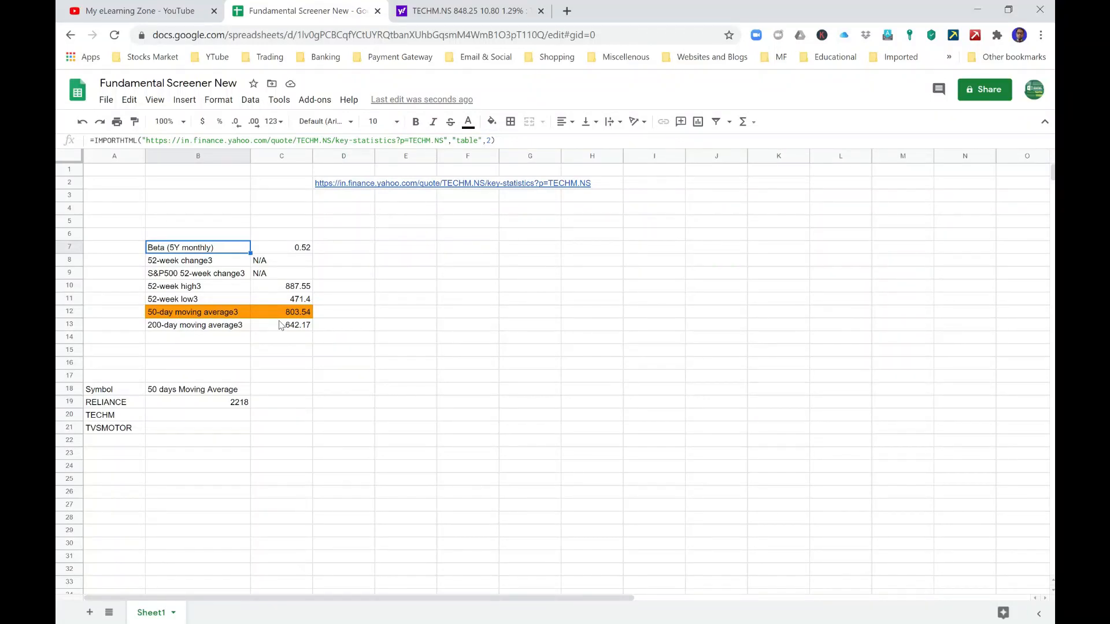
pyautogui.press('Down')
pyautogui.press('Down')
pyautogui.press('Down')
pyautogui.press('Down')
pyautogui.press('Down')
pyautogui.press('Down')
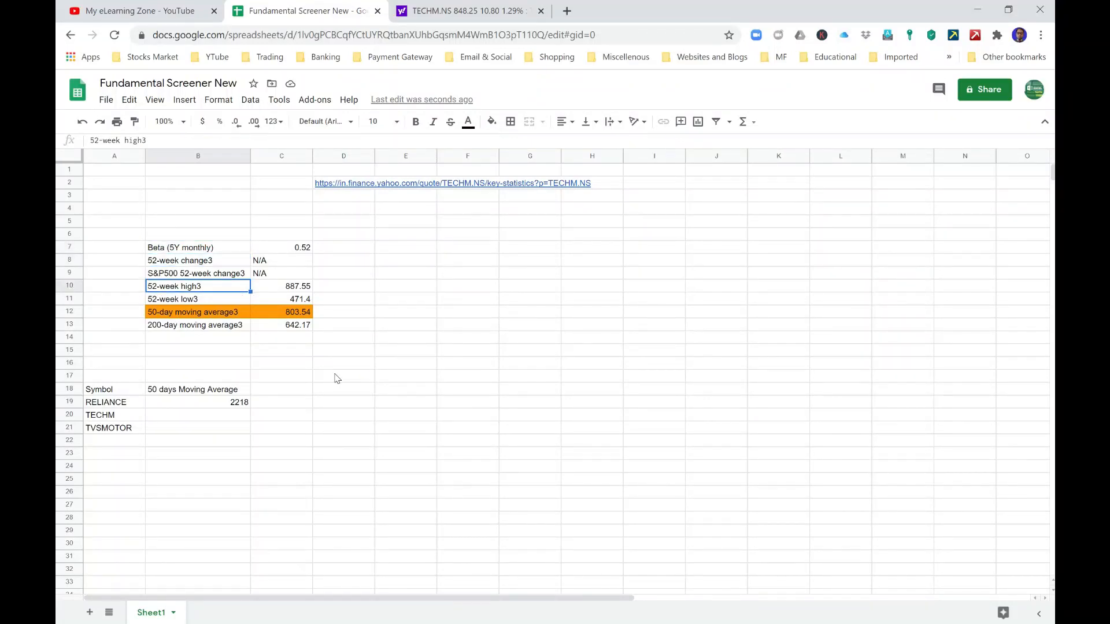
pyautogui.press('Down')
pyautogui.press('Down')
pyautogui.press('Down')
pyautogui.press('Down')
pyautogui.press('Down')
pyautogui.press('Down')
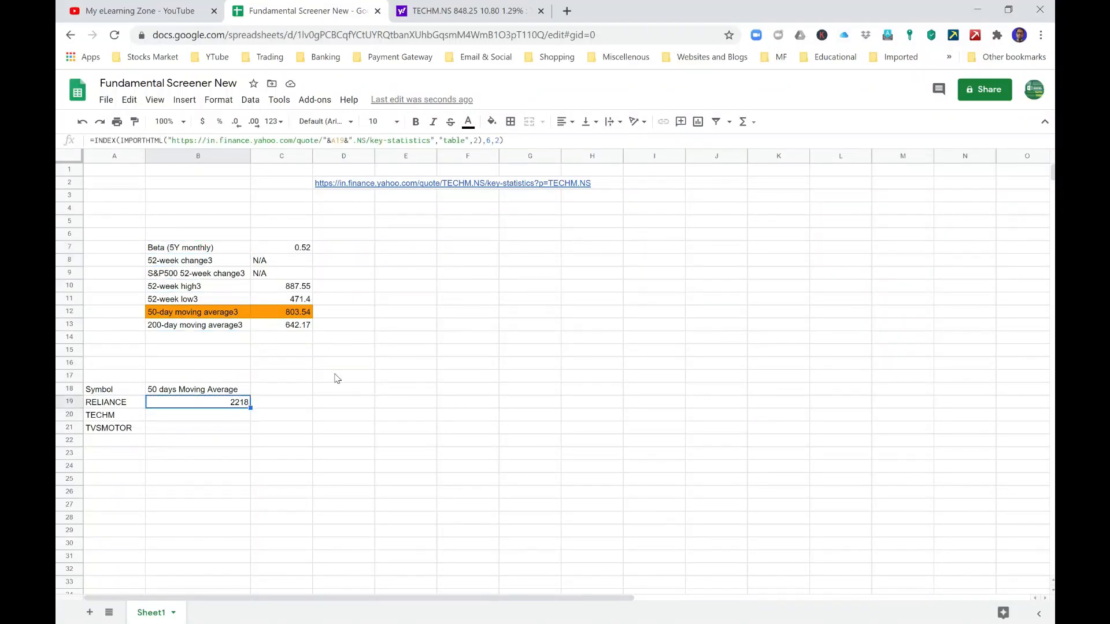
pyautogui.hotkey('shift', 'Down')
pyautogui.hotkey('shift', 'Down')
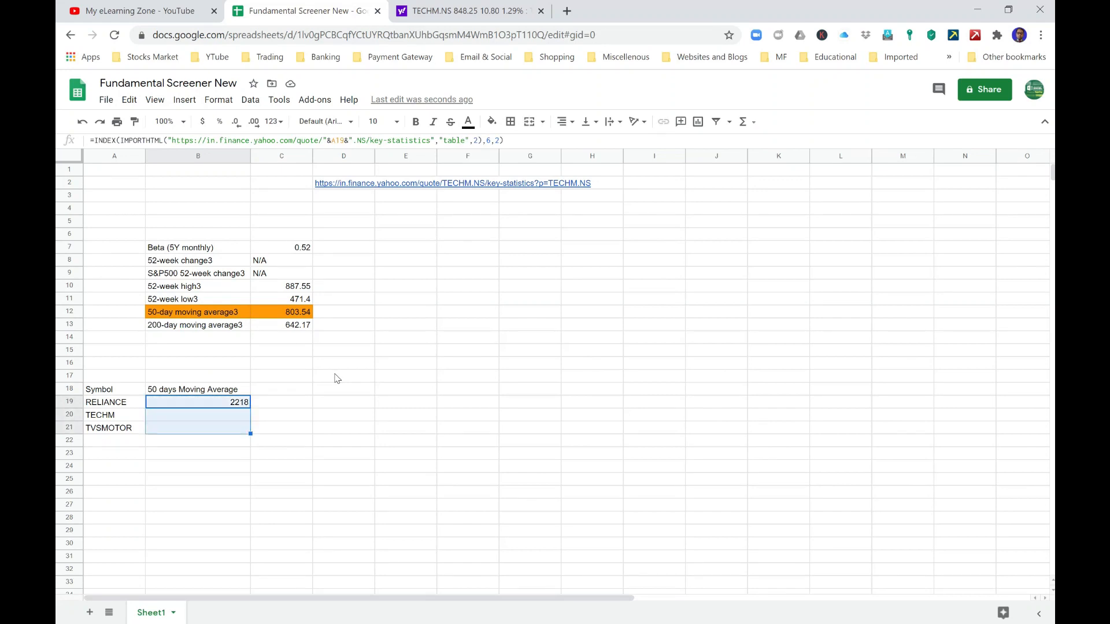
pyautogui.hotkey('ctrl', 'd')
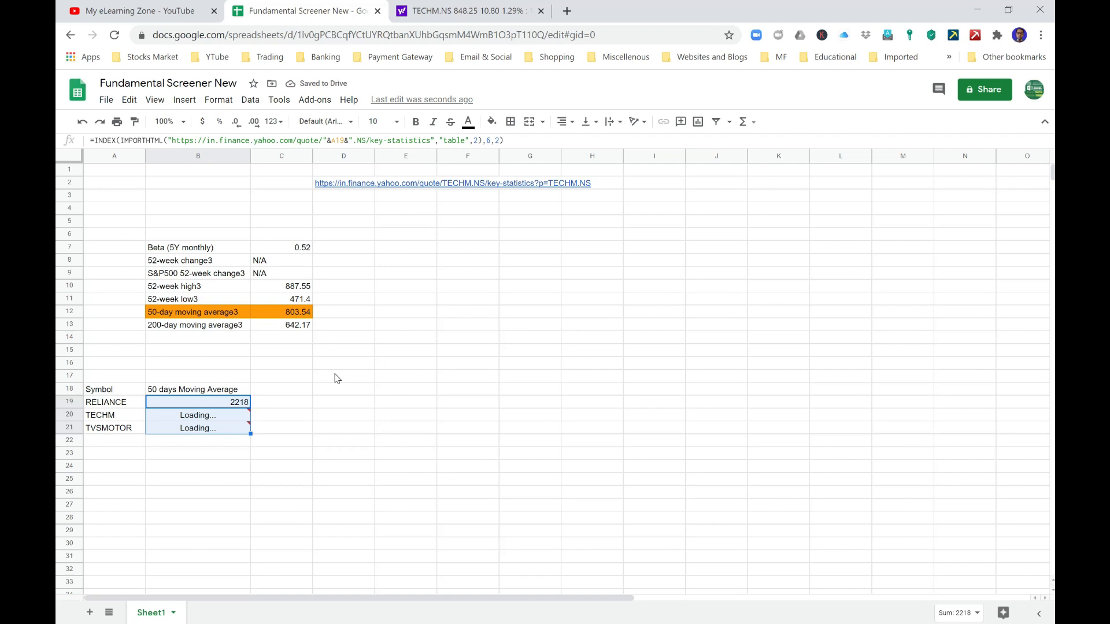
# Try a red fill on TECHM's 803.54 and reference cell C12, then undo it
pyautogui.click(295, 312)
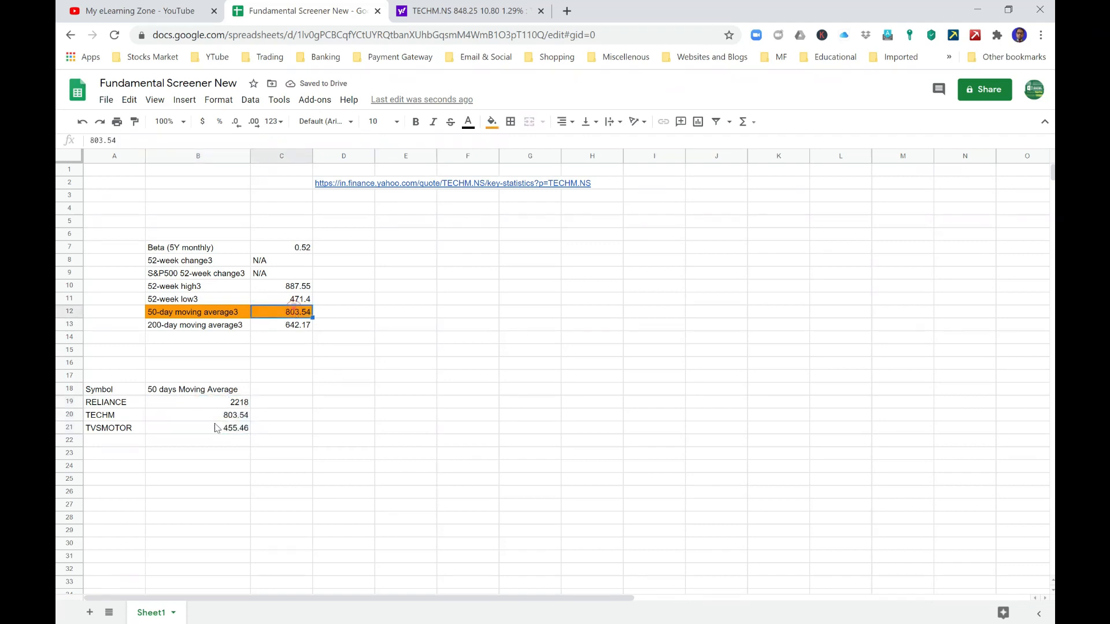
pyautogui.click(217, 414)
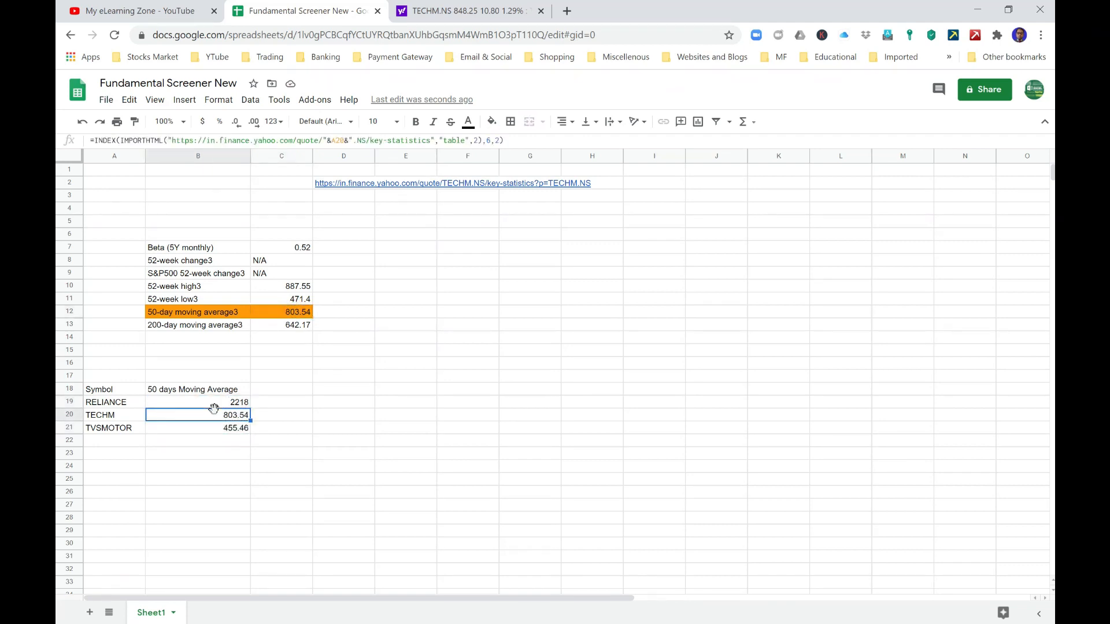
pyautogui.keyDown('ctrl'); pyautogui.click(302, 314); pyautogui.keyUp('ctrl')
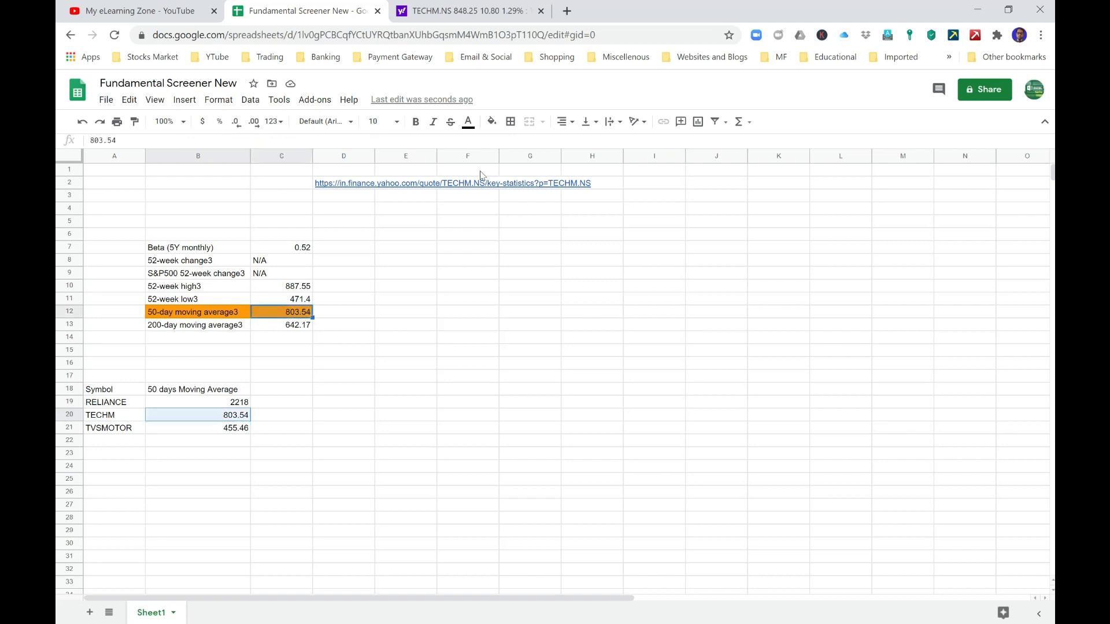
pyautogui.click(491, 129)
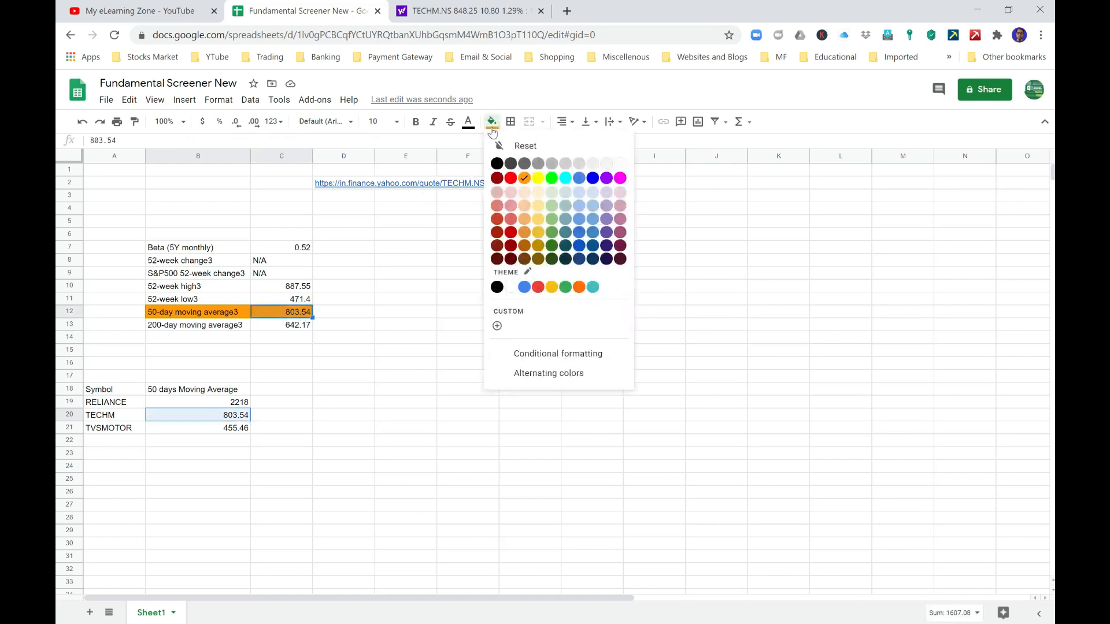
pyautogui.click(510, 184)
pyautogui.click(327, 367)
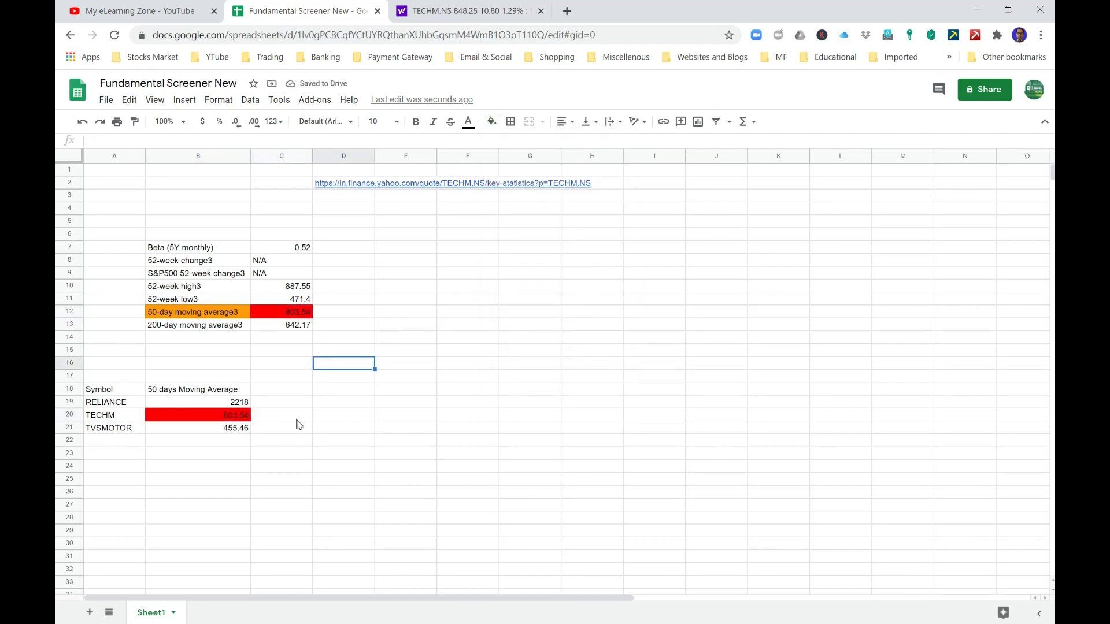
pyautogui.hotkey('ctrl', 'z')
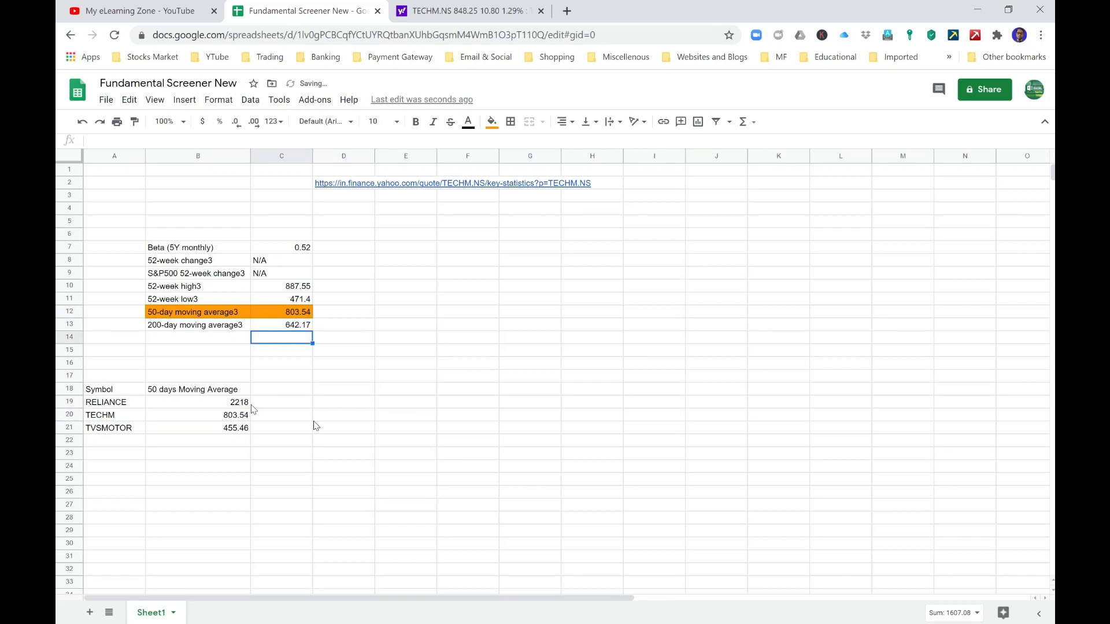
pyautogui.click(342, 448)
pyautogui.press('Left')
pyautogui.press('Left')
pyautogui.press('Up')
pyautogui.press('Up')
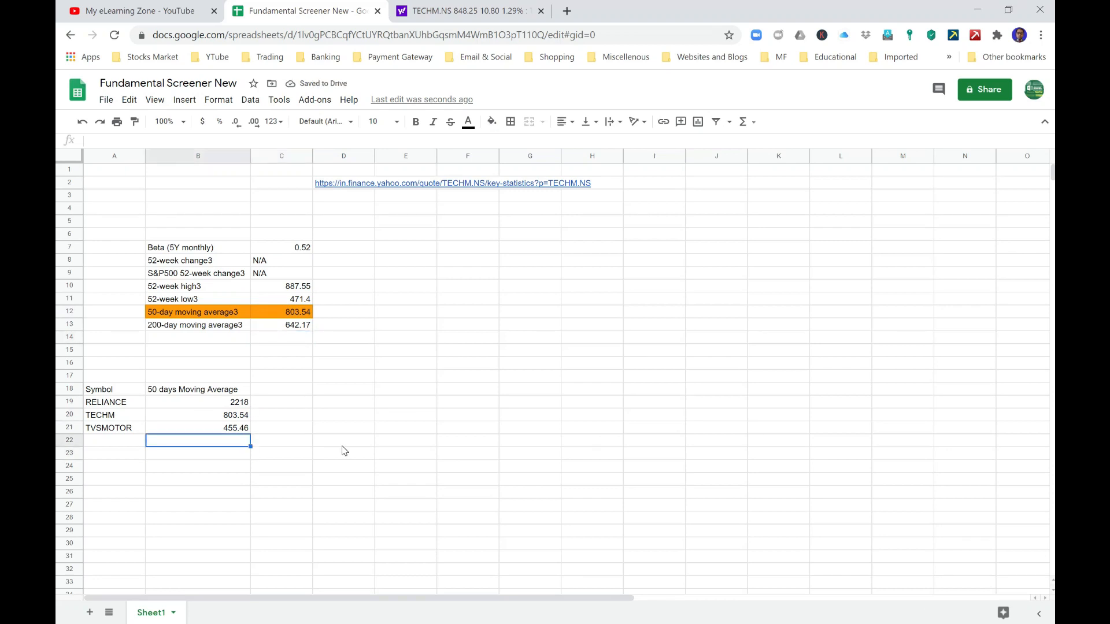
pyautogui.press('Down')
# Add the header 'Beta (5y Monthly)' in C18
pyautogui.click(285, 379)
pyautogui.click(284, 391)
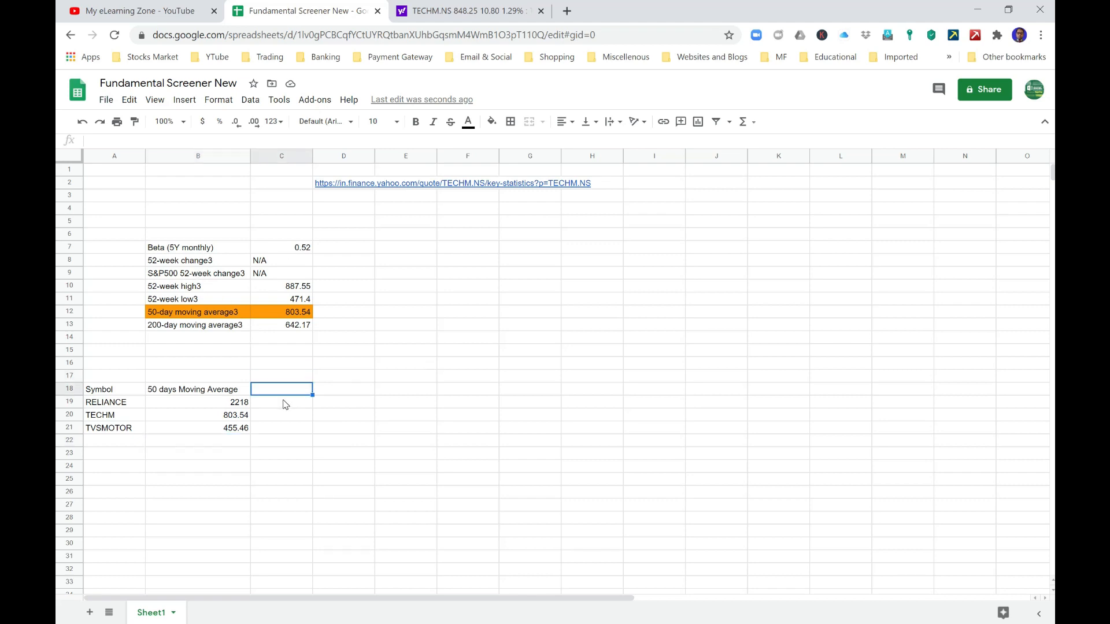
pyautogui.write('Beta (5y Month')
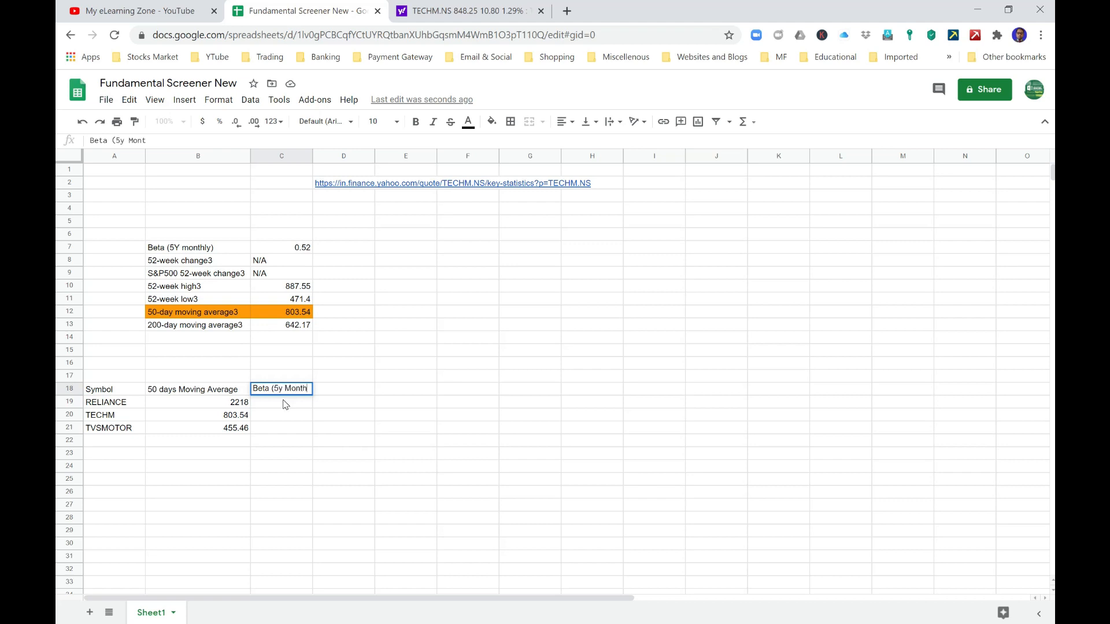
pyautogui.write('ly')
pyautogui.press('Return')
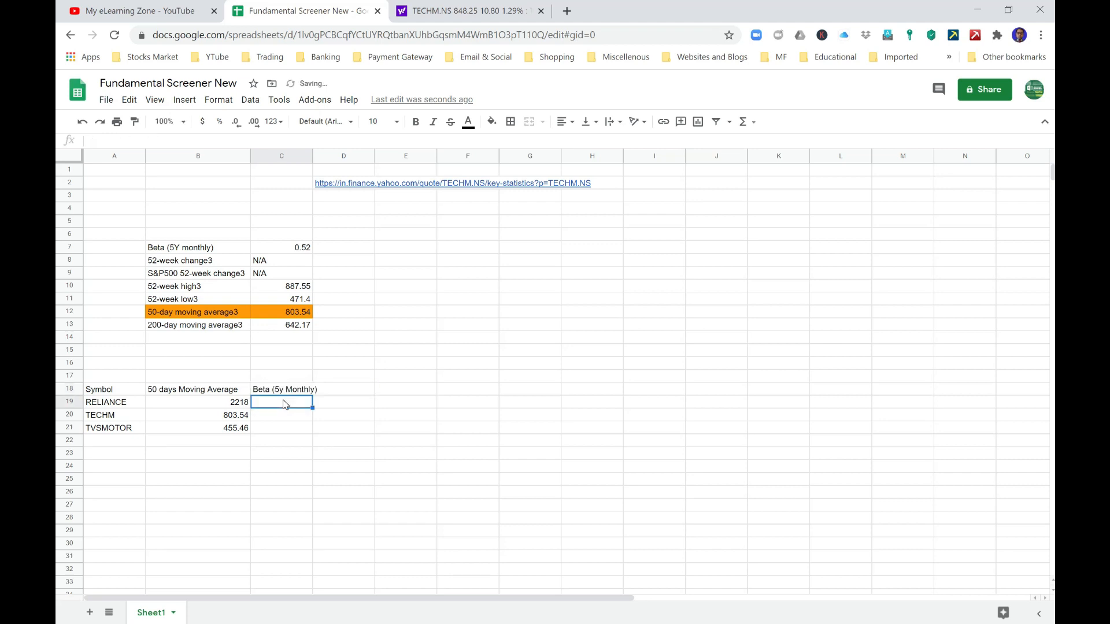
# Copy B19's full INDEX(IMPORTHTML) formula text from the formula bar
pyautogui.press('Left')
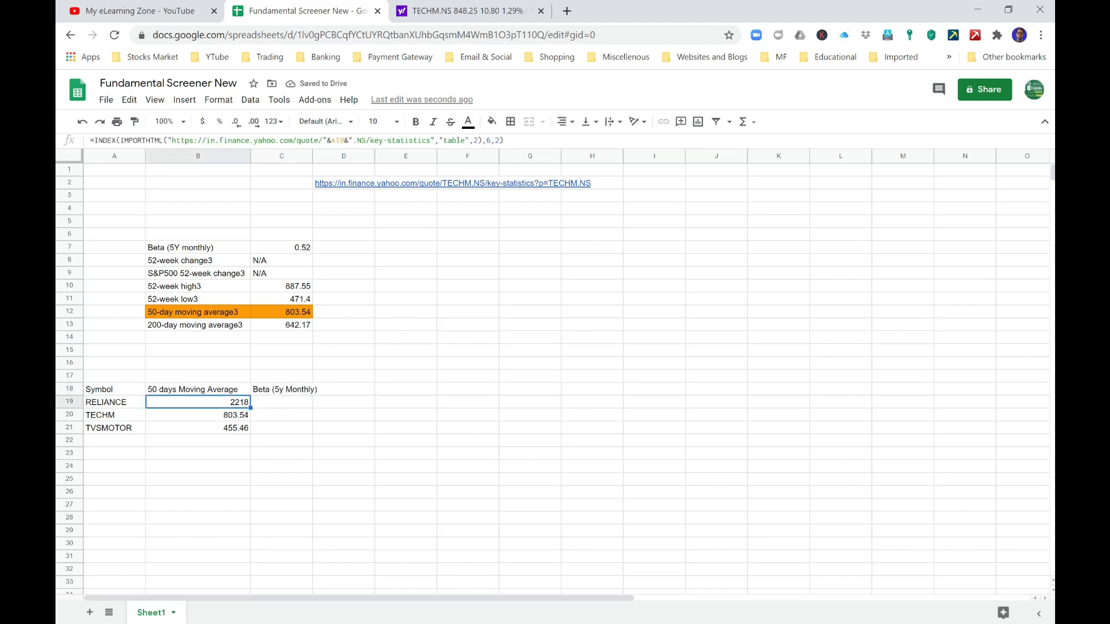
pyautogui.moveTo(509, 141); pyautogui.dragTo(62, 138)
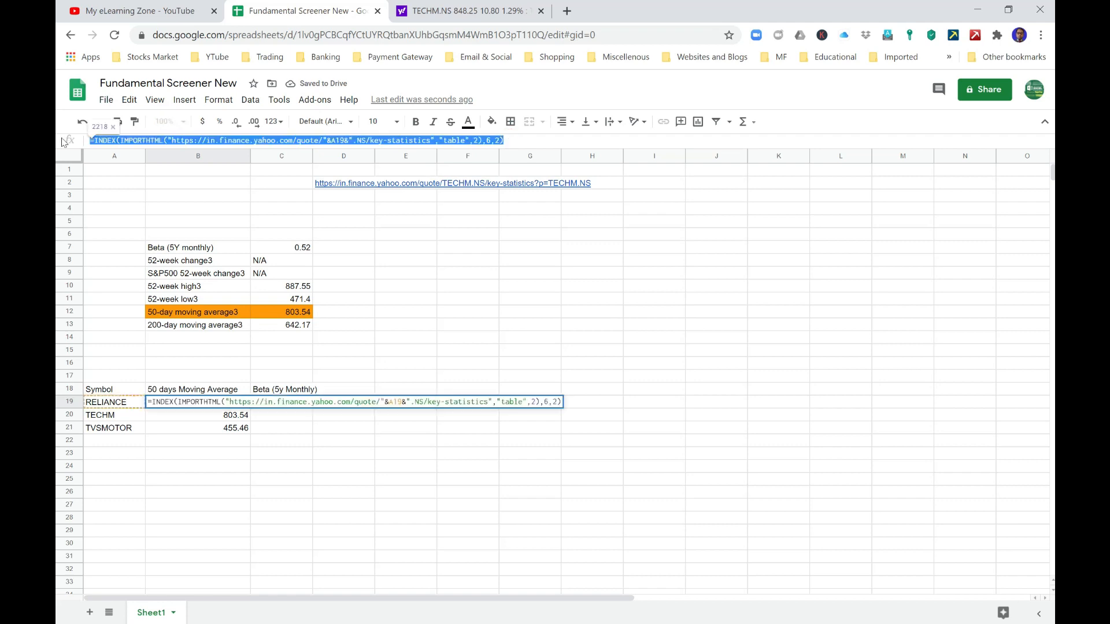
pyautogui.write('https://in.finance.yahoo.com/quote/TECHM.NS/key-statistics?p=TECHM.NS')
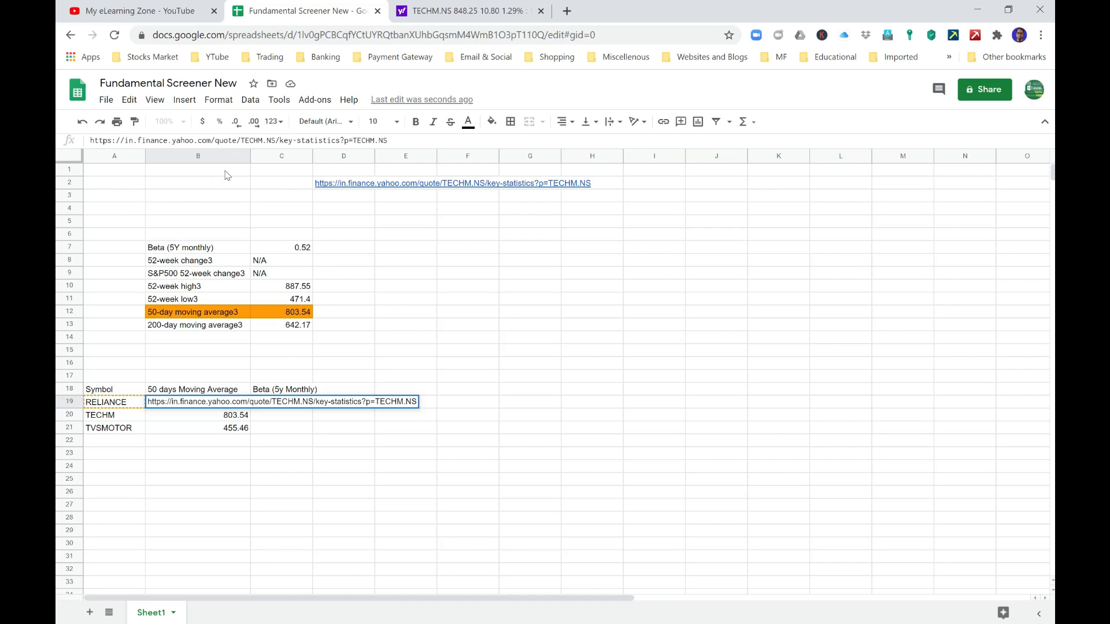
pyautogui.click(440, 328)
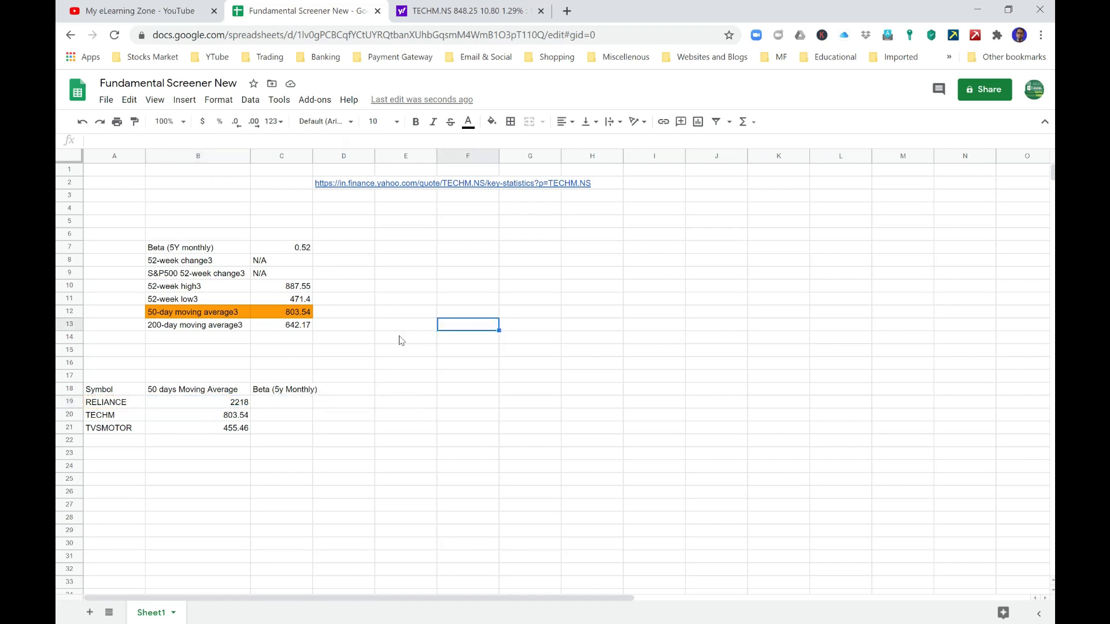
pyautogui.click(237, 405)
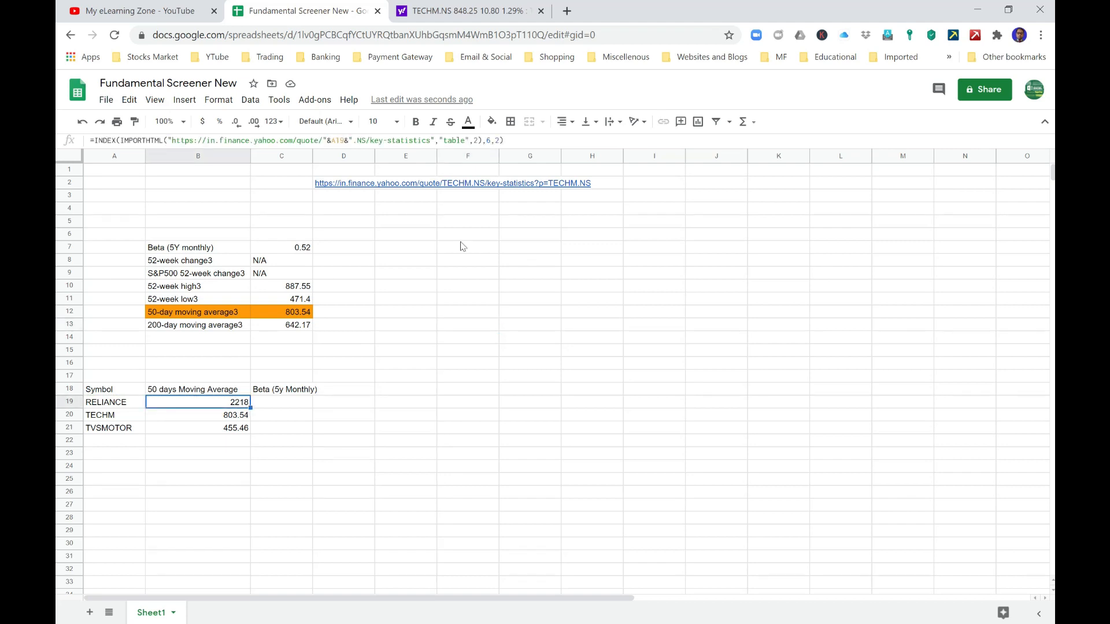
pyautogui.moveTo(517, 142); pyautogui.dragTo(77, 137)
pyautogui.hotkey('ctrl', 'c')
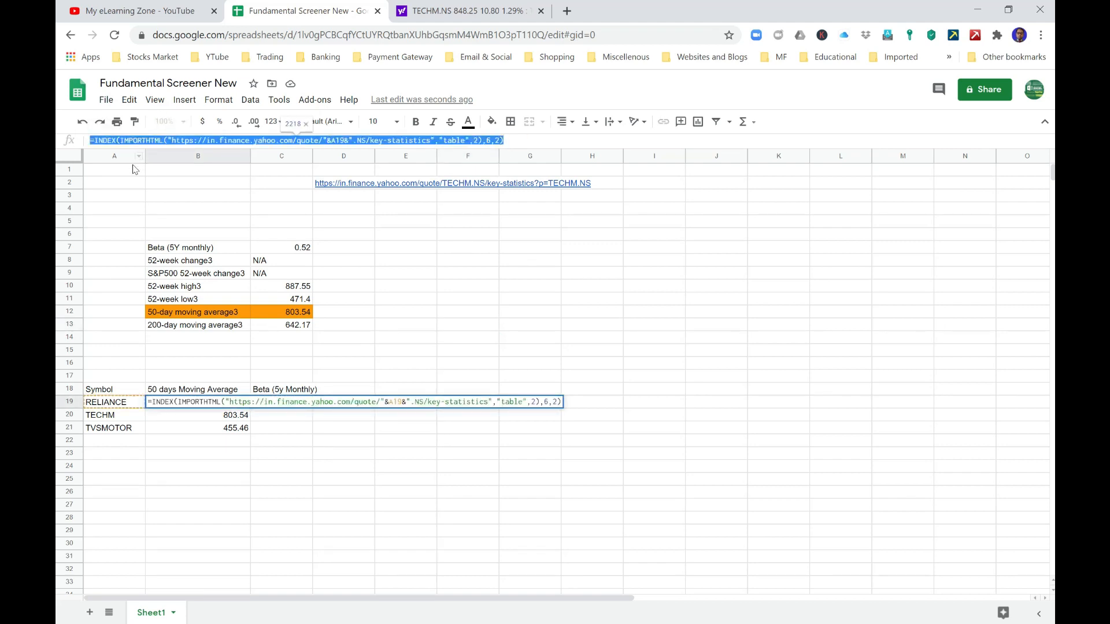
pyautogui.press('Escape')
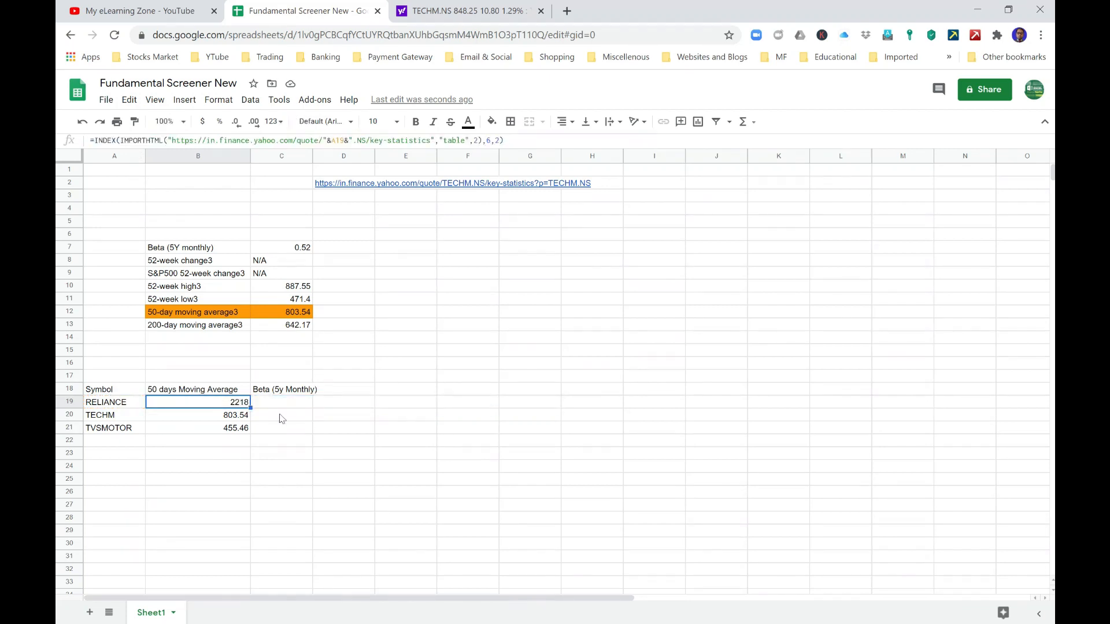
# Paste the formula into C19, which shows 2218, and compare with B7's formula
pyautogui.click(284, 407)
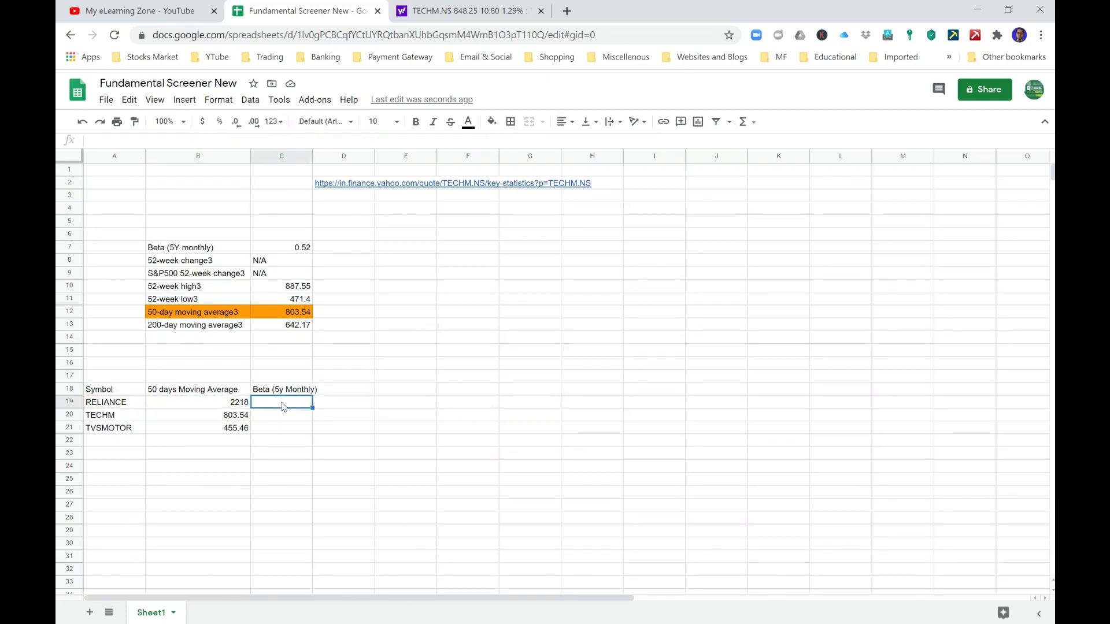
pyautogui.doubleClick(284, 407)
pyautogui.hotkey('ctrl', 'v')
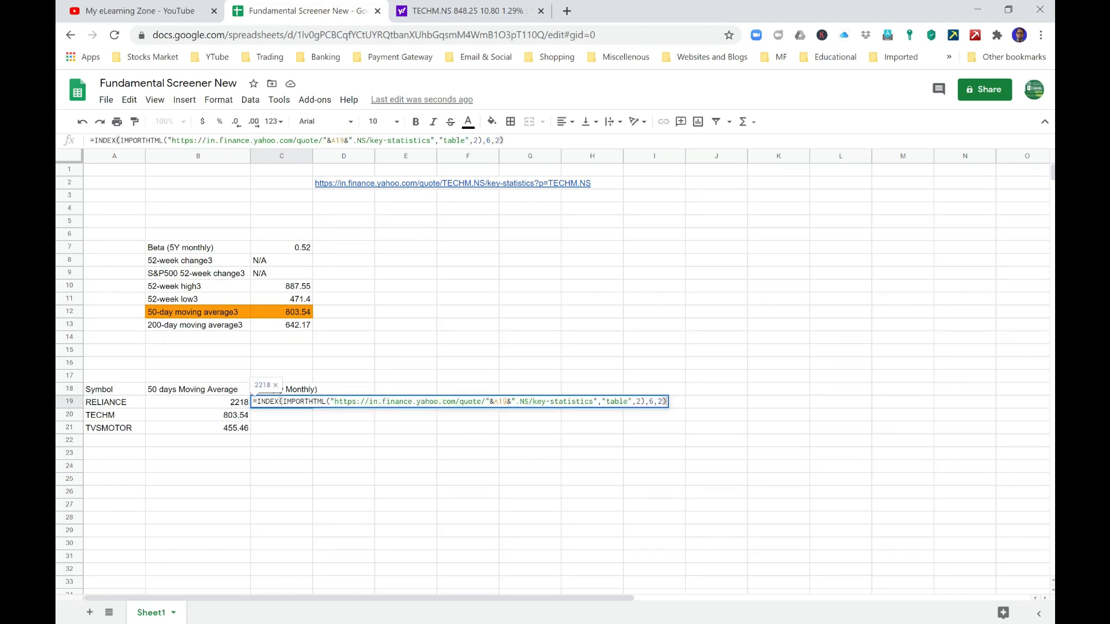
pyautogui.press('Return')
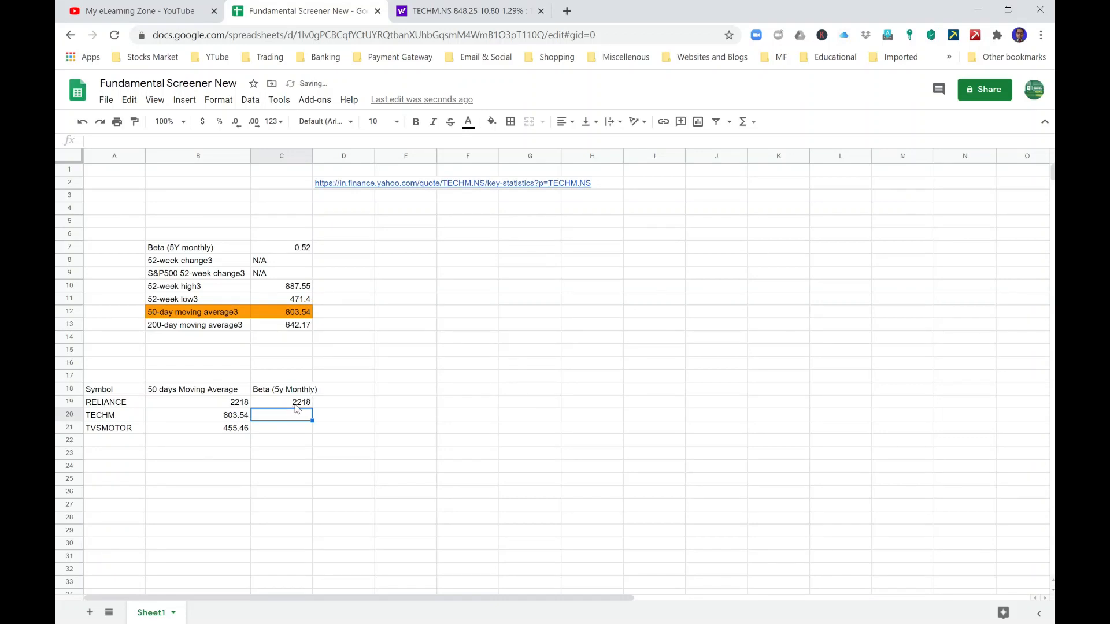
pyautogui.click(296, 405)
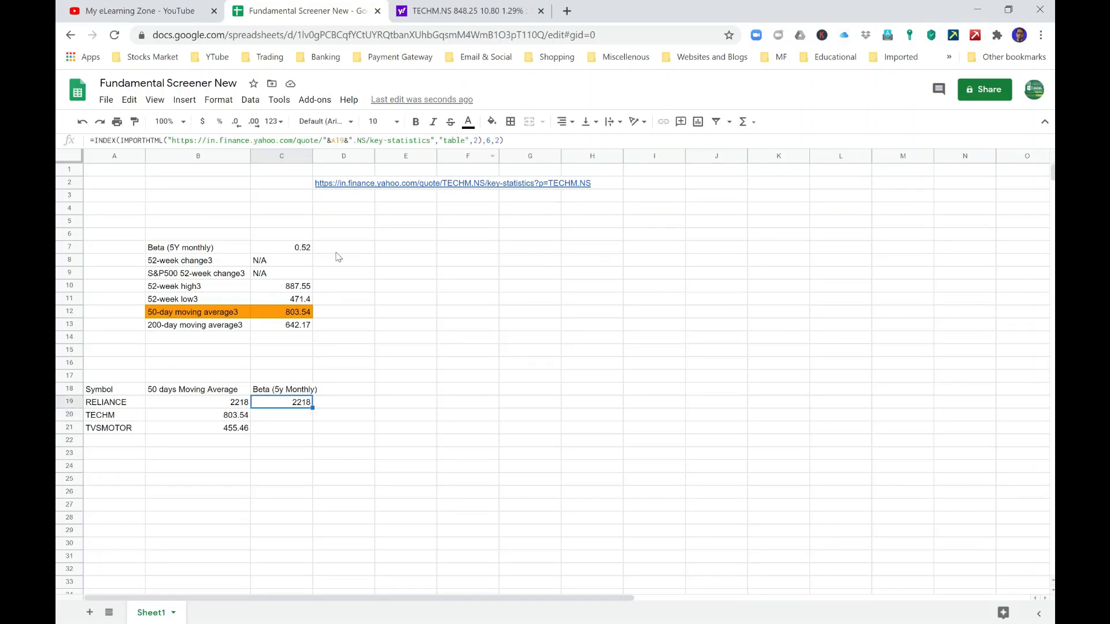
pyautogui.click(211, 247)
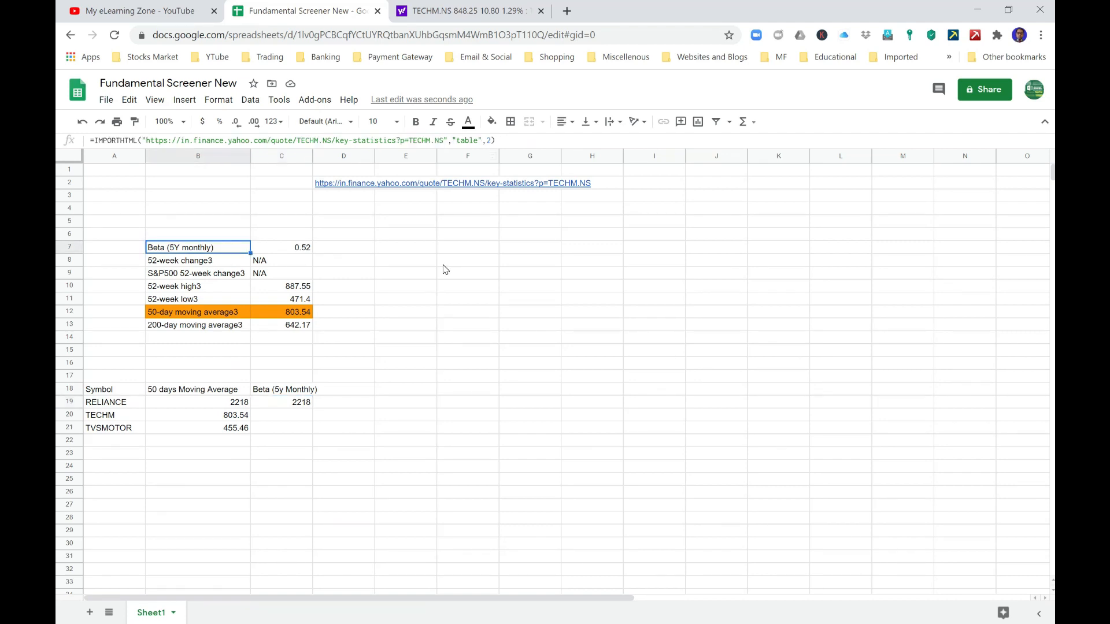
pyautogui.press('Up')
pyautogui.press('Down')
# Change C19's INDEX arguments from row 6, column 2 to row 1, column 1
pyautogui.click(297, 405)
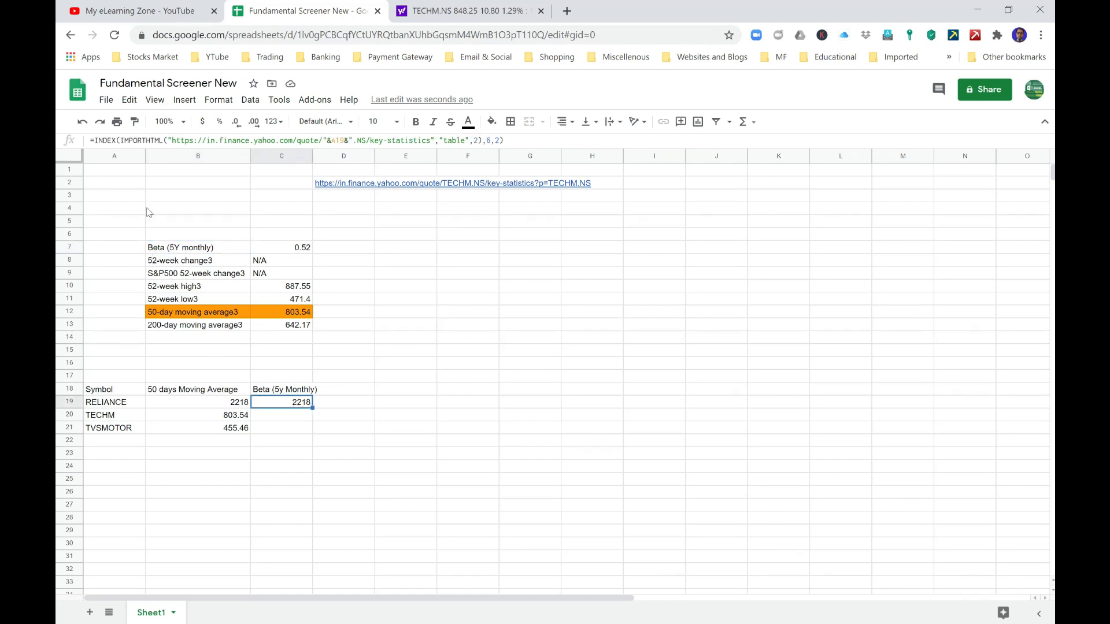
pyautogui.click(485, 140)
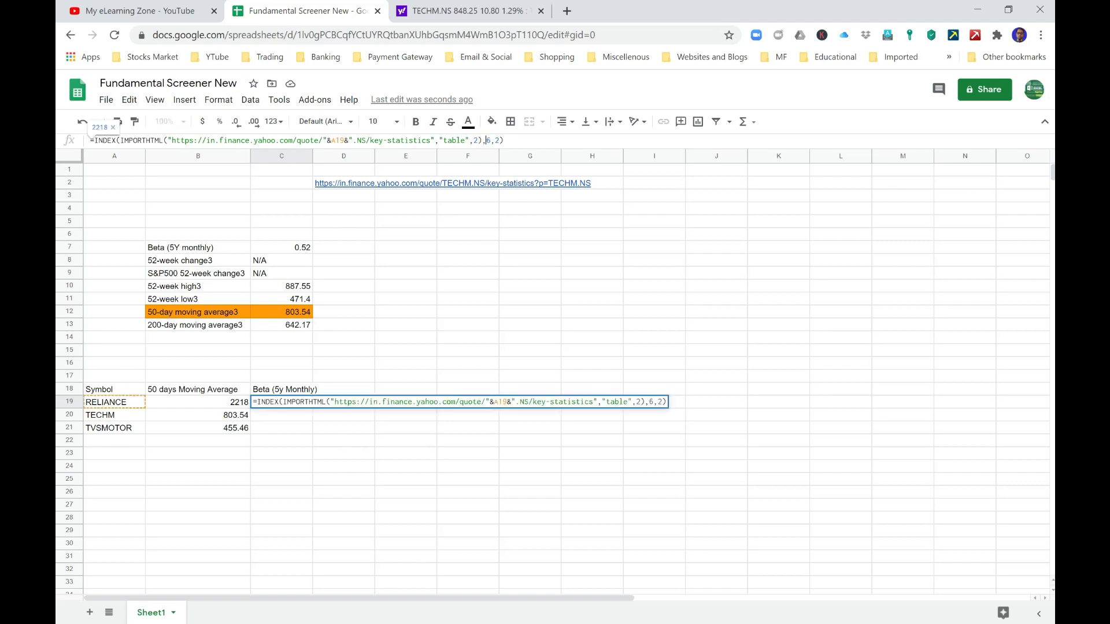
pyautogui.hotkey('shift', 'Right')
pyautogui.write('1')
pyautogui.press('Right')
pyautogui.hotkey('shift', 'Right')
pyautogui.write('1')
pyautogui.press('Return')
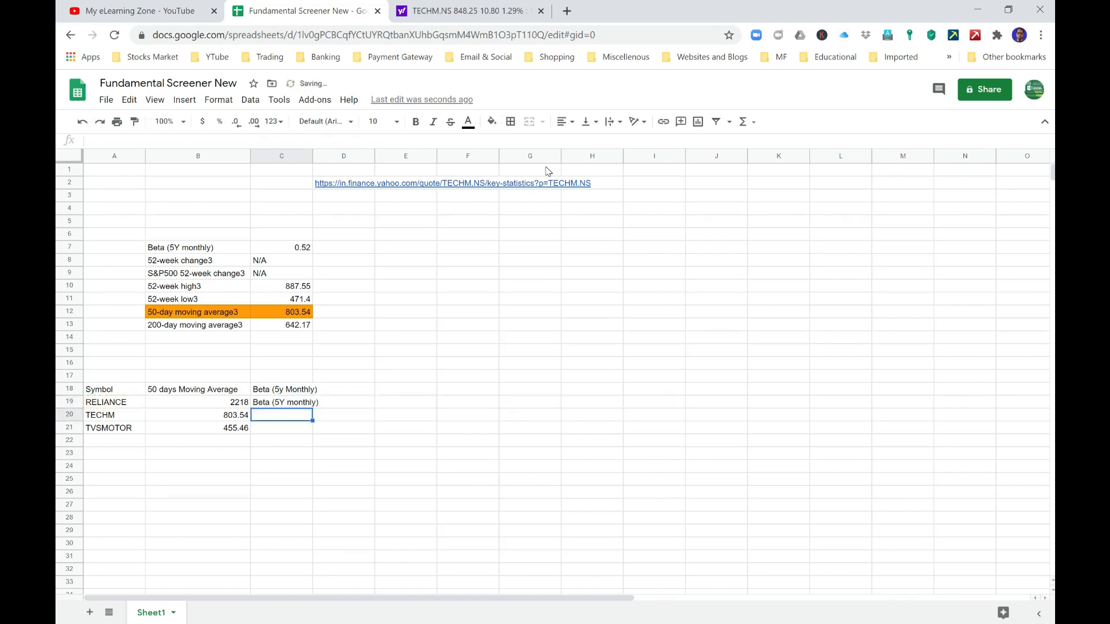
# Change C19's INDEX row to 2, which returns the 52-week change
pyautogui.press('Up')
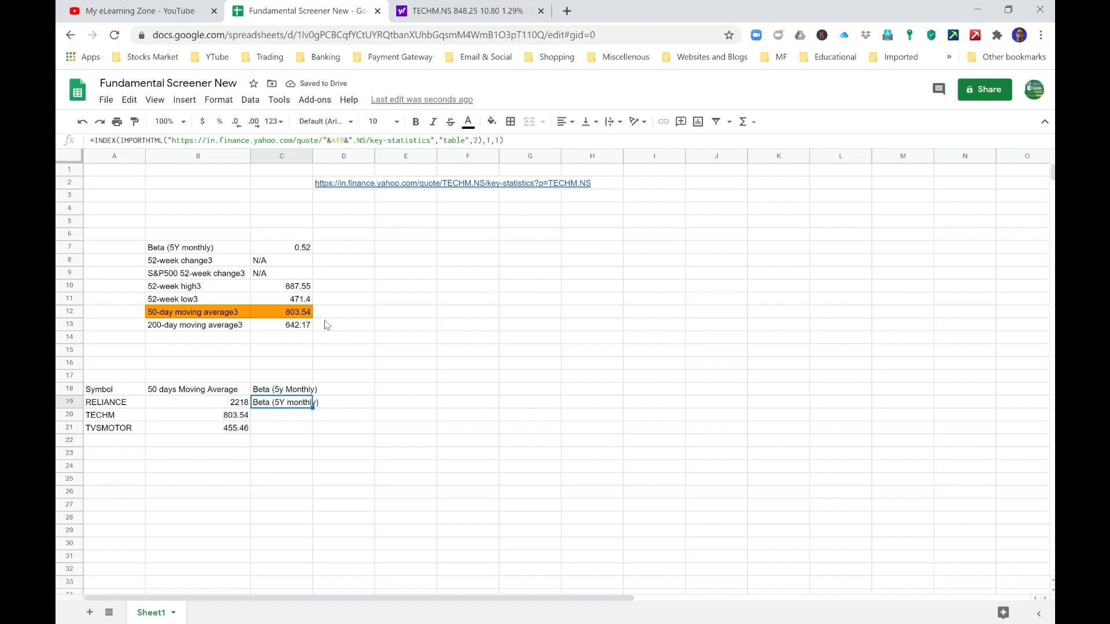
pyautogui.click(486, 140)
pyautogui.doubleClick(487, 141)
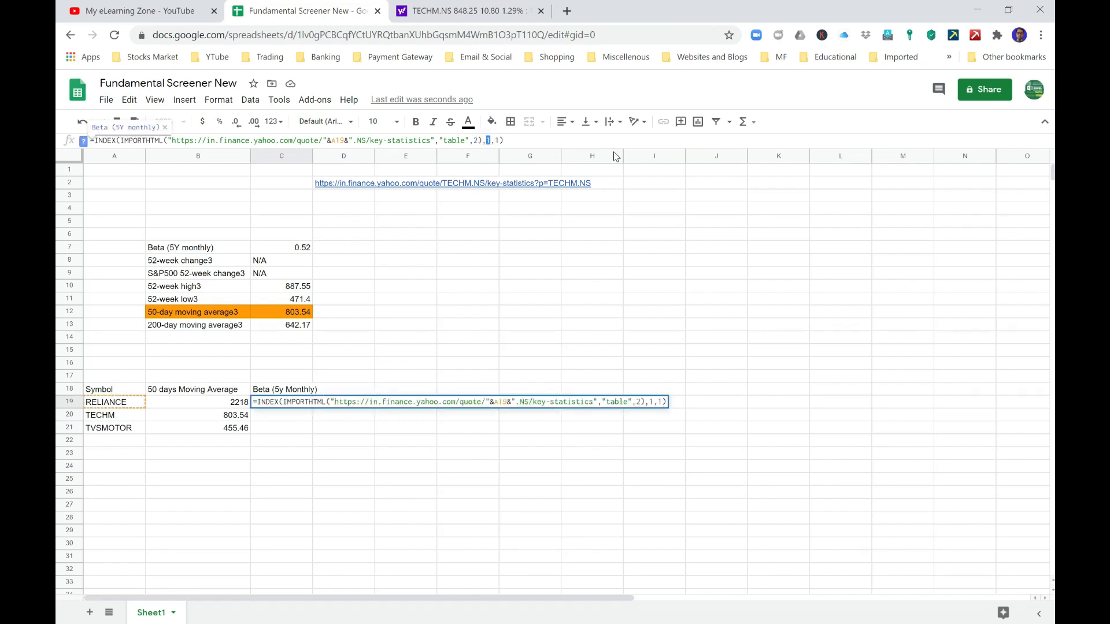
pyautogui.write('2')
pyautogui.press('Return')
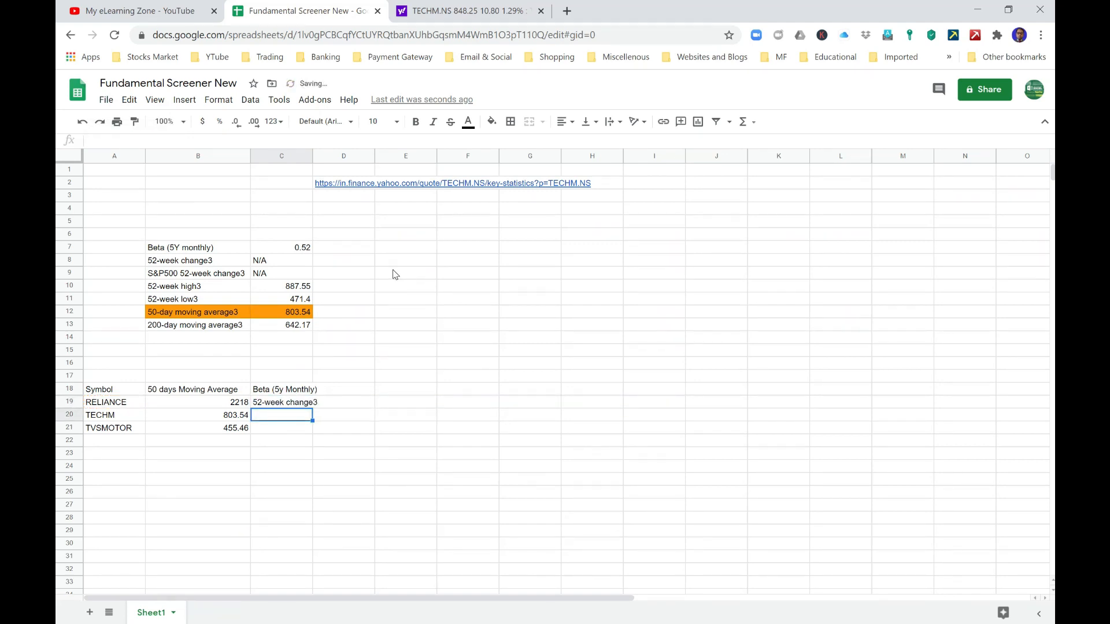
pyautogui.press('Up')
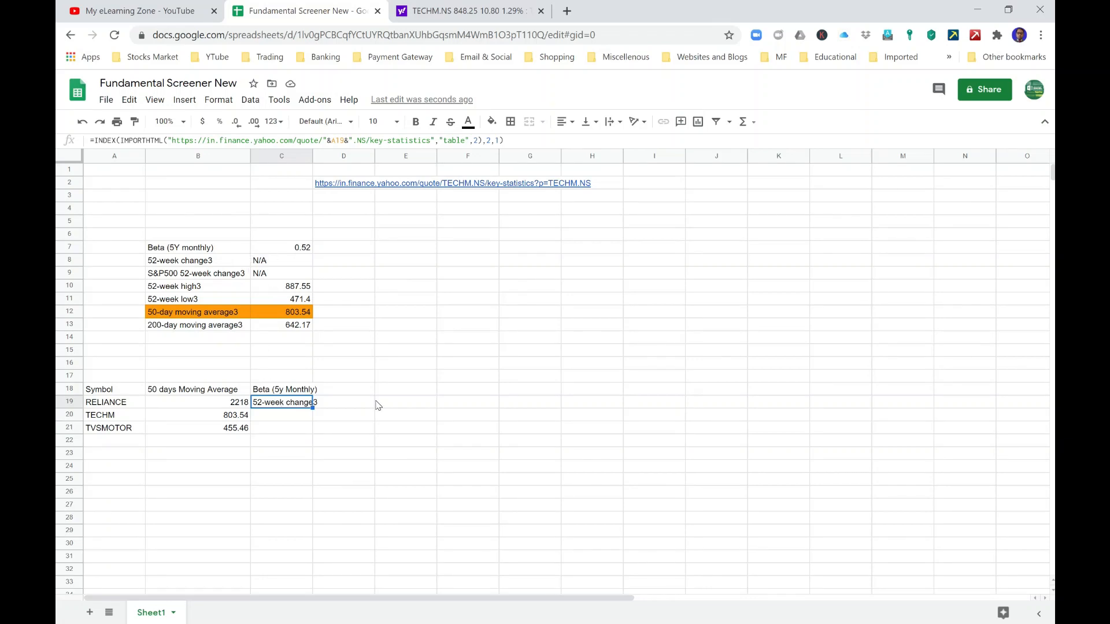
# Clear the trial formula from C19, restoring the accidentally deleted Beta (5y Monthly) header
pyautogui.press('Up')
pyautogui.press('Delete')
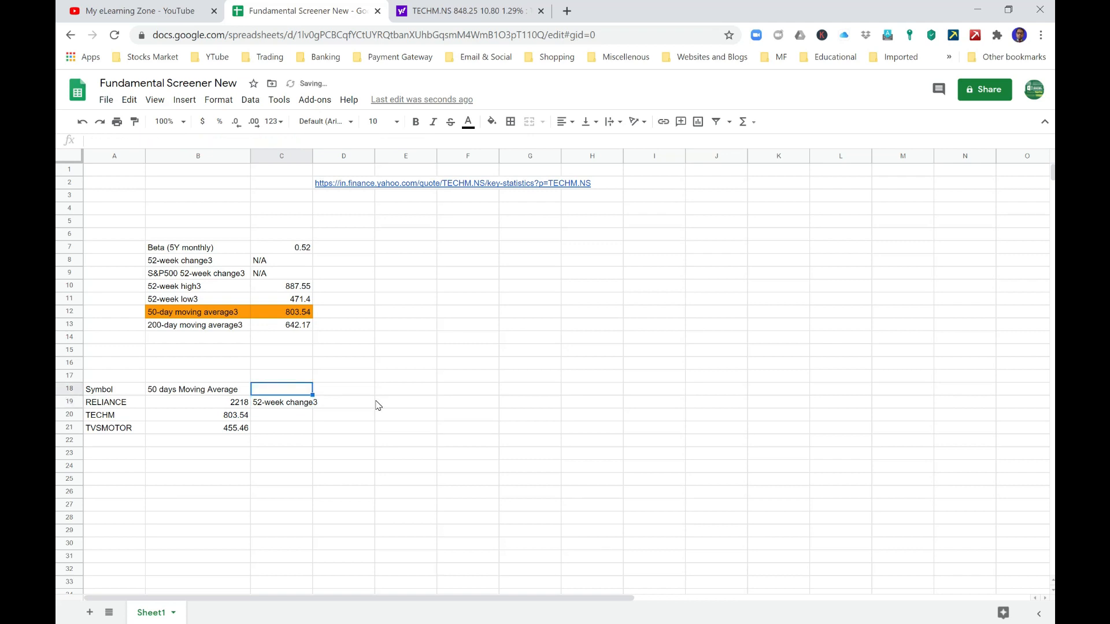
pyautogui.hotkey('ctrl', 'z')
pyautogui.press('Down')
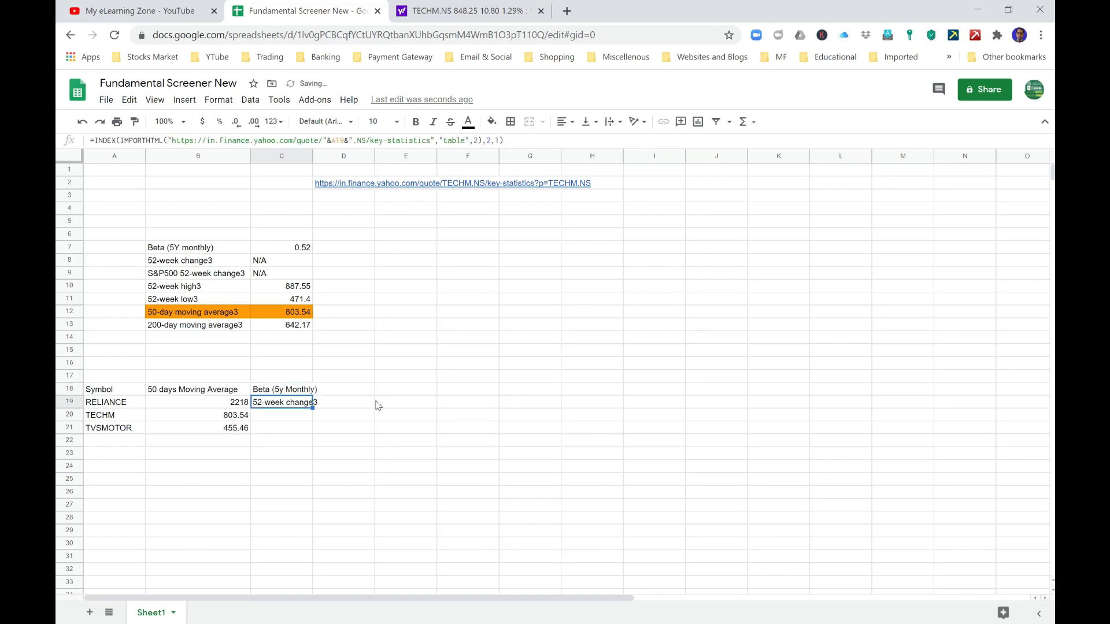
pyautogui.press('Delete')
pyautogui.press('Return')
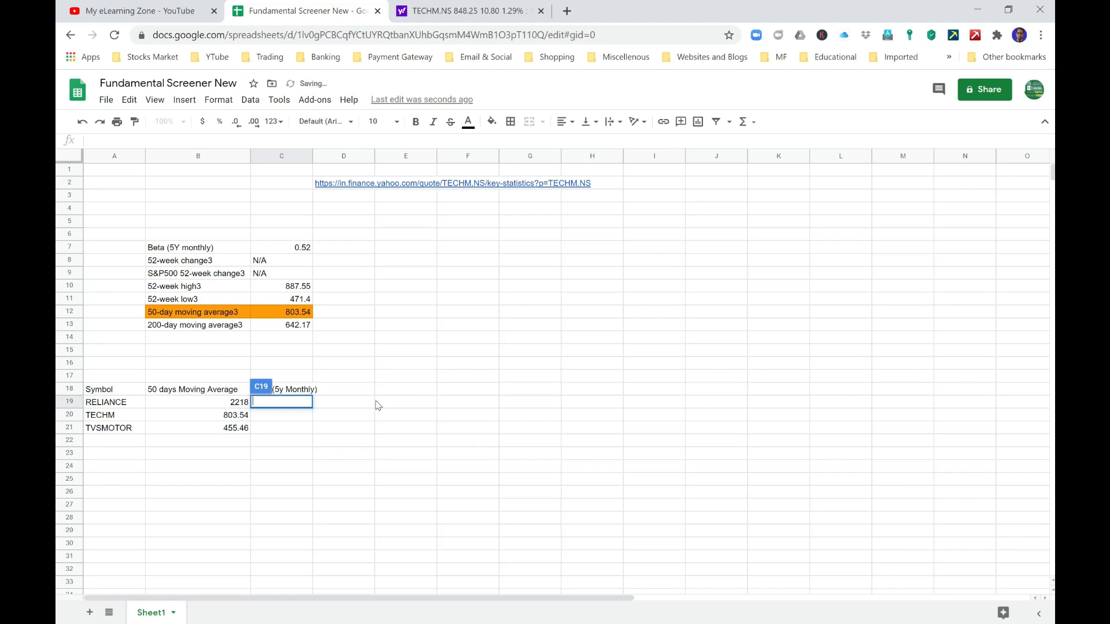
pyautogui.press('Return')
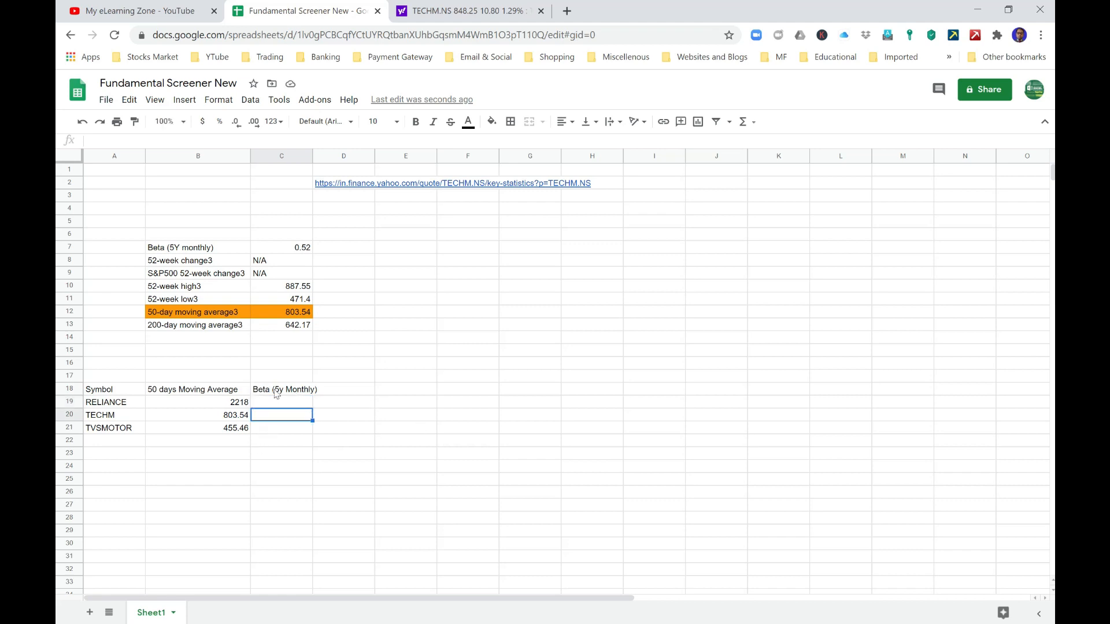
# Copy B19's INDEX(IMPORTHTML) formula text; a first paste attempt into C19 is abandoned
pyautogui.click(241, 404)
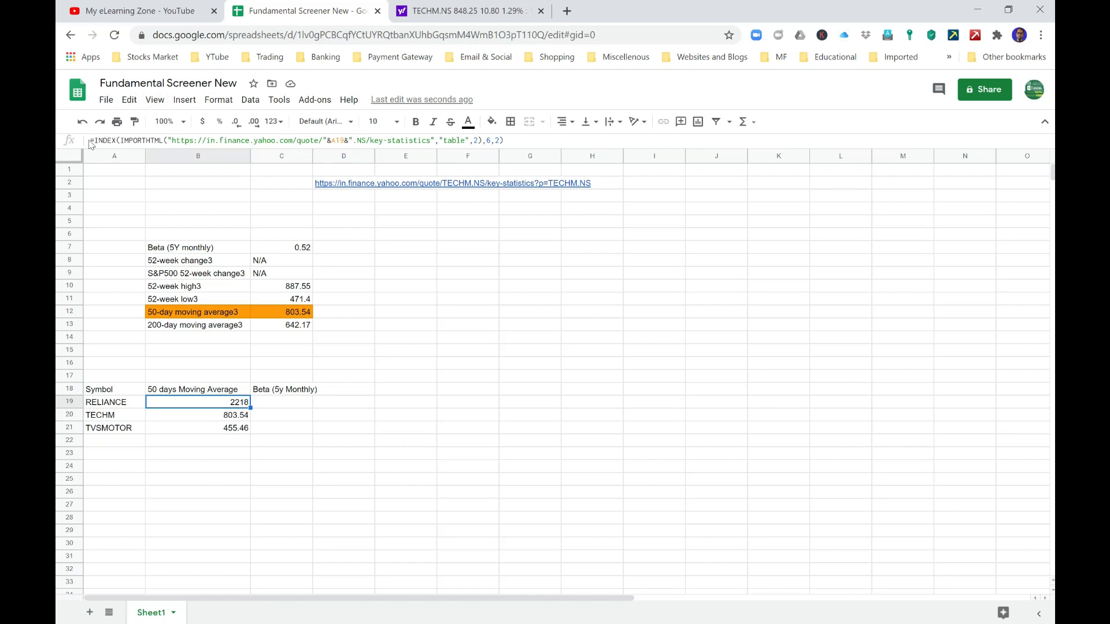
pyautogui.moveTo(89, 141); pyautogui.dragTo(518, 145)
pyautogui.hotkey('ctrl', 'c')
pyautogui.press('Escape')
pyautogui.click(272, 406)
pyautogui.press('Return')
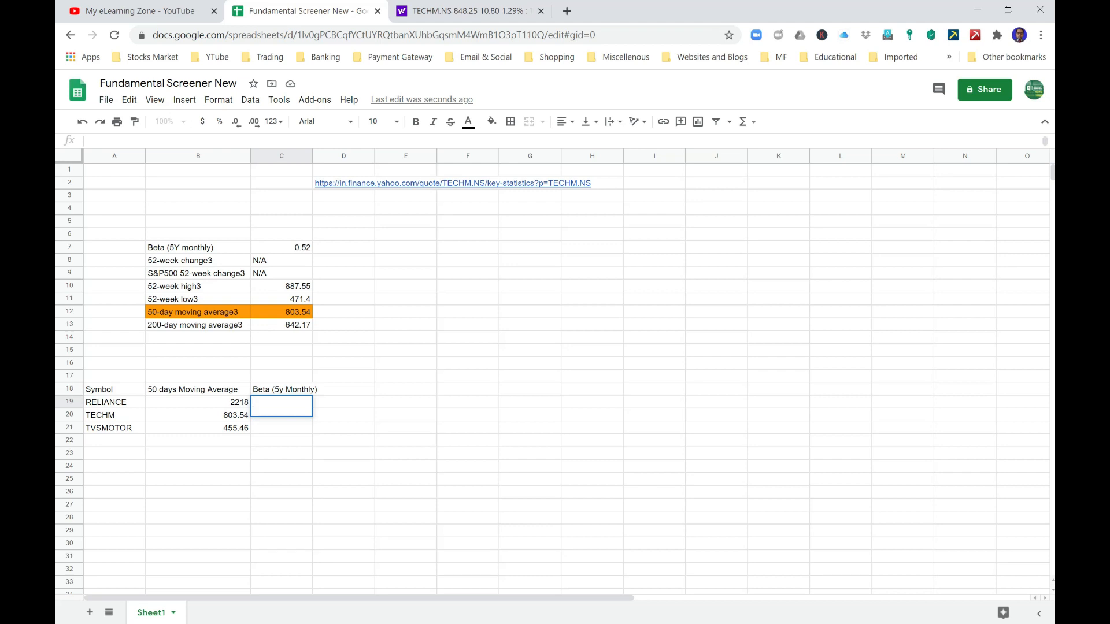
pyautogui.hotkey('alt', 'Return')
pyautogui.press('BackSpace')
pyautogui.press('Escape')
# Paste B19's formula into C19 so it also returns 2218
pyautogui.press('Left')
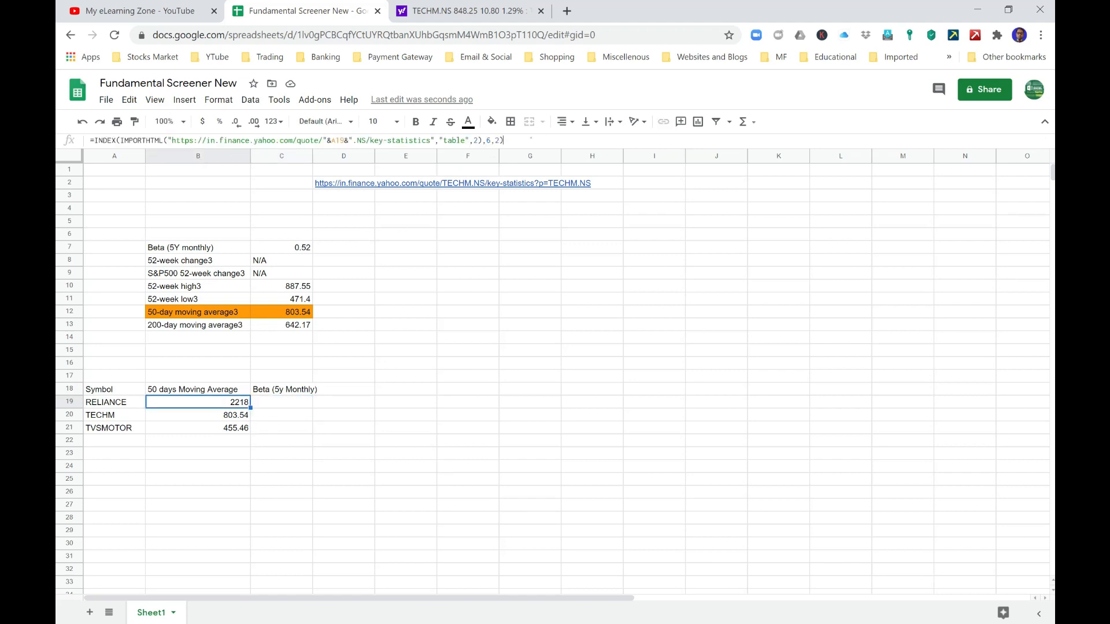
pyautogui.press('F2')
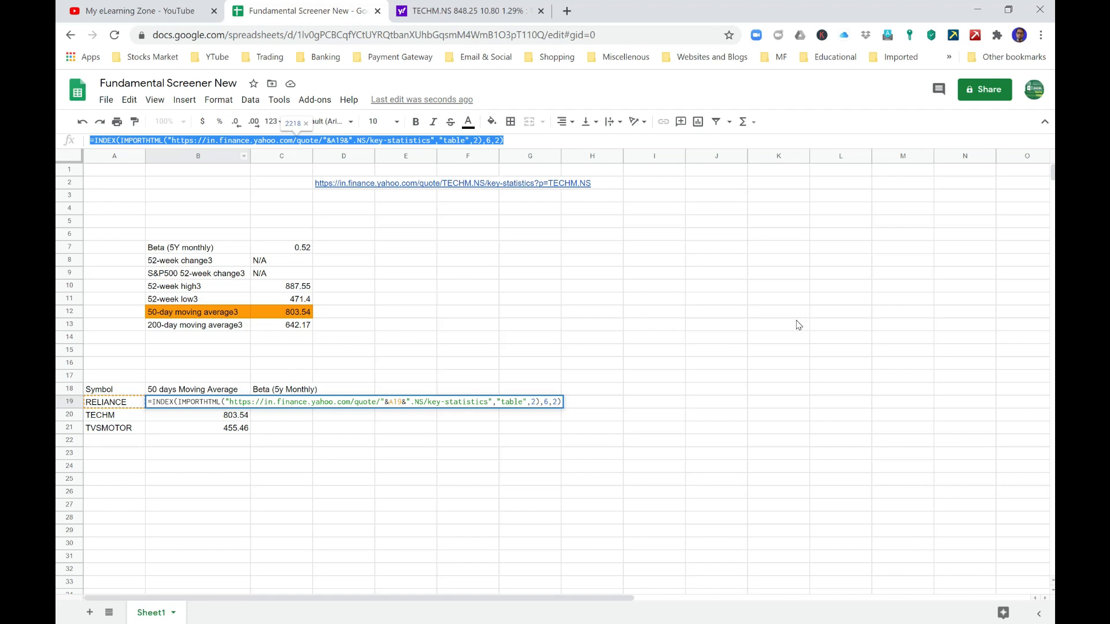
pyautogui.press('Escape')
pyautogui.click(293, 406)
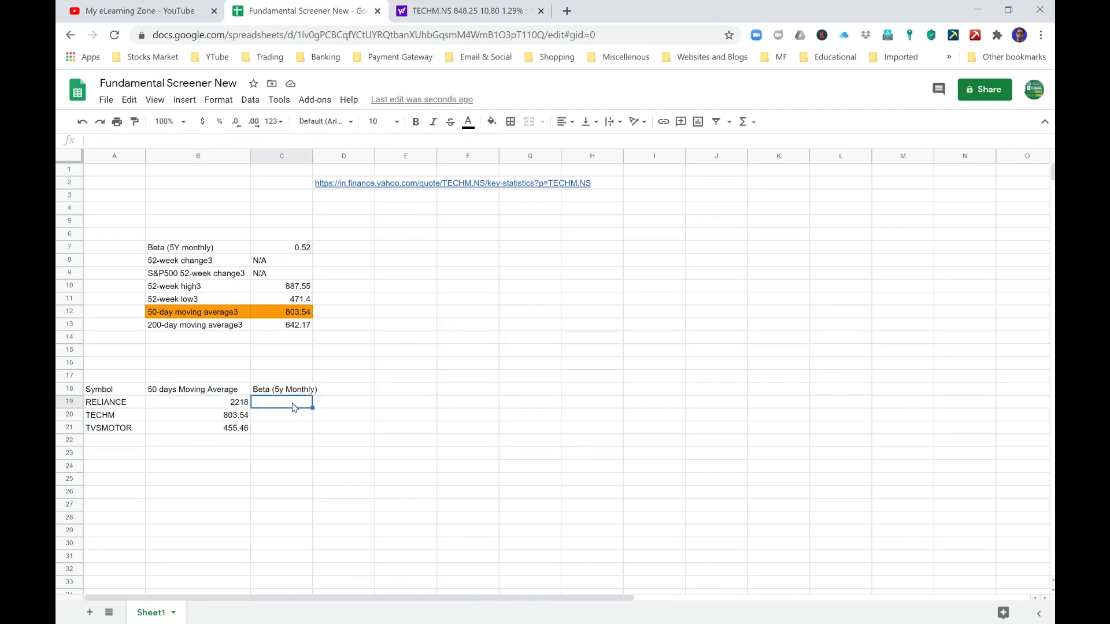
pyautogui.press('F2')
pyautogui.hotkey('ctrl', 'v')
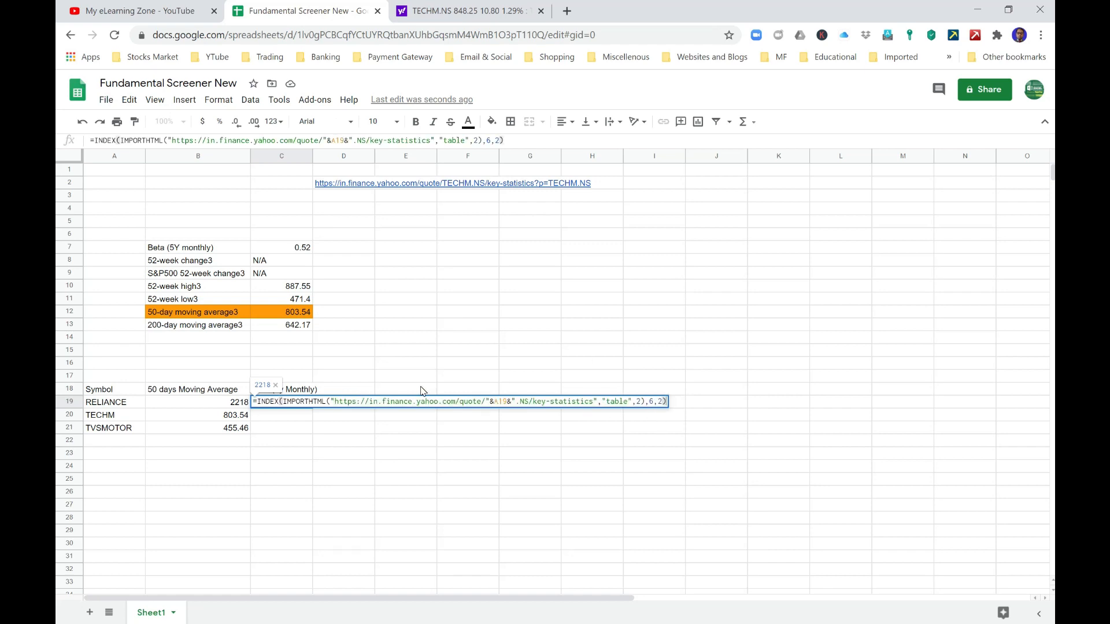
pyautogui.press('Return')
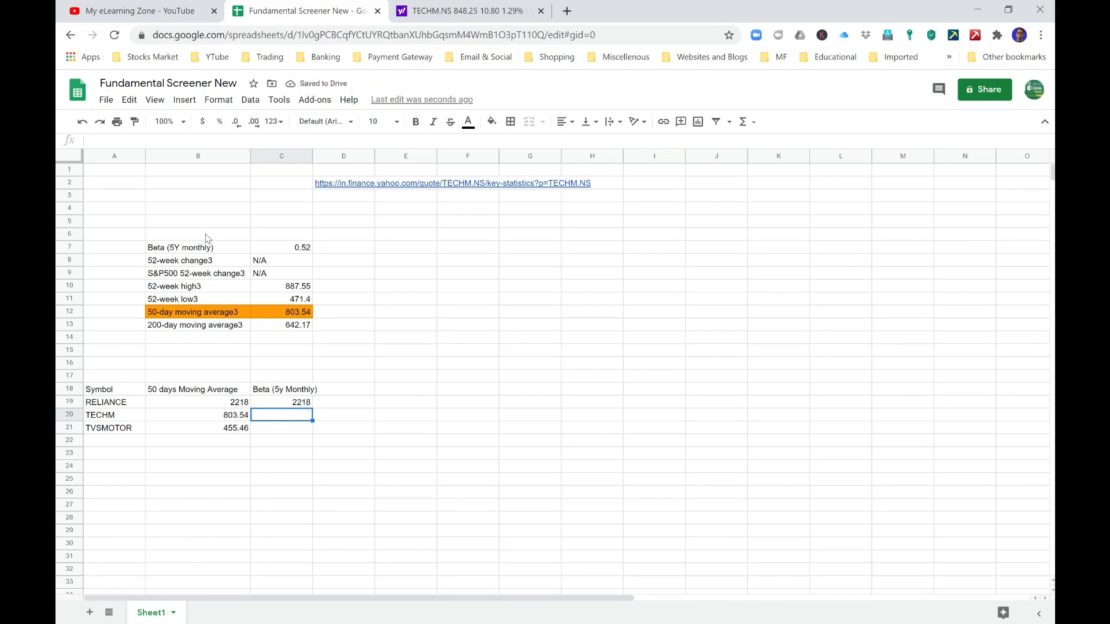
pyautogui.press('Up')
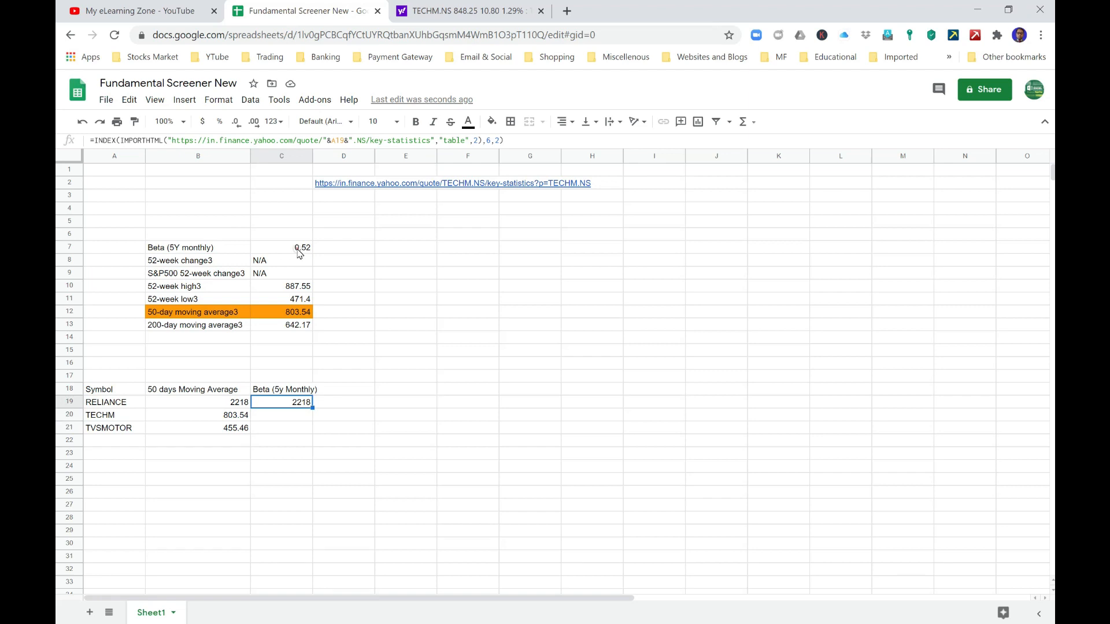
pyautogui.click(298, 250)
pyautogui.click(203, 249)
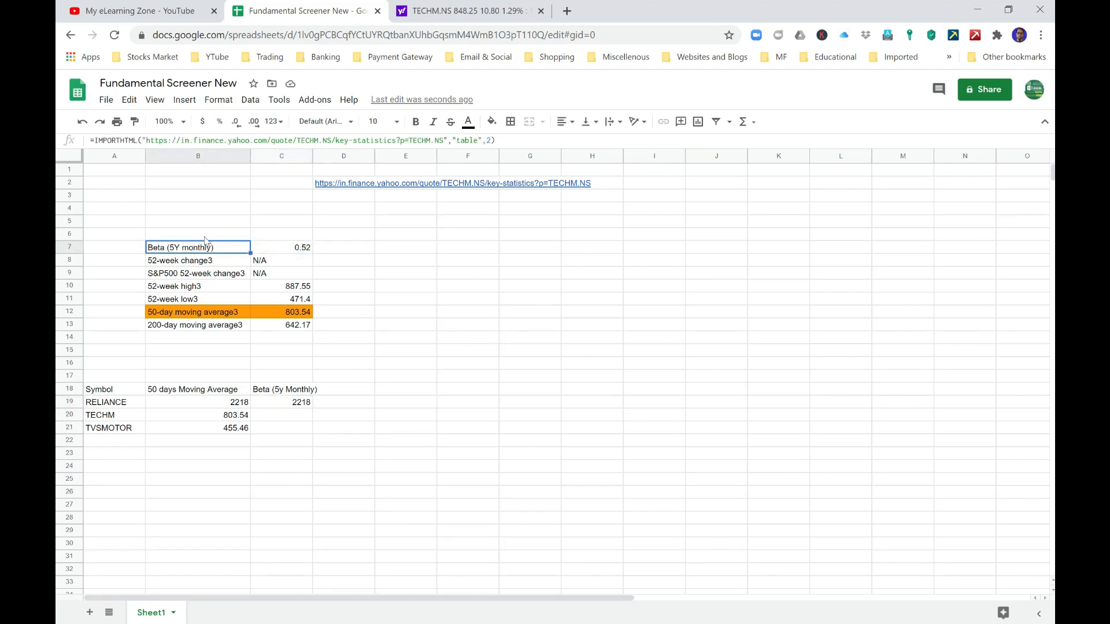
pyautogui.click(205, 232)
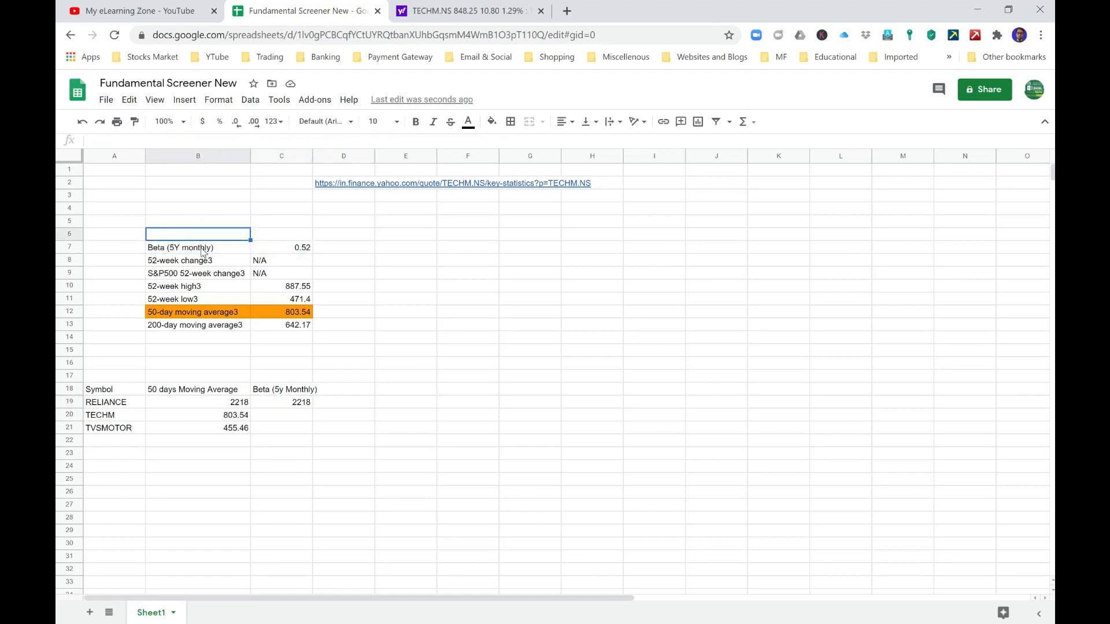
pyautogui.click(203, 251)
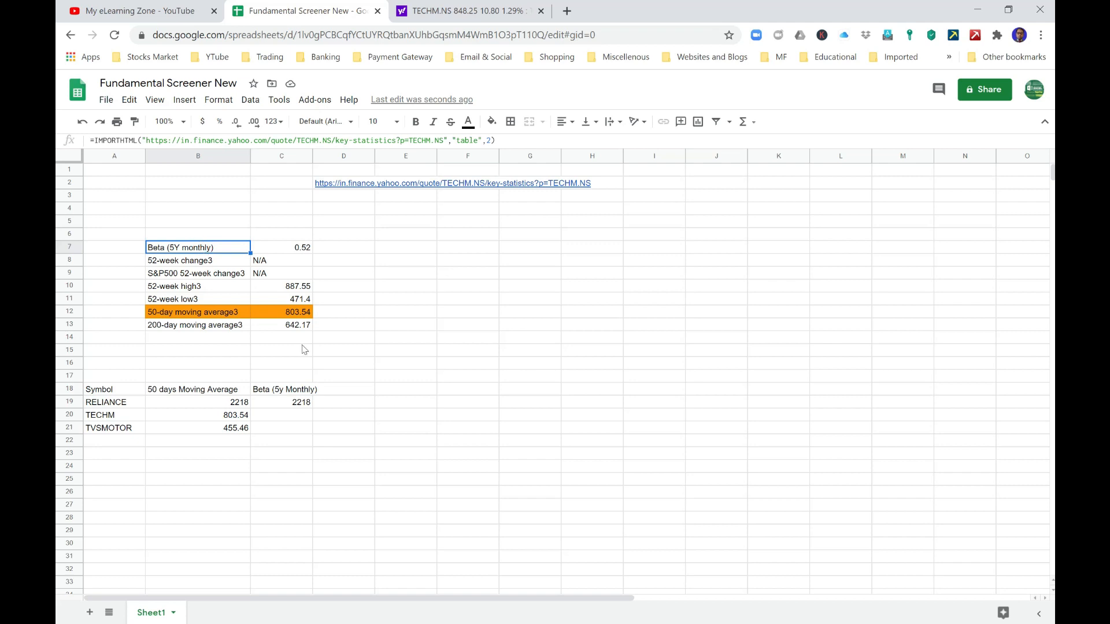
pyautogui.click(281, 401)
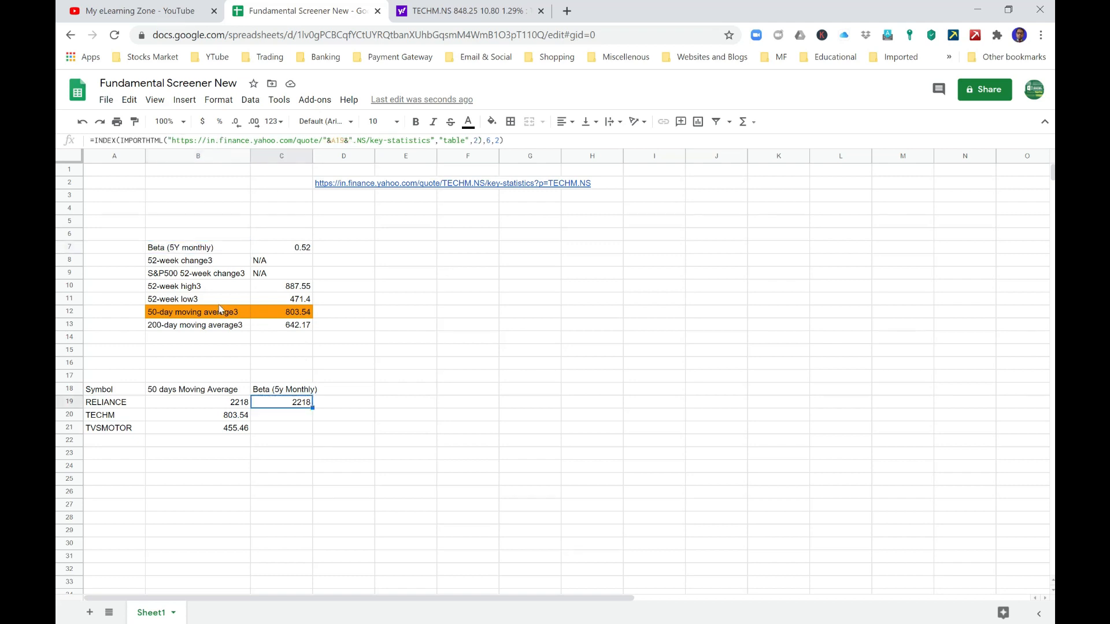
pyautogui.click(204, 248)
pyautogui.press('Down')
pyautogui.press('Down')
pyautogui.press('Down')
pyautogui.press('Down')
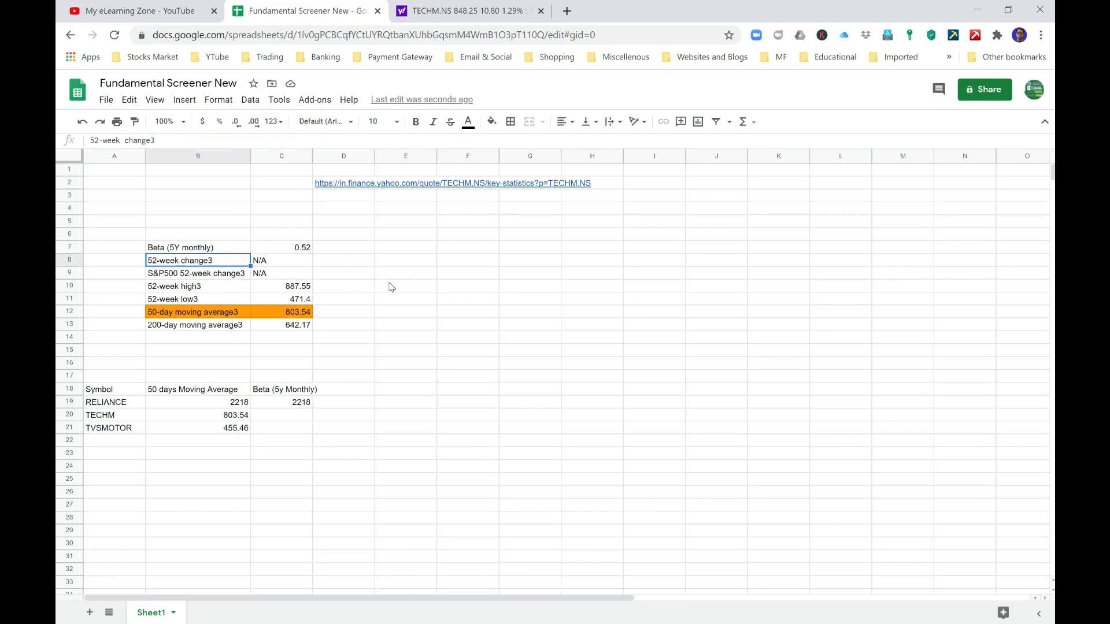
pyautogui.press('Down')
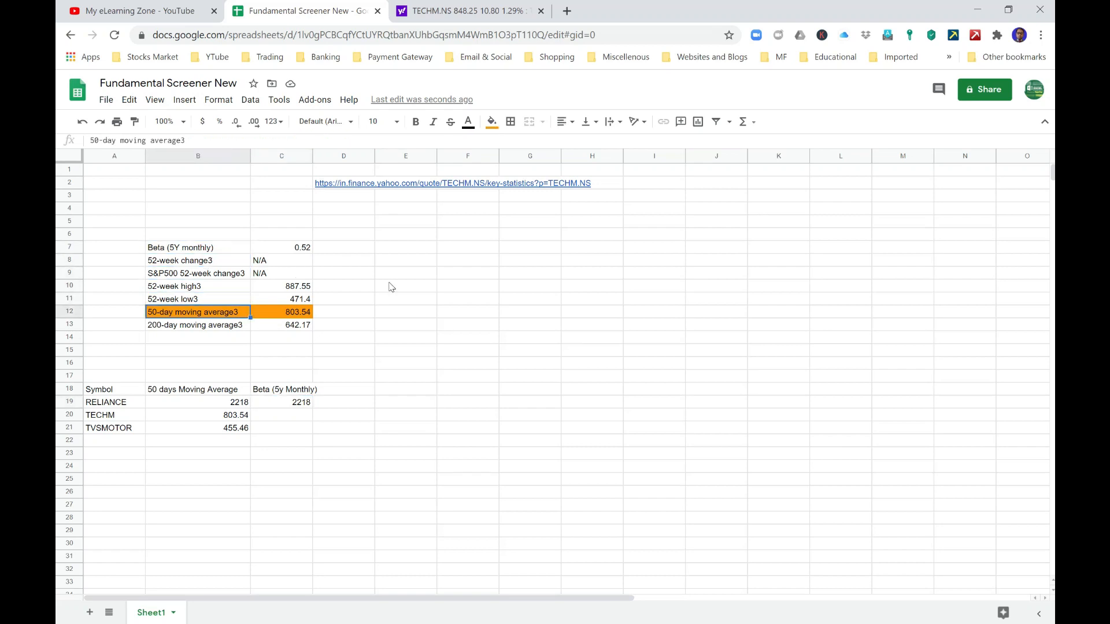
pyautogui.press('Up')
pyautogui.press('Up')
pyautogui.press('Up')
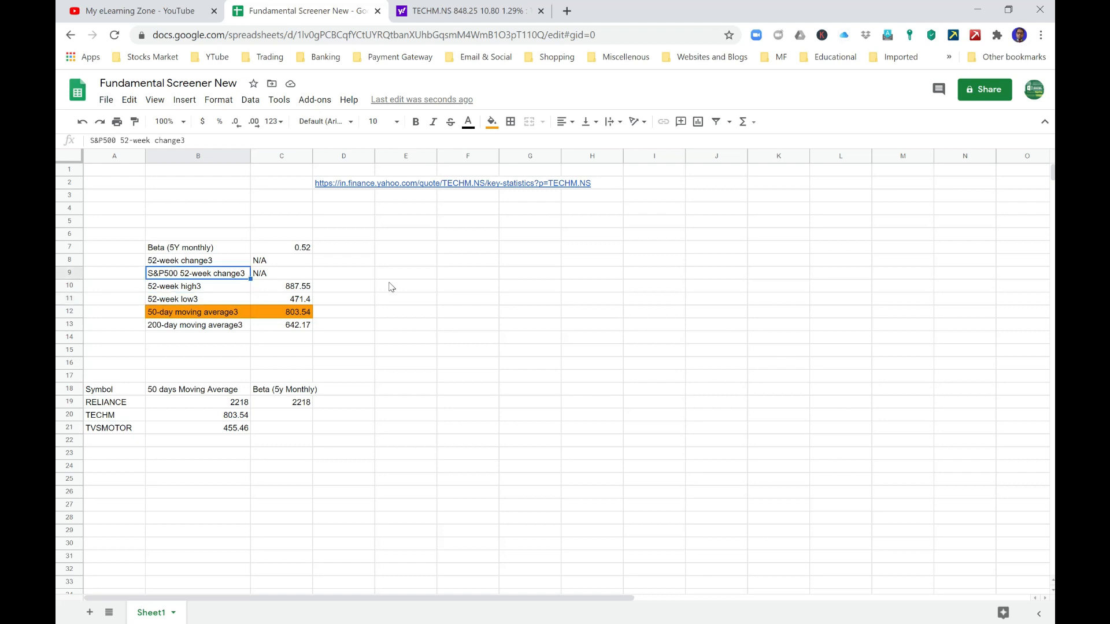
pyautogui.press('Up')
pyautogui.press('Up')
pyautogui.press('Up')
pyautogui.press('Down')
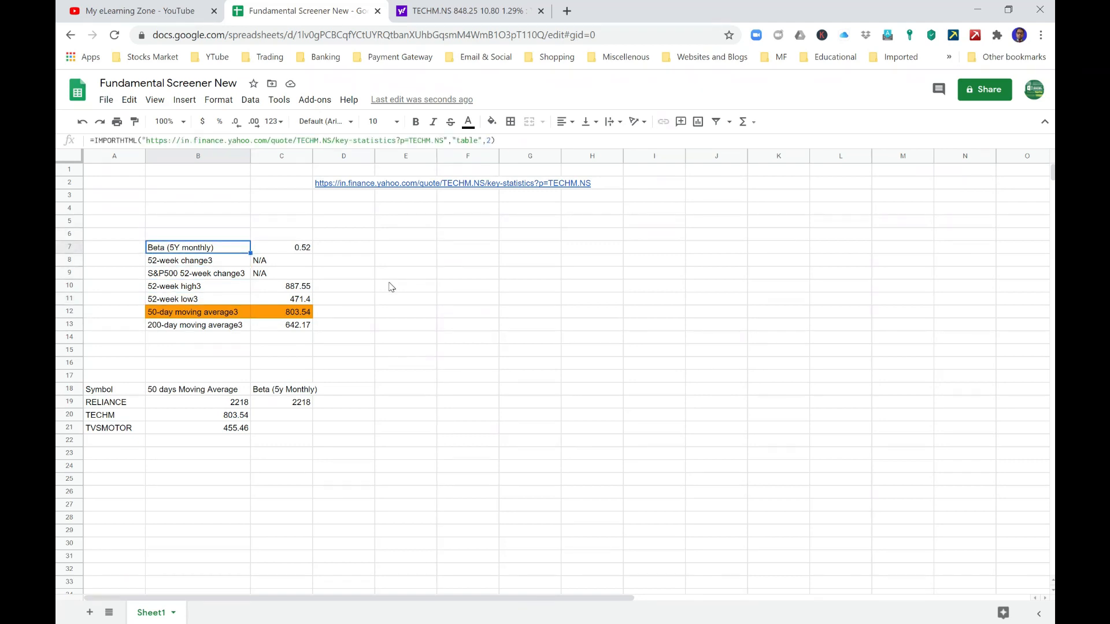
pyautogui.press('Right')
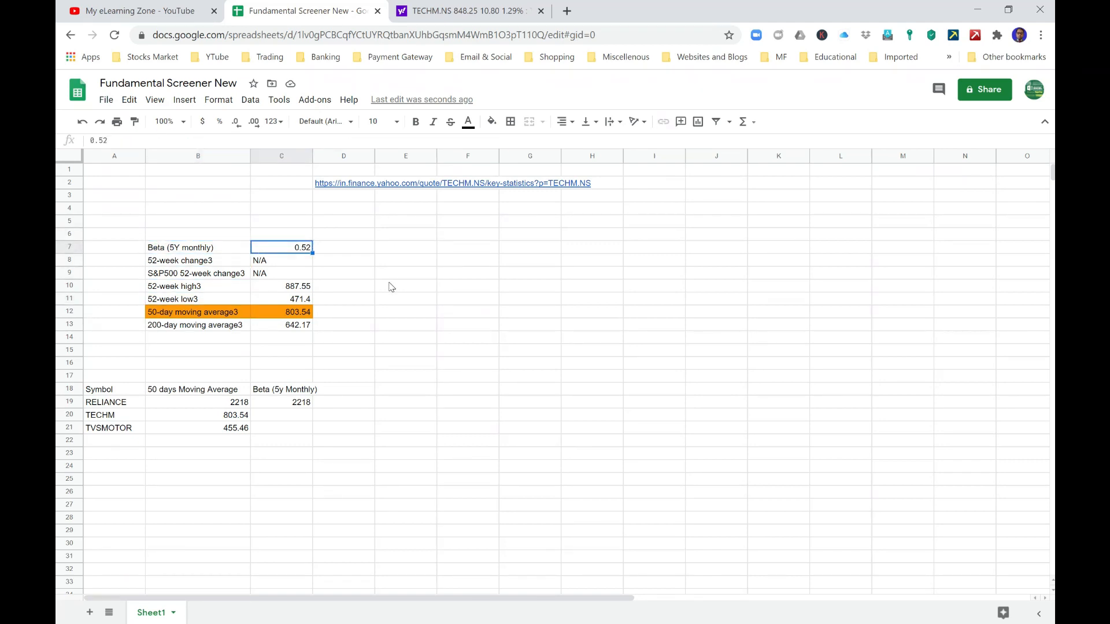
pyautogui.click(273, 405)
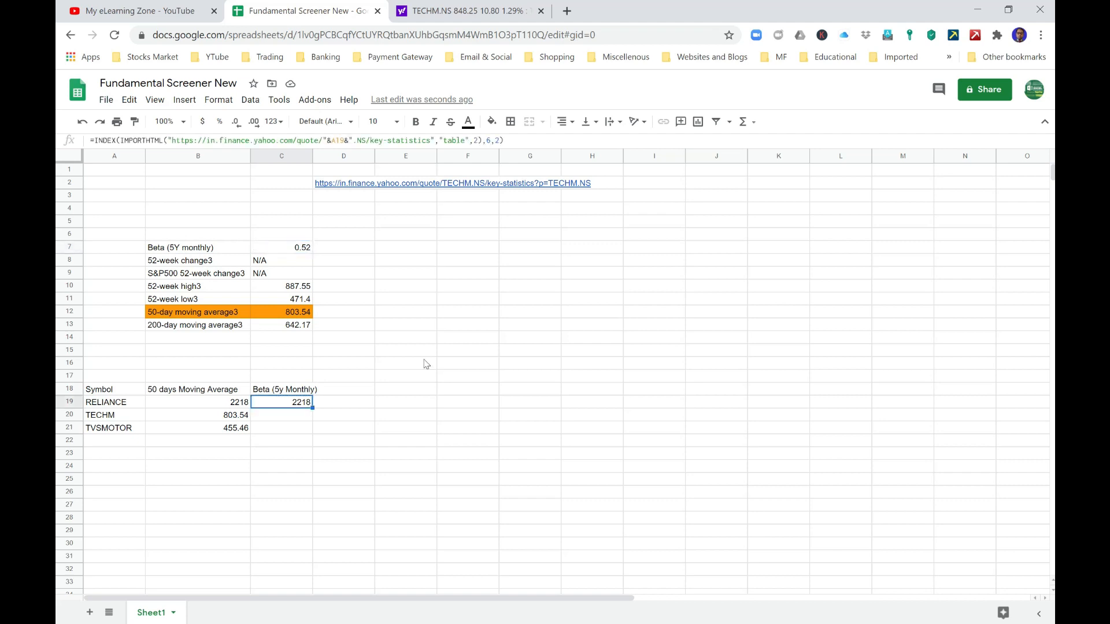
# Change C19's INDEX row from 6 to 1 so RELIANCE beta shows 1.06
pyautogui.click(491, 140)
pyautogui.press('BackSpace')
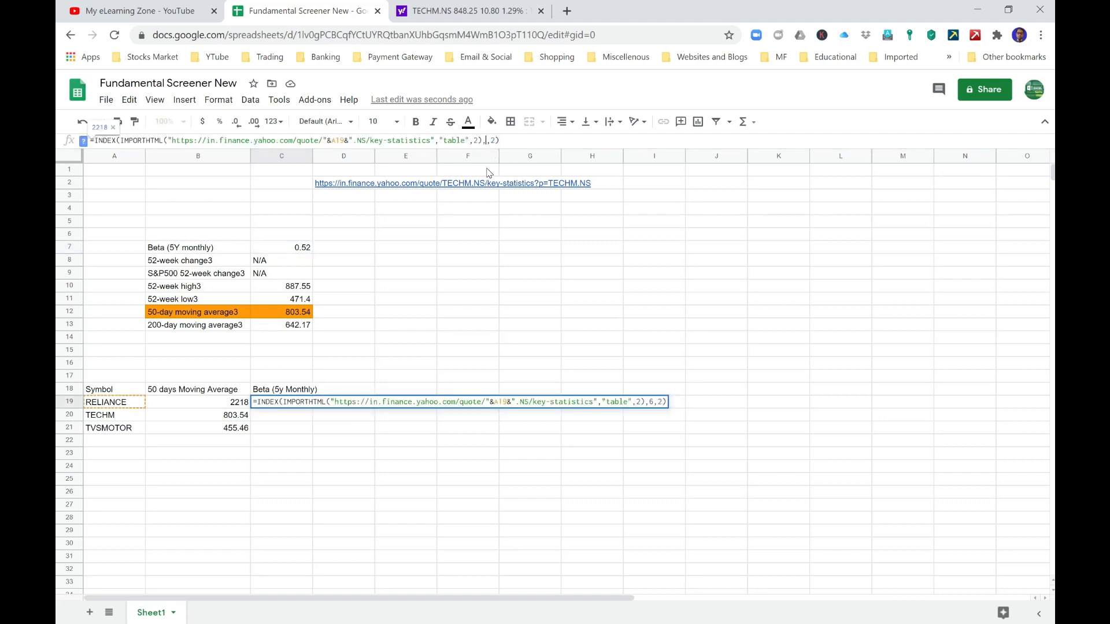
pyautogui.write('1')
pyautogui.press('BackSpace')
pyautogui.write('1')
pyautogui.press('Return')
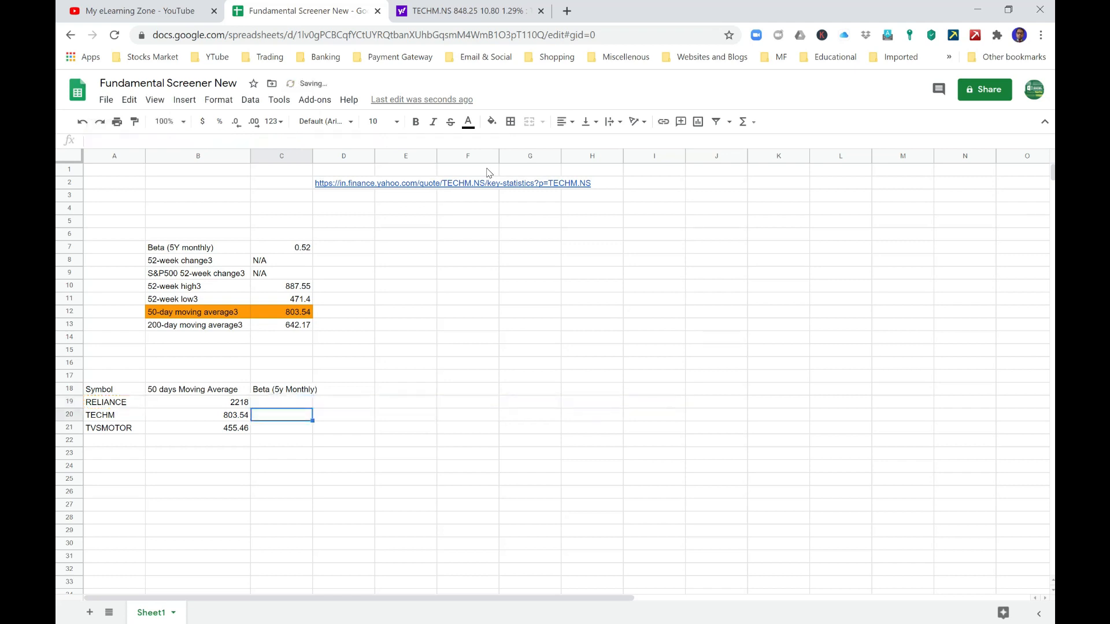
# Fill the beta formula down C19:C21, giving TECHM 0.52 and TVSMOTOR 0.91, matching the reference
pyautogui.press('Up')
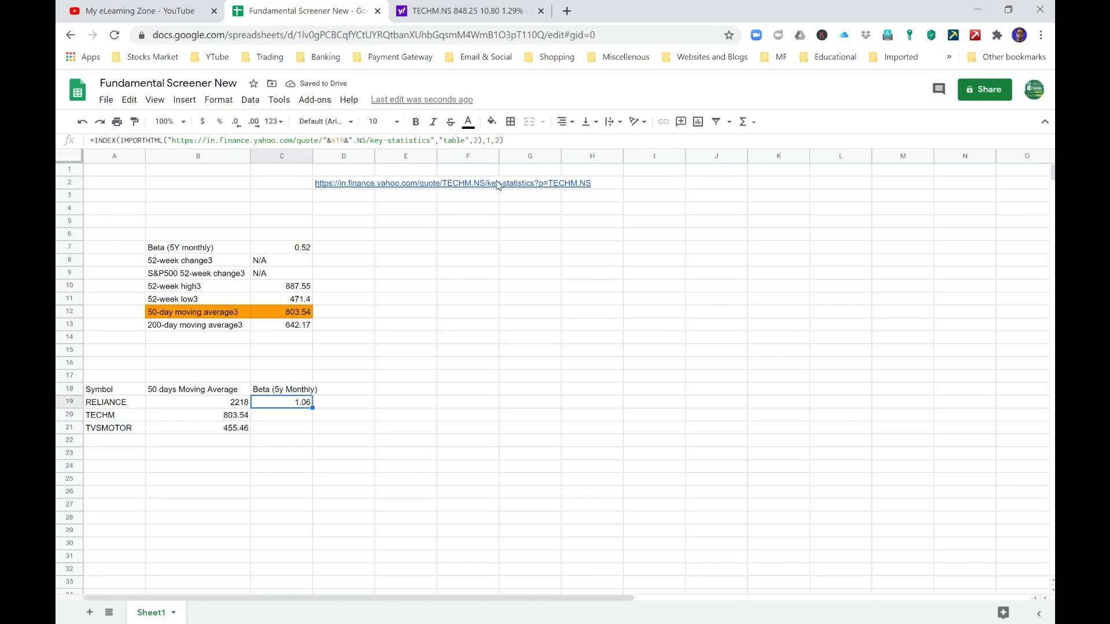
pyautogui.hotkey('shift', 'Down')
pyautogui.hotkey('shift', 'Down')
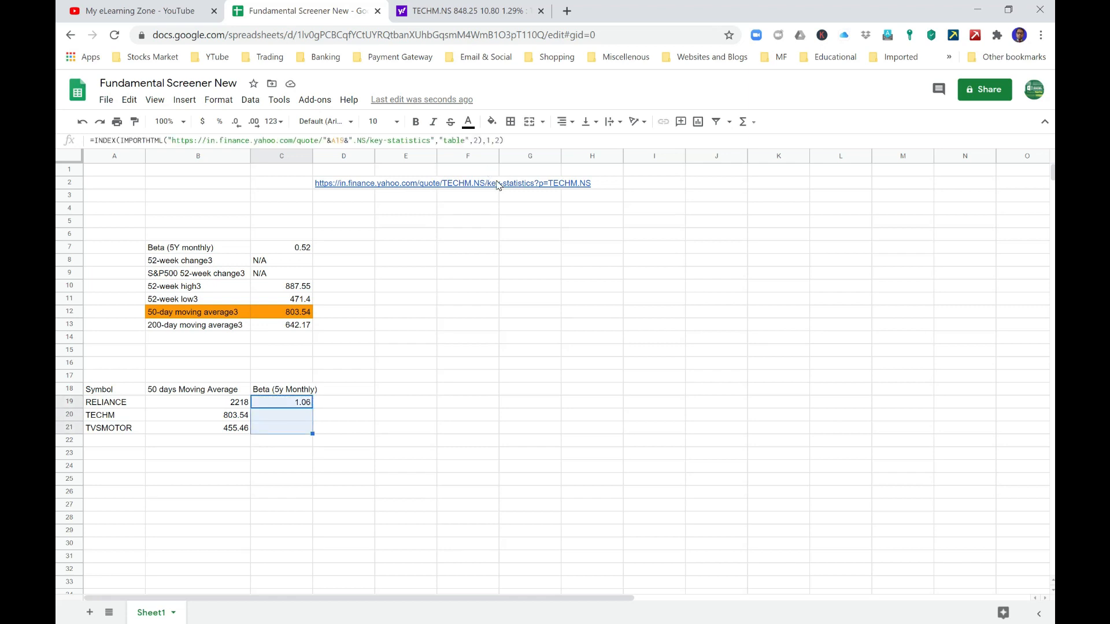
pyautogui.hotkey('ctrl', 'd')
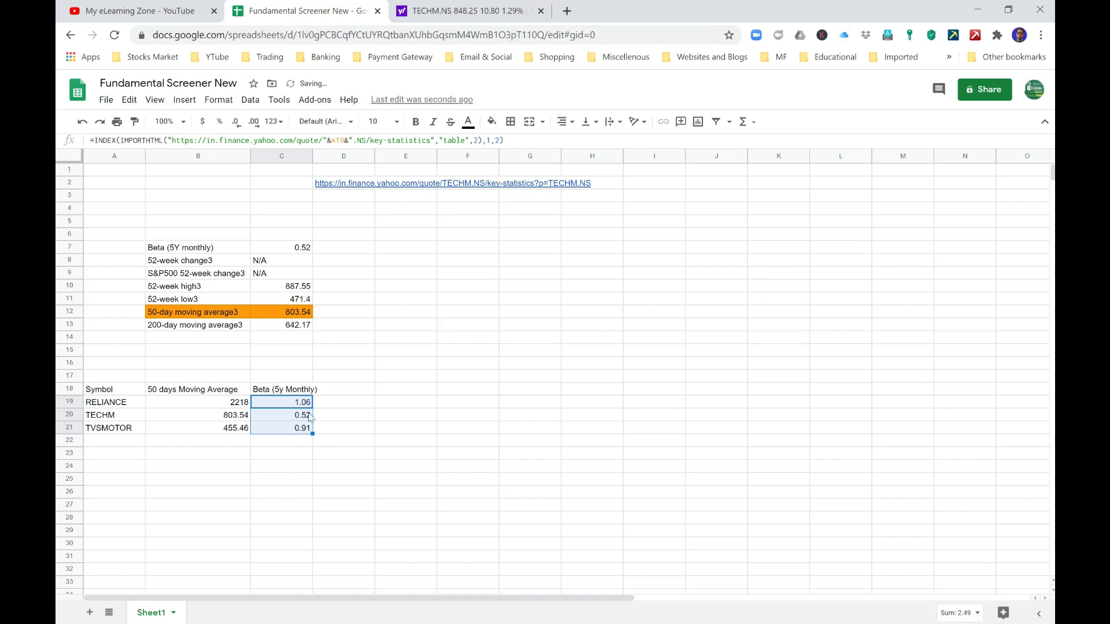
pyautogui.click(306, 417)
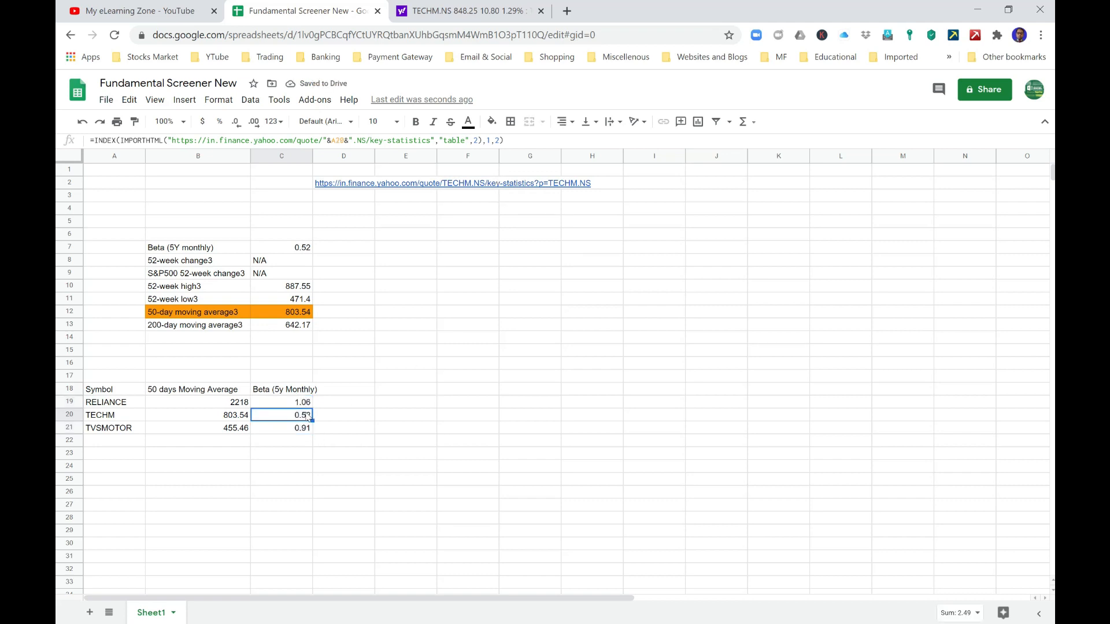
pyautogui.click(307, 247)
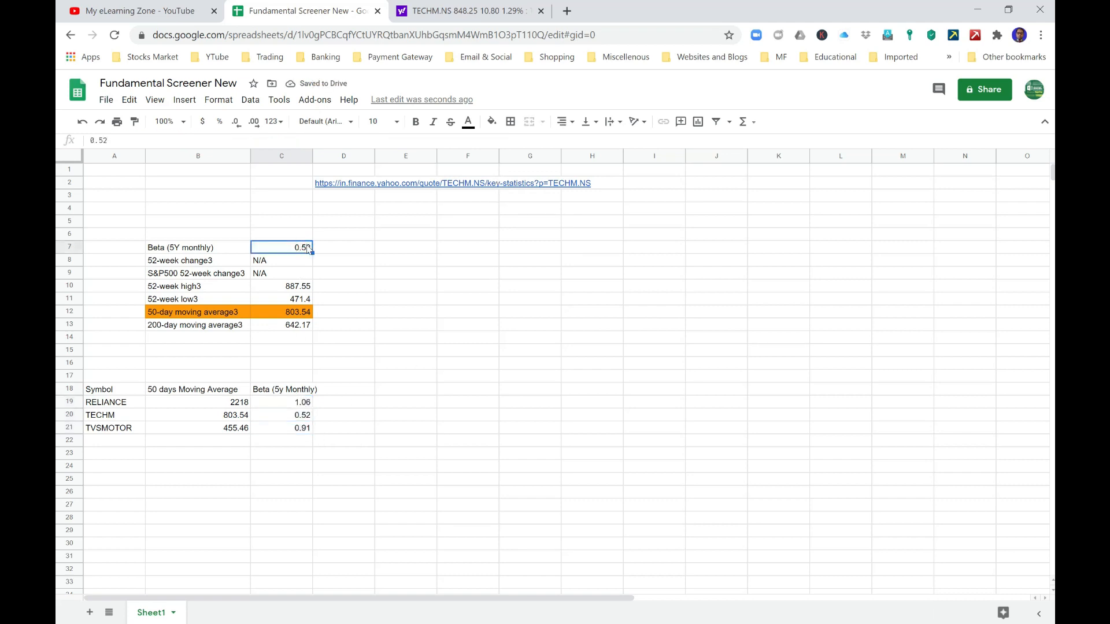
pyautogui.click(304, 389)
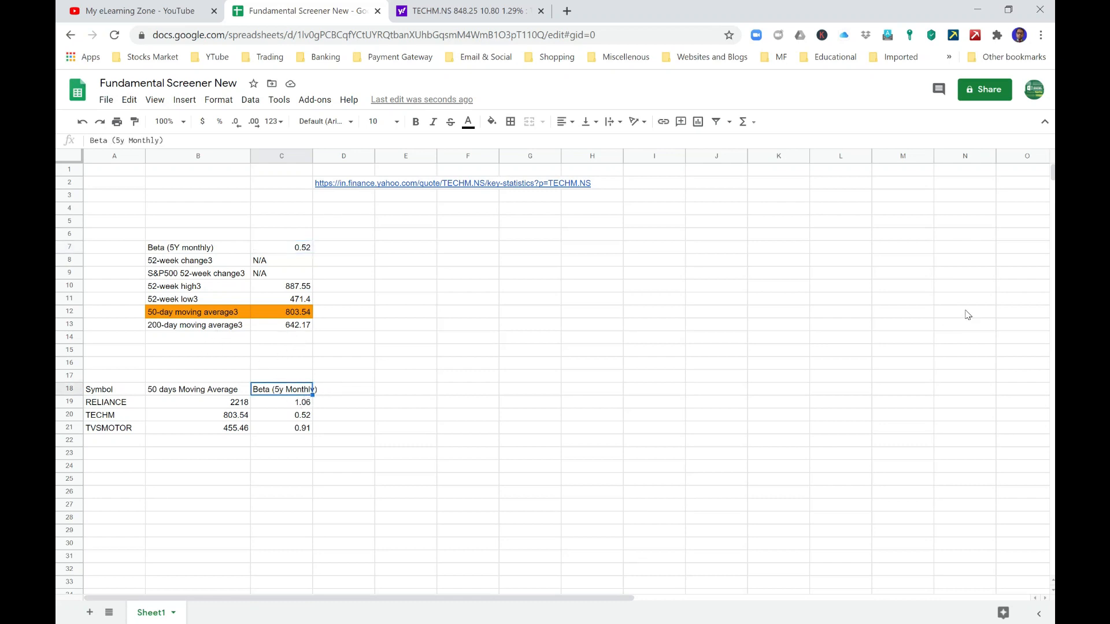
pyautogui.press('Right')
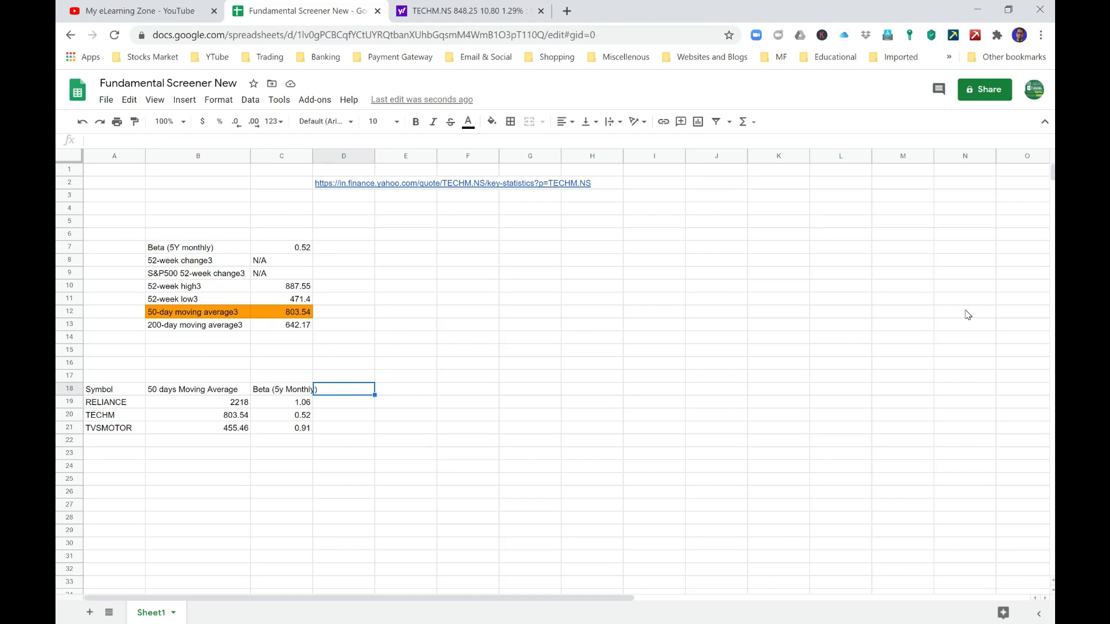
pyautogui.press('Up')
pyautogui.press('Left')
pyautogui.press('Left')
# Copy the '200-day moving average3' label from B13 into D18 as the new heading
pyautogui.press('Up')
pyautogui.press('Up')
pyautogui.press('Up')
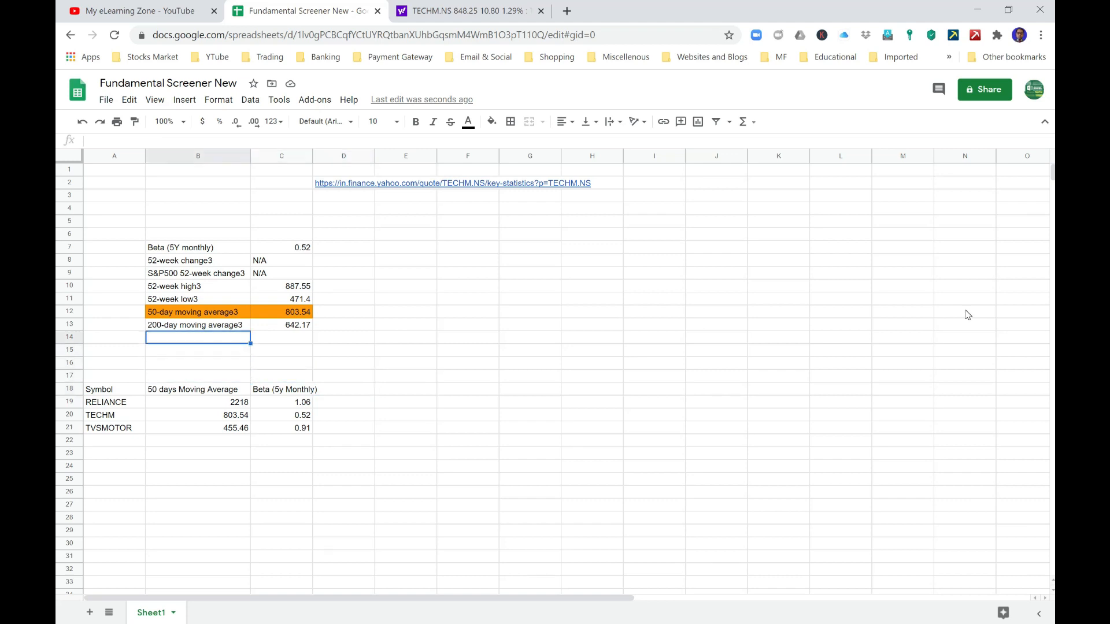
pyautogui.press('Up')
pyautogui.hotkey('ctrl', 'c')
pyautogui.press('Down')
pyautogui.press('Right')
pyautogui.press('Down')
pyautogui.press('Down')
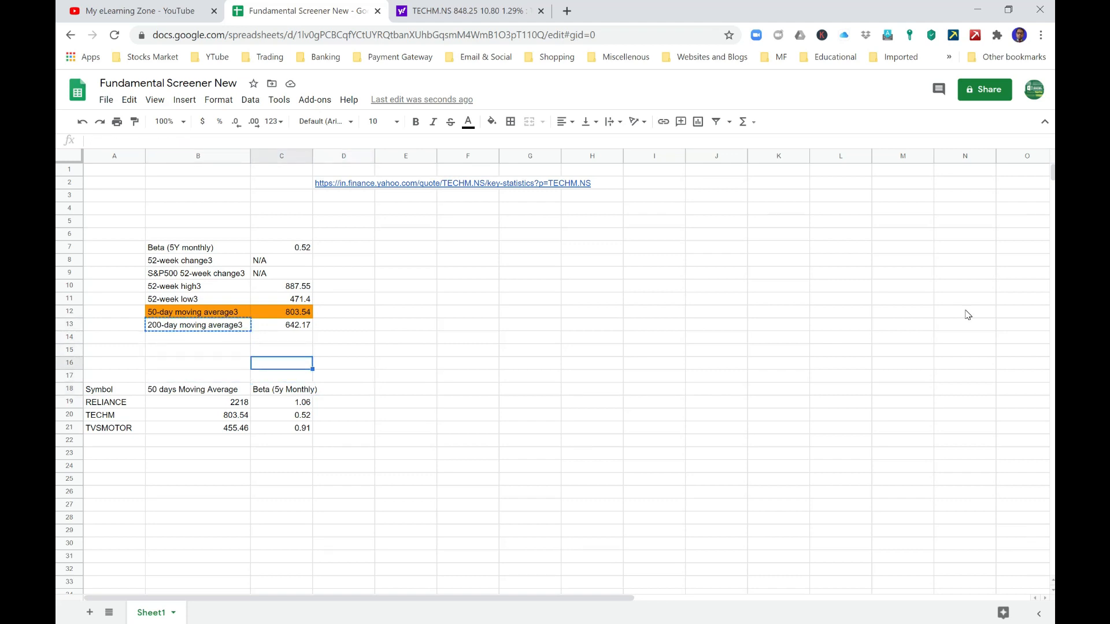
pyautogui.press('Down')
pyautogui.press('Down')
pyautogui.press('Right')
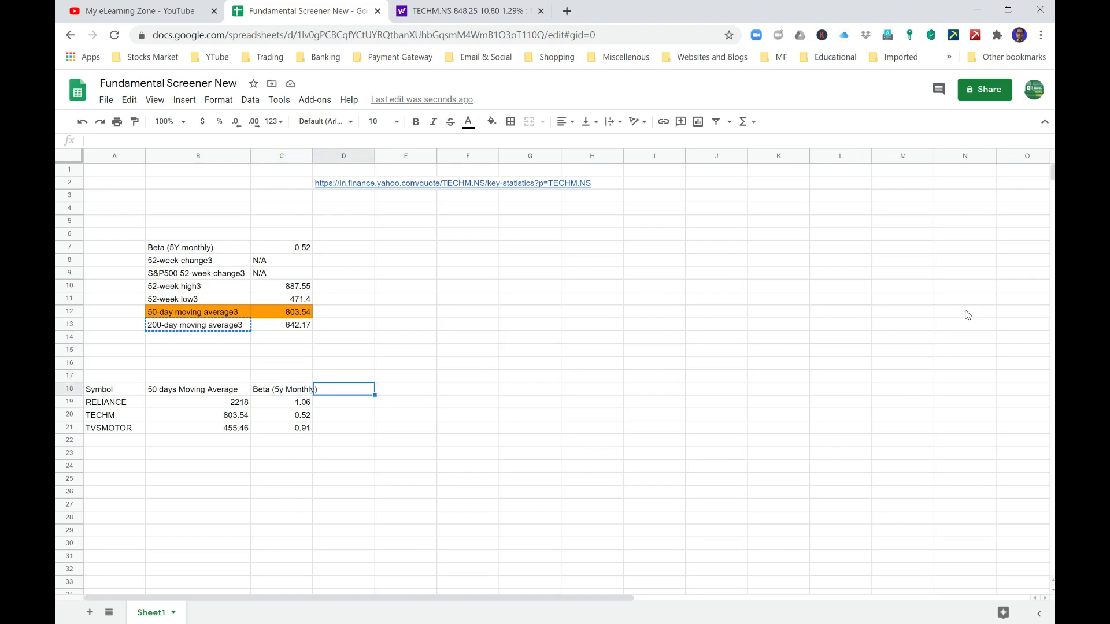
pyautogui.hotkey('ctrl', 'v')
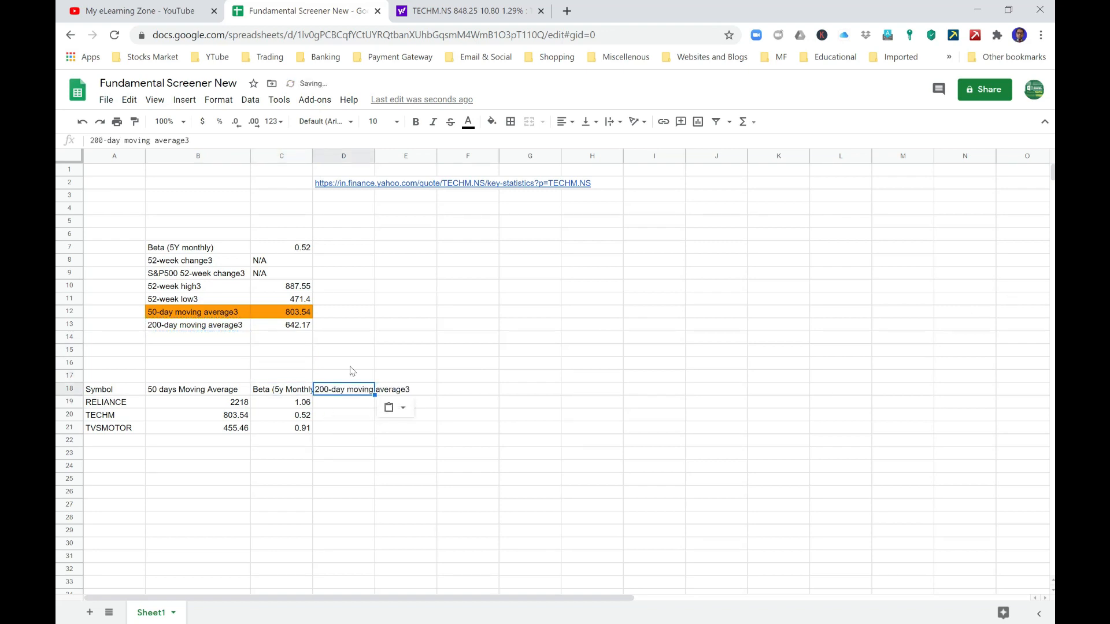
pyautogui.press('Down')
# Copy C19's beta formula into D19, which shows 1.06
pyautogui.click(295, 404)
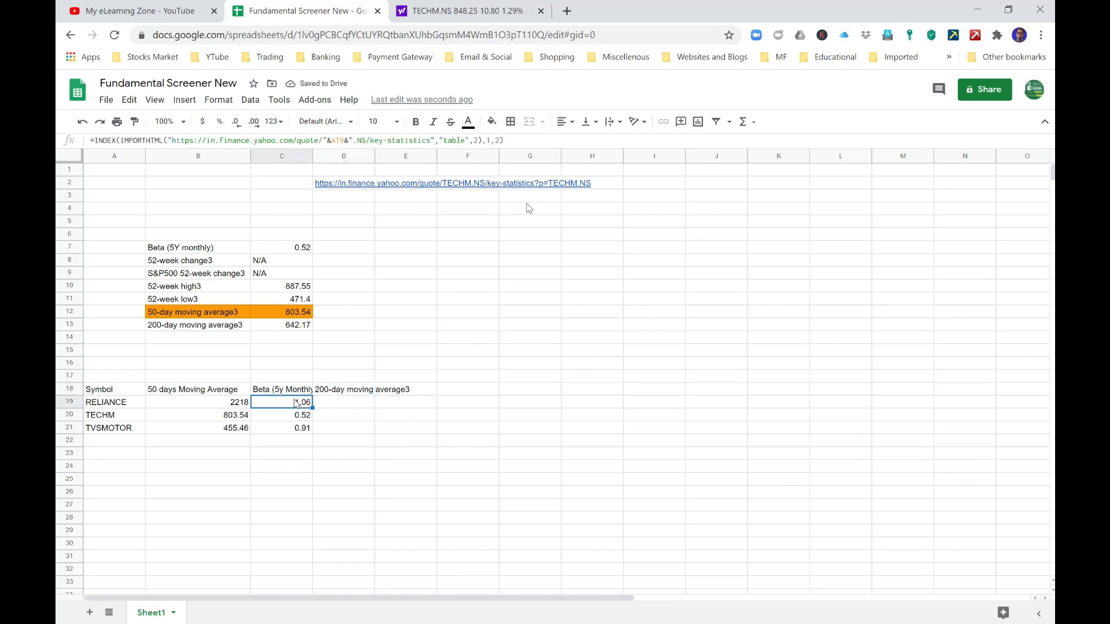
pyautogui.moveTo(527, 139); pyautogui.dragTo(67, 123)
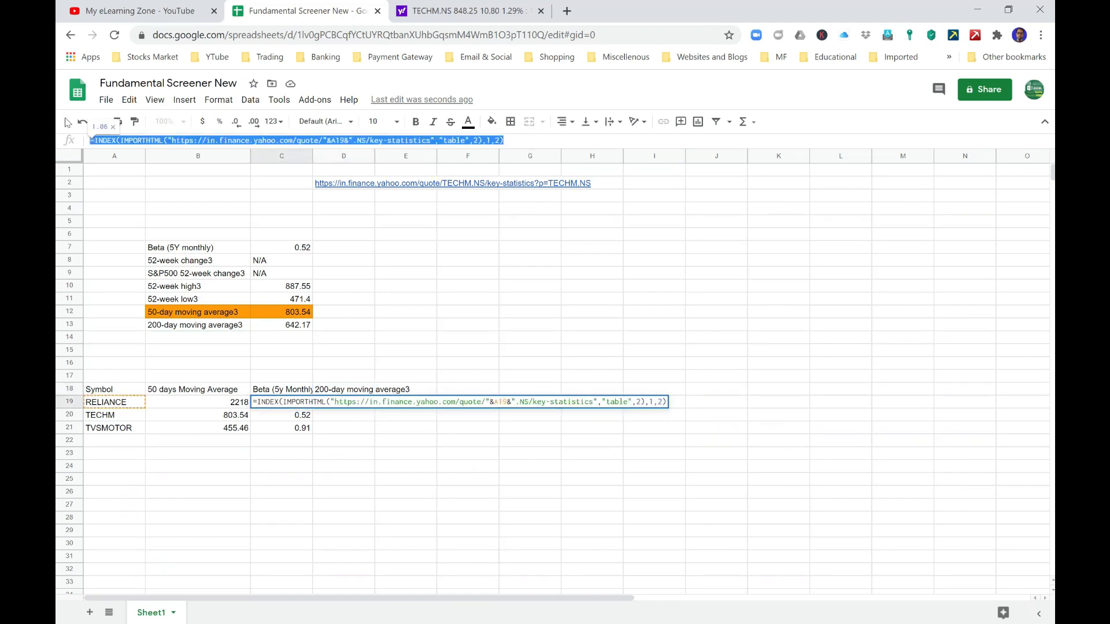
pyautogui.press('Escape')
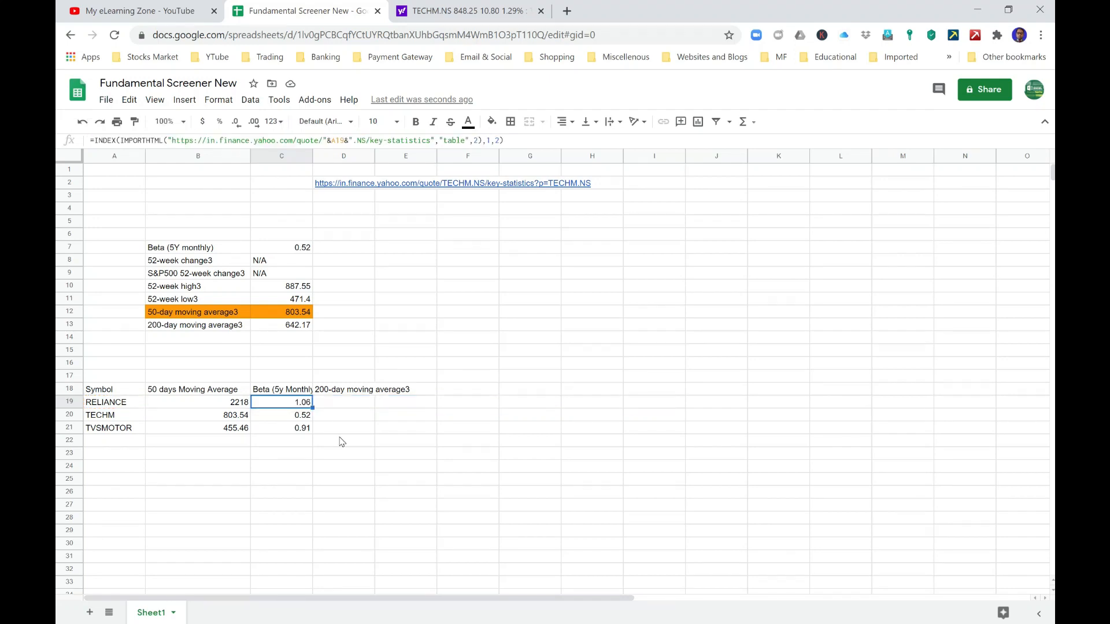
pyautogui.doubleClick(343, 403)
pyautogui.hotkey('ctrl', 'v')
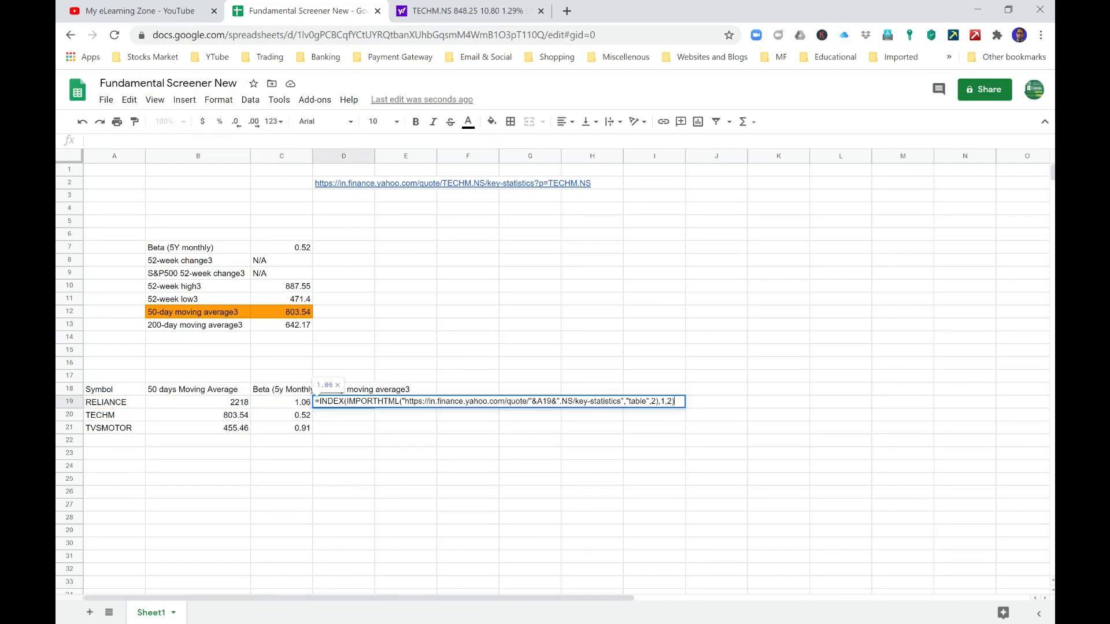
pyautogui.press('Return')
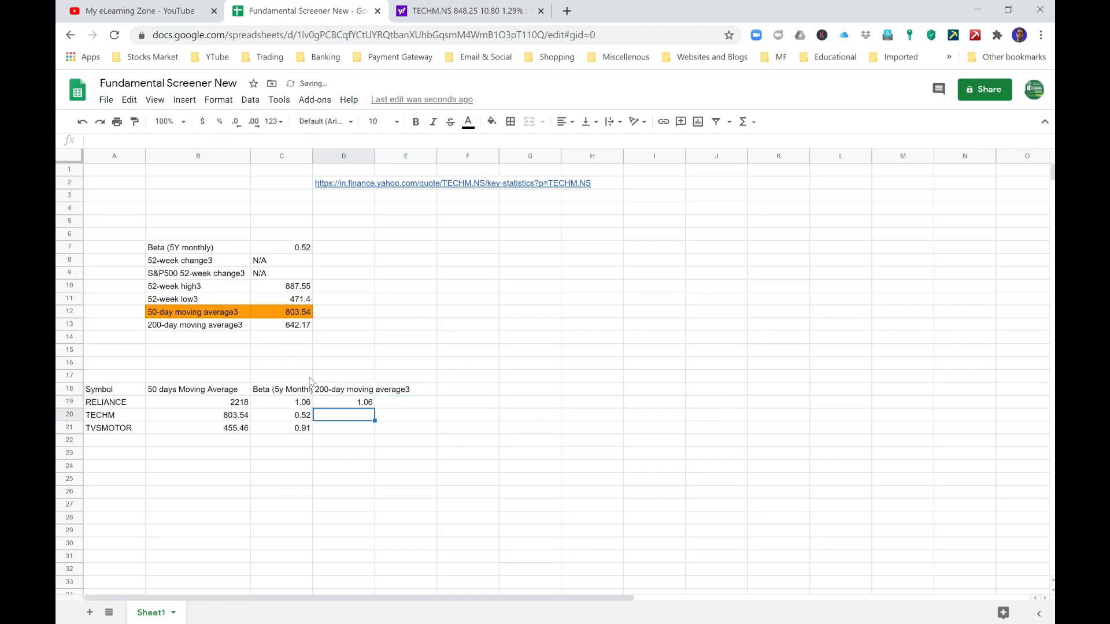
pyautogui.click(212, 329)
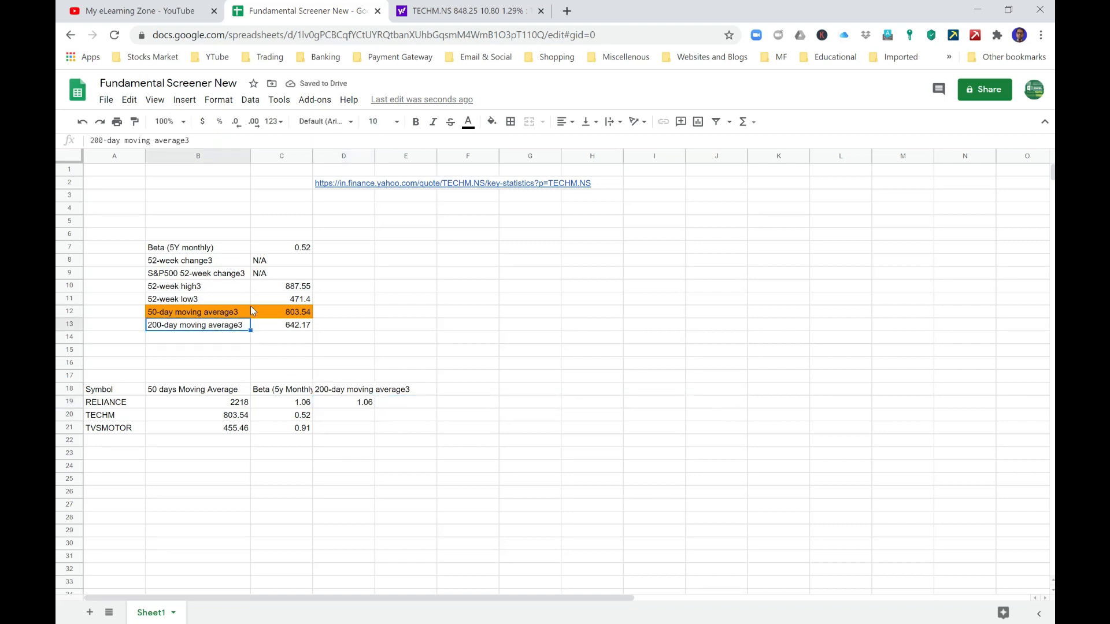
# Change D19's INDEX row from 1 to 7 so RELIANCE shows 1828.85
pyautogui.press('Up')
pyautogui.press('Up')
pyautogui.press('Up')
pyautogui.press('Up')
pyautogui.press('Up')
pyautogui.press('Up')
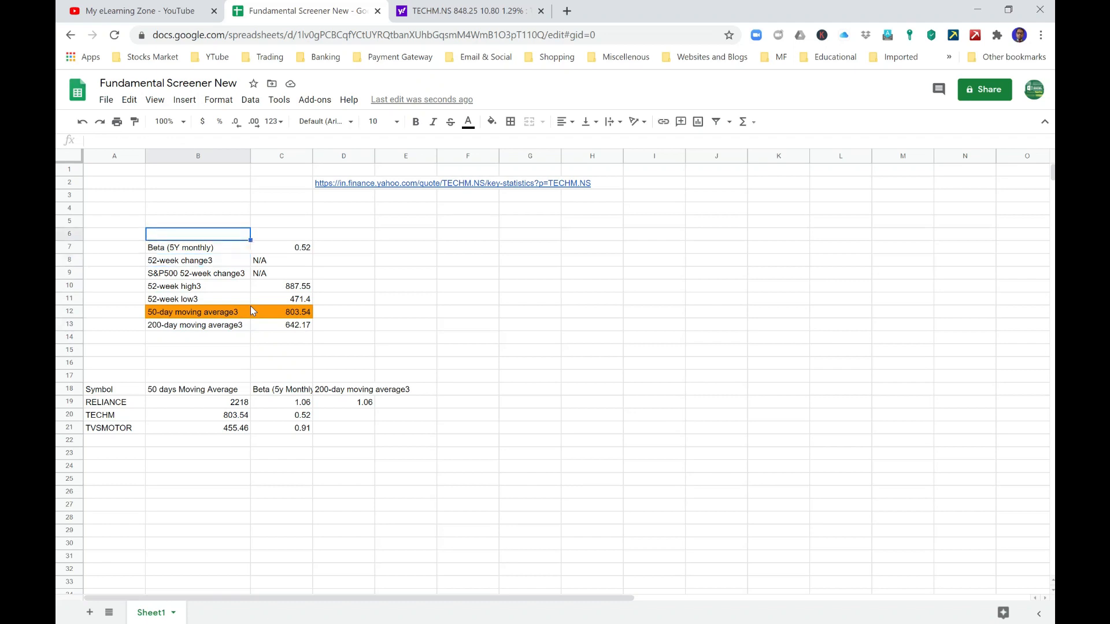
pyautogui.press('Down')
pyautogui.press('Down')
pyautogui.press('Down')
pyautogui.press('Down')
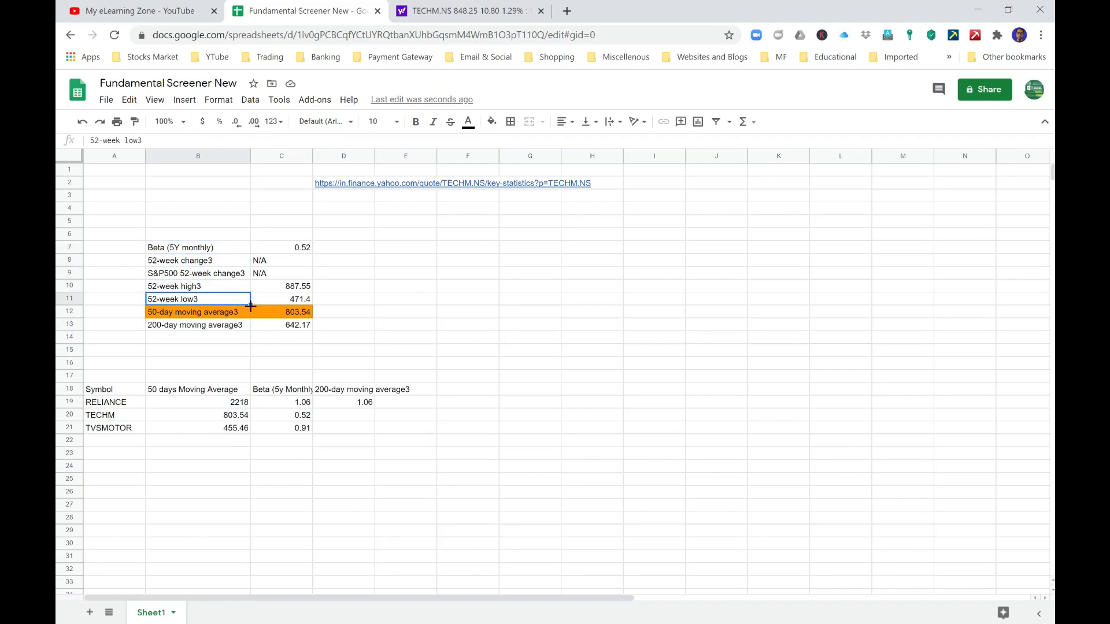
pyautogui.press('Down')
pyautogui.press('Down')
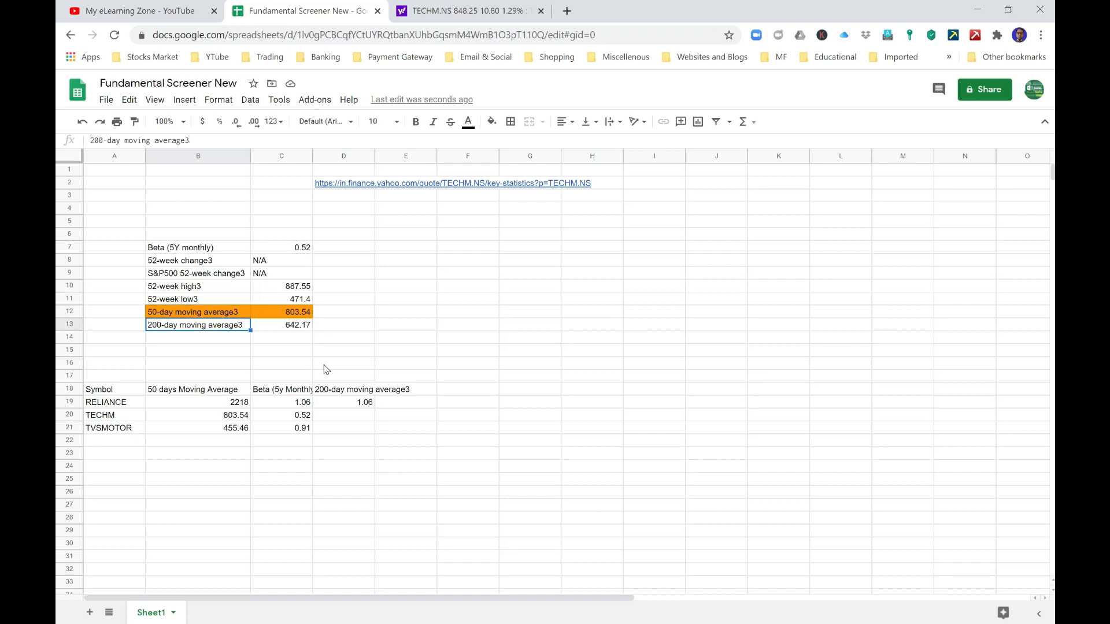
pyautogui.press('Right')
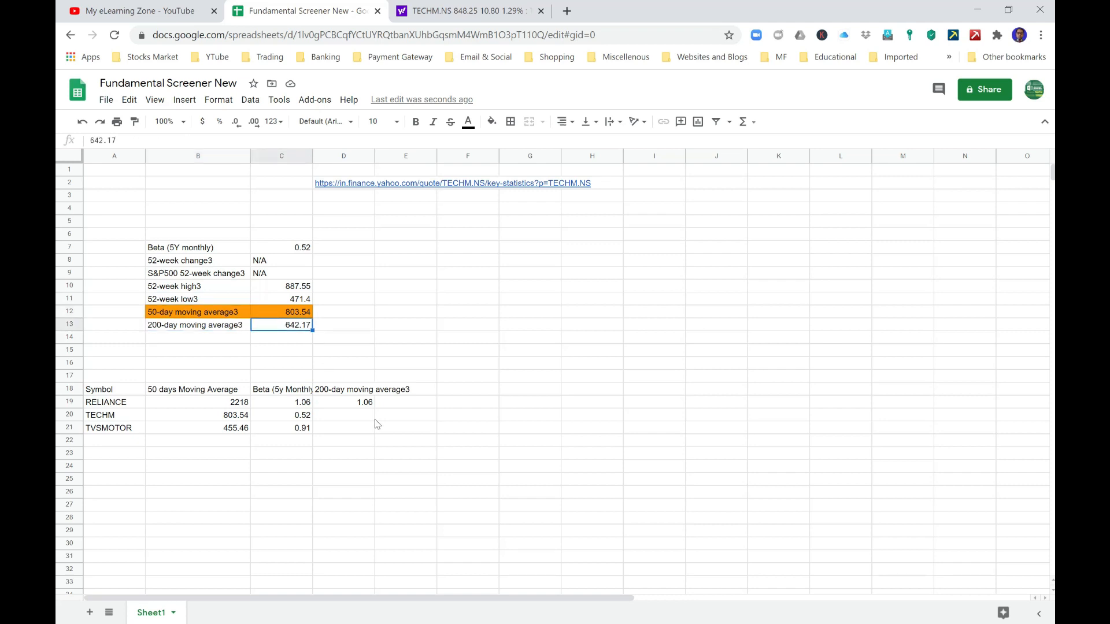
pyautogui.click(363, 403)
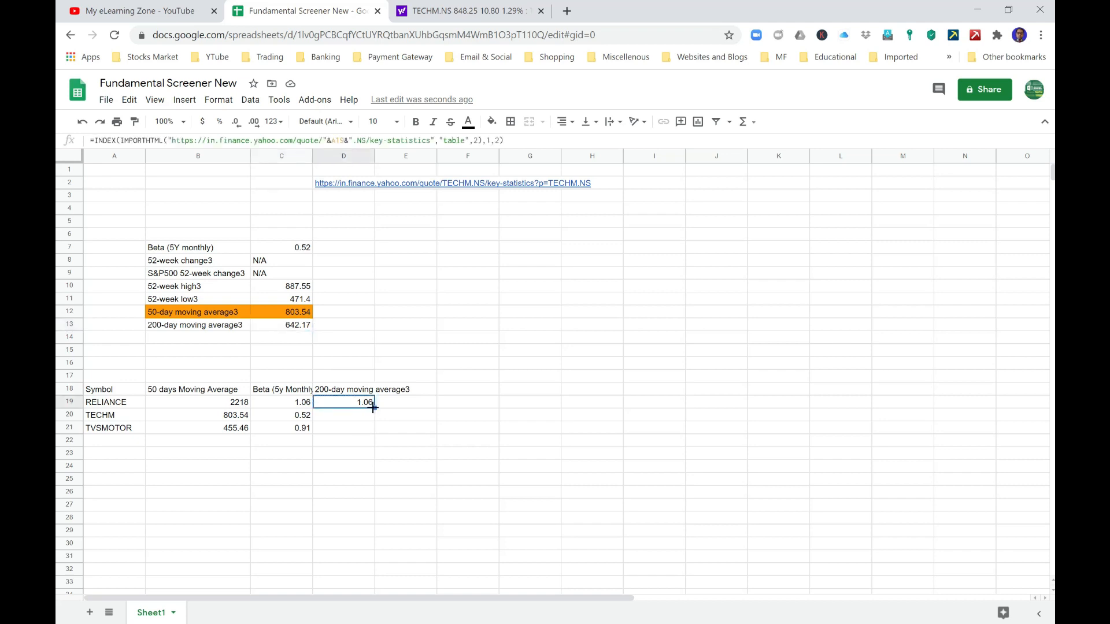
pyautogui.click(490, 139)
pyautogui.press('BackSpace')
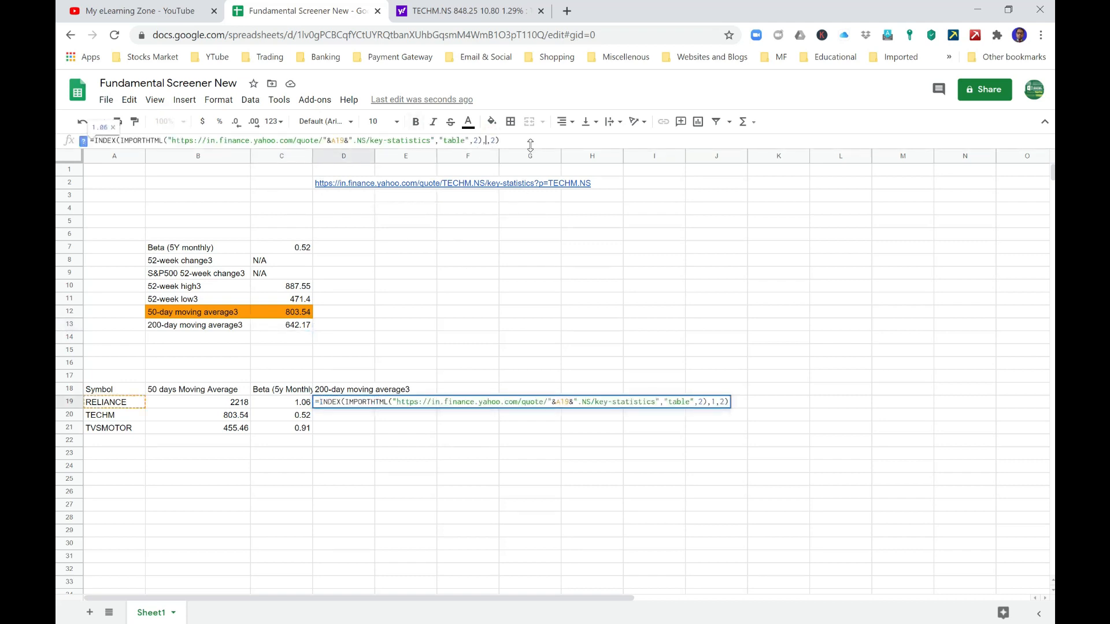
pyautogui.write('7')
pyautogui.press('Return')
# Fill D19's formula down to D21, giving TECHM 642.17 and TVSMOTOR 387.02
pyautogui.press('Up')
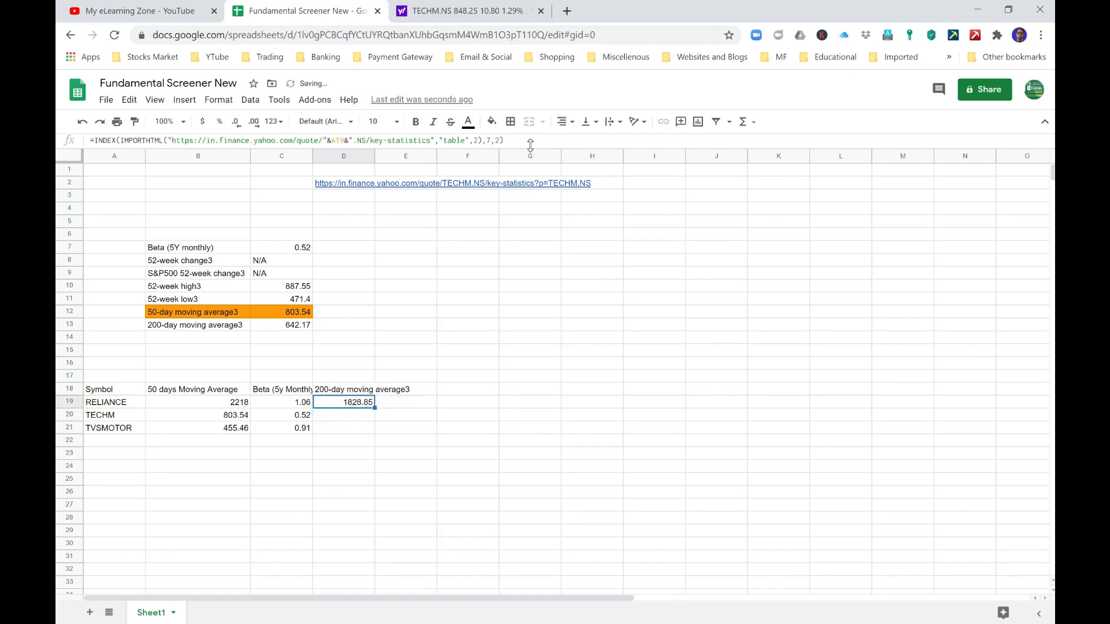
pyautogui.hotkey('shift', 'Down')
pyautogui.hotkey('shift', 'Down')
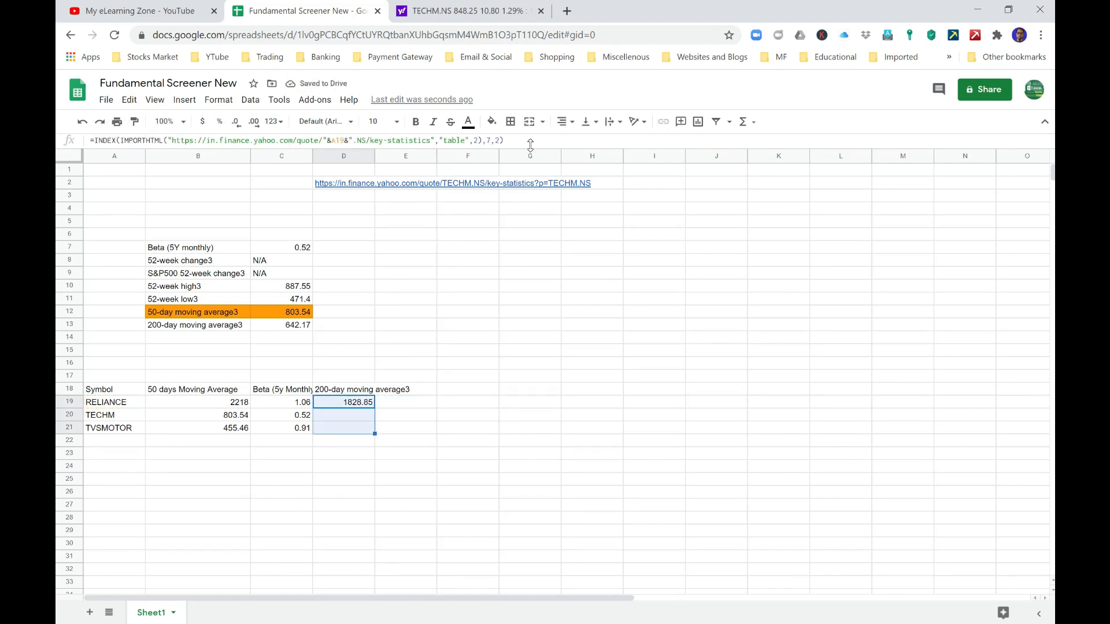
pyautogui.hotkey('ctrl', 'd')
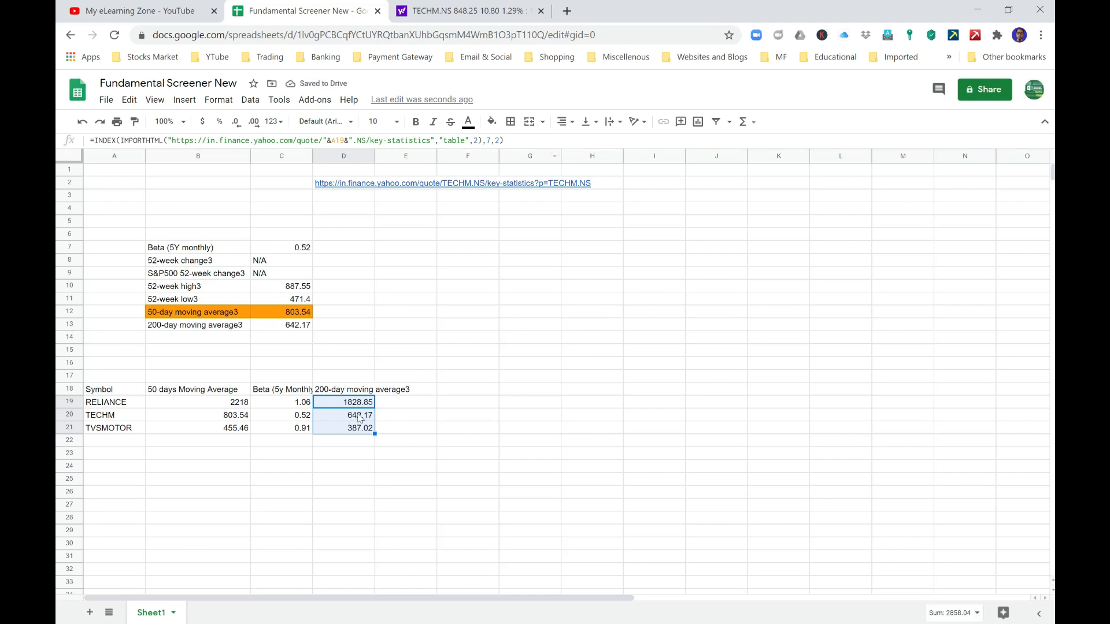
pyautogui.press('Down')
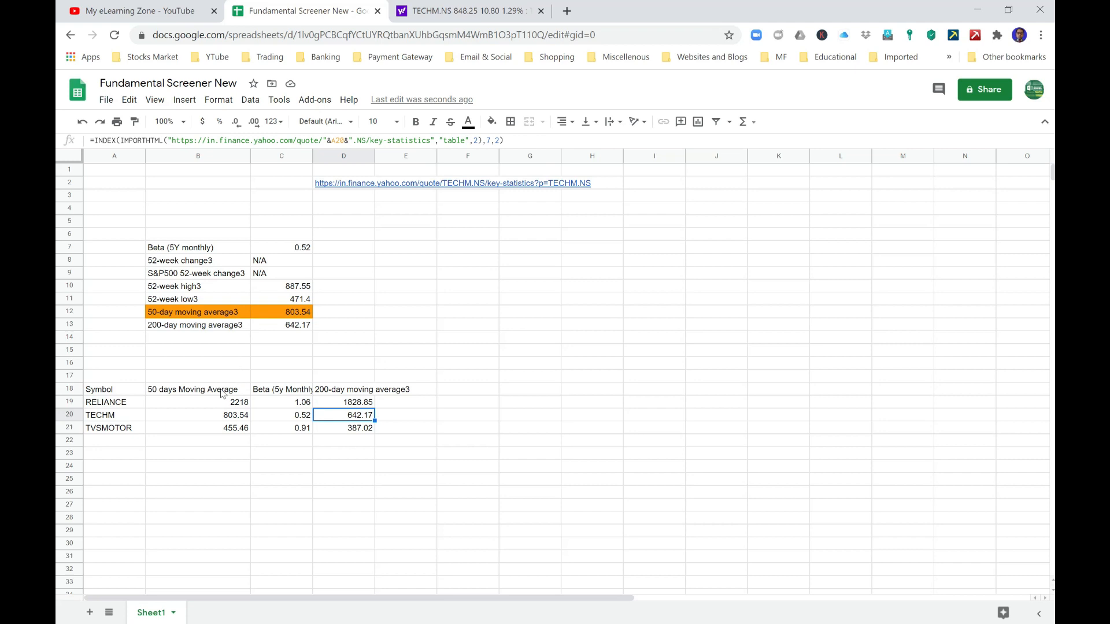
pyautogui.press('Up')
pyautogui.press('Right')
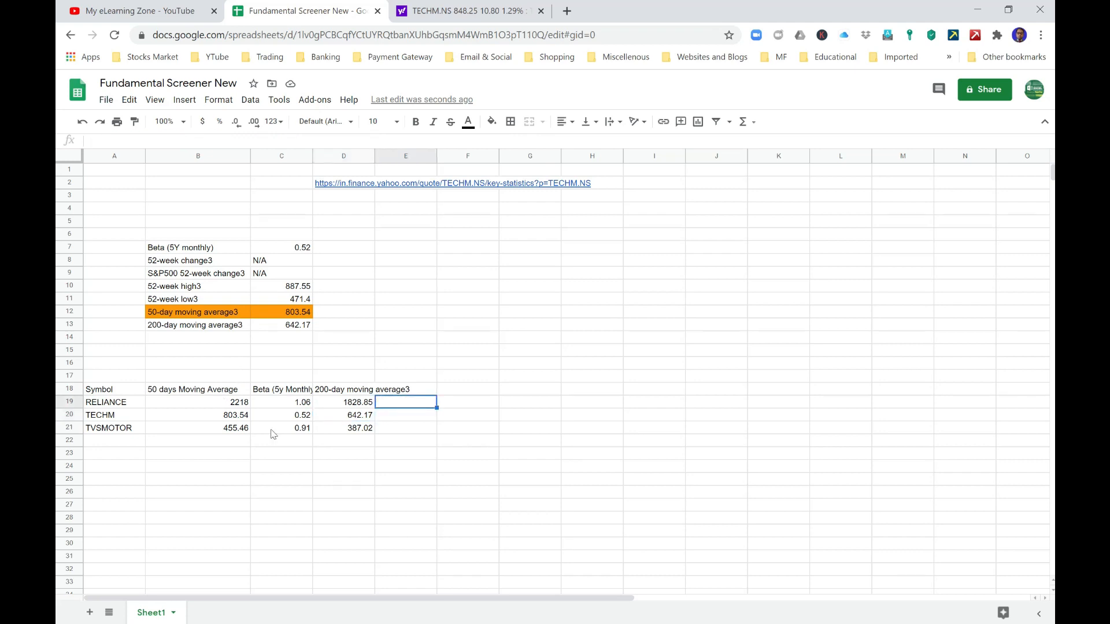
pyautogui.doubleClick(374, 155)
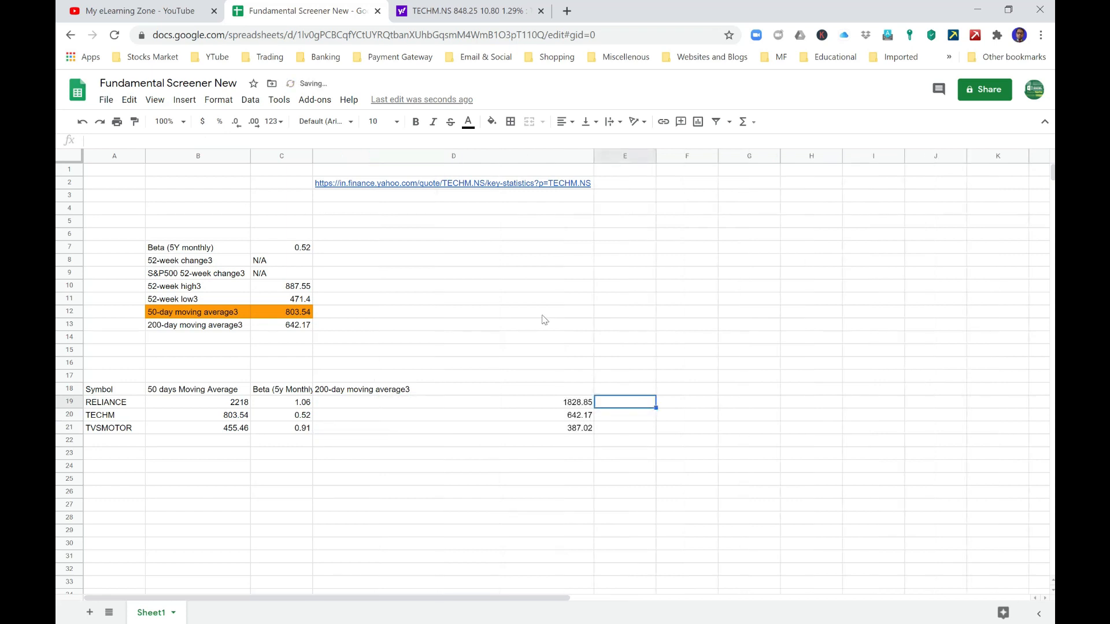
pyautogui.hotkey('ctrl', 'z')
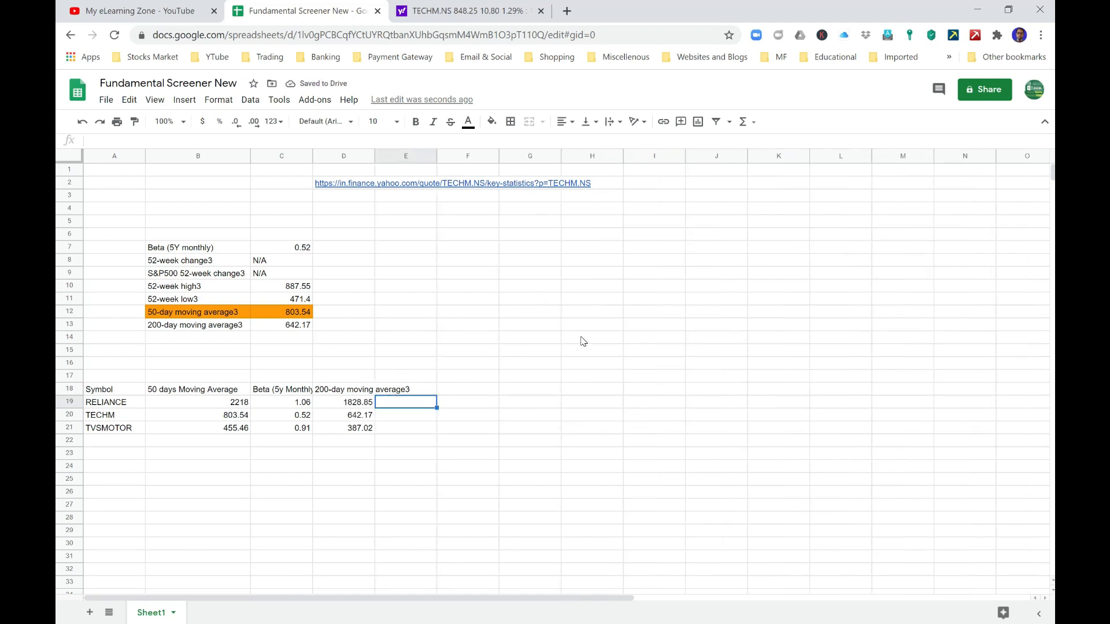
pyautogui.click(281, 428)
pyautogui.press('Left')
pyautogui.press('Right')
pyautogui.press('Up')
pyautogui.press('Up')
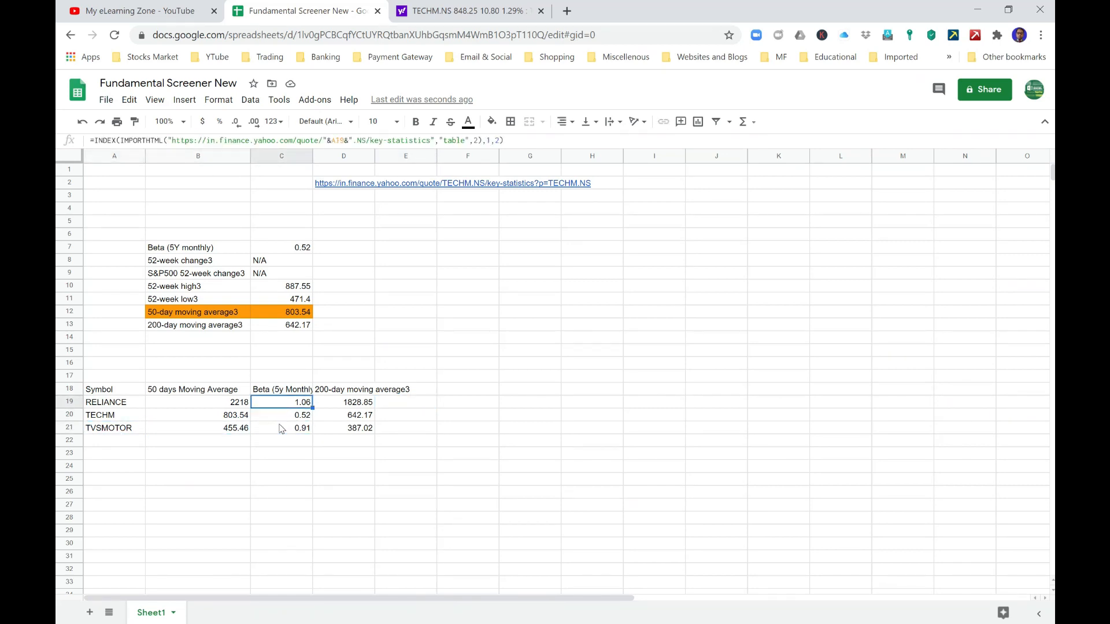
pyautogui.press('Up')
pyautogui.press('Right')
pyautogui.press('Right')
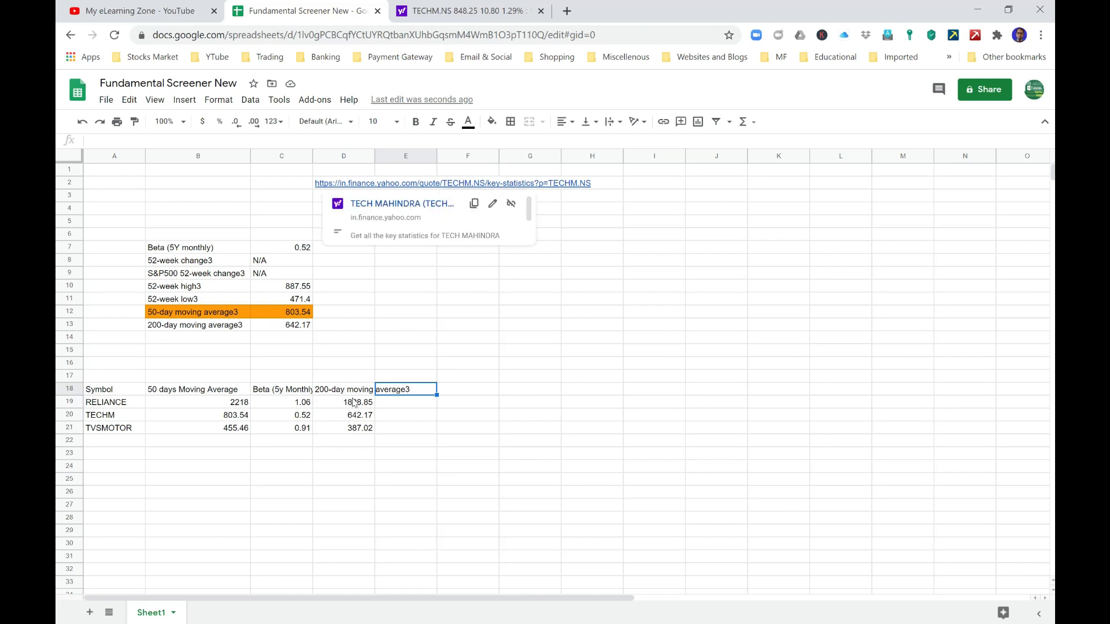
pyautogui.press('Down')
pyautogui.press('Left')
pyautogui.press('Left')
pyautogui.press('Left')
pyautogui.press('Left')
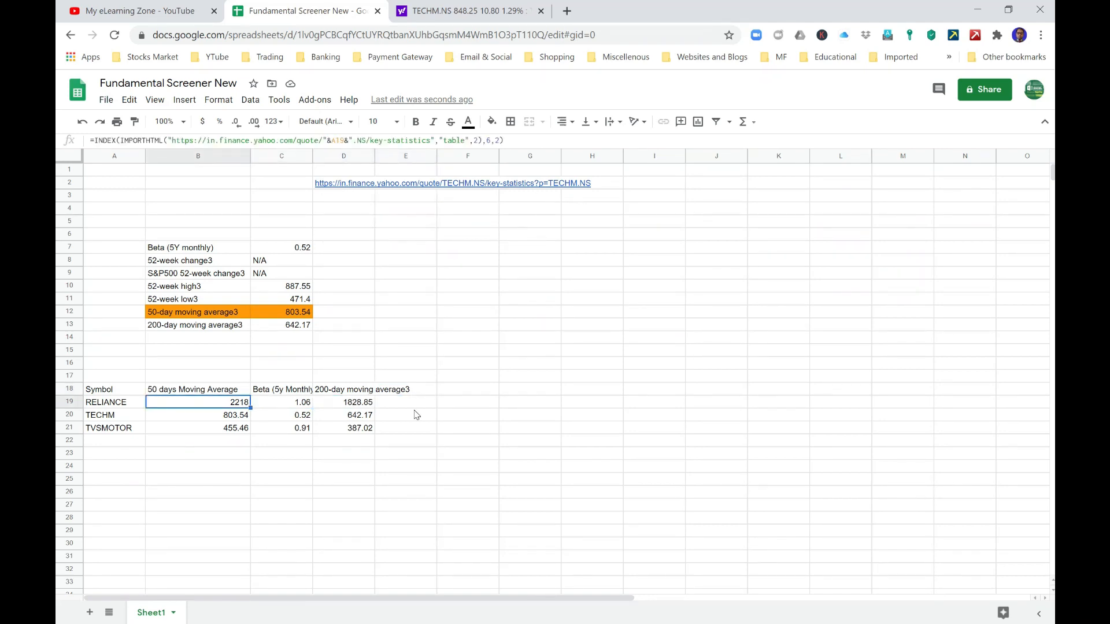
pyautogui.press('Right')
pyautogui.press('Right')
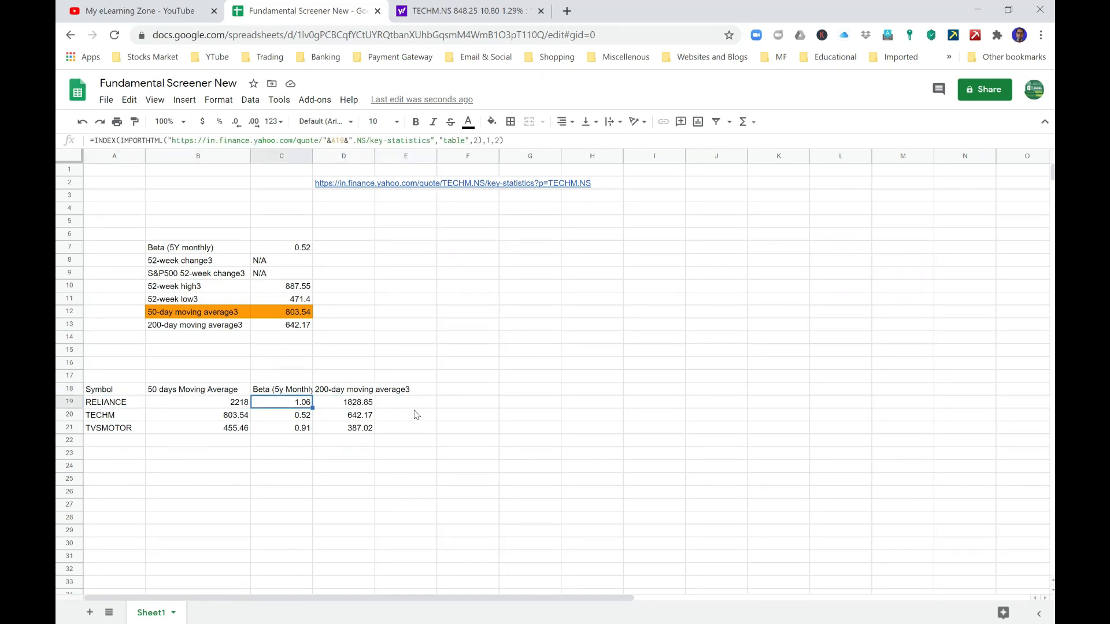
pyautogui.press('Left')
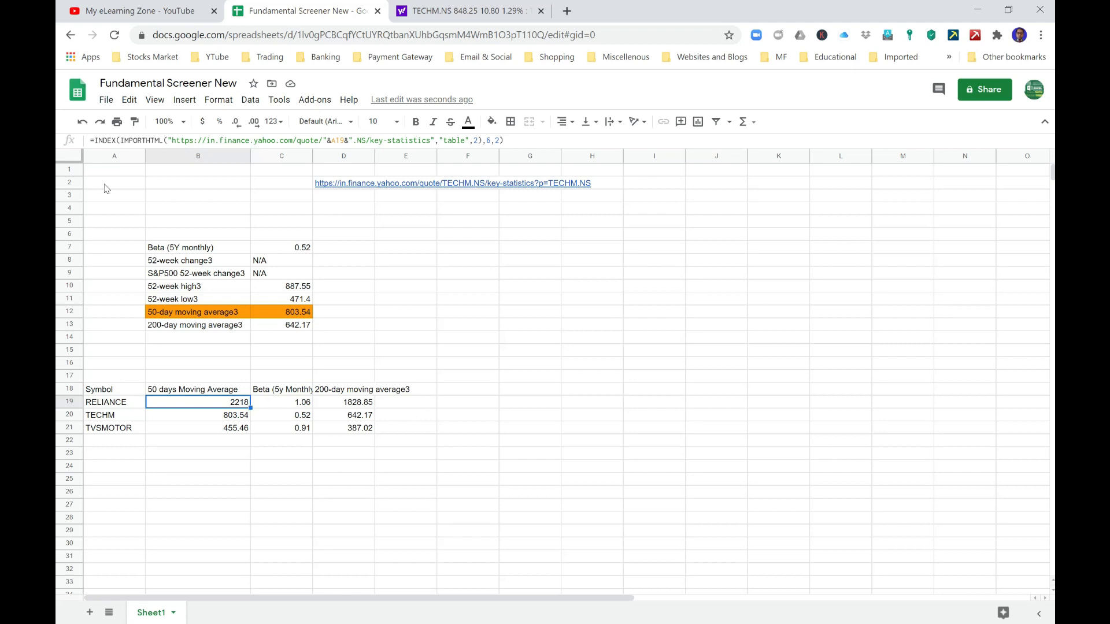
pyautogui.click(602, 265)
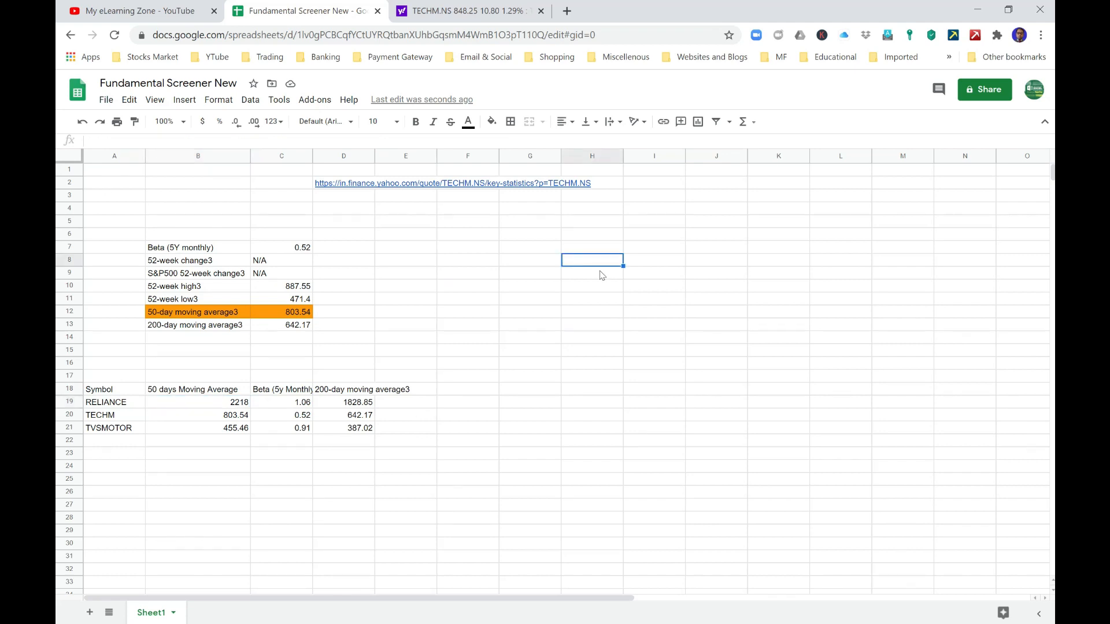
pyautogui.click(207, 403)
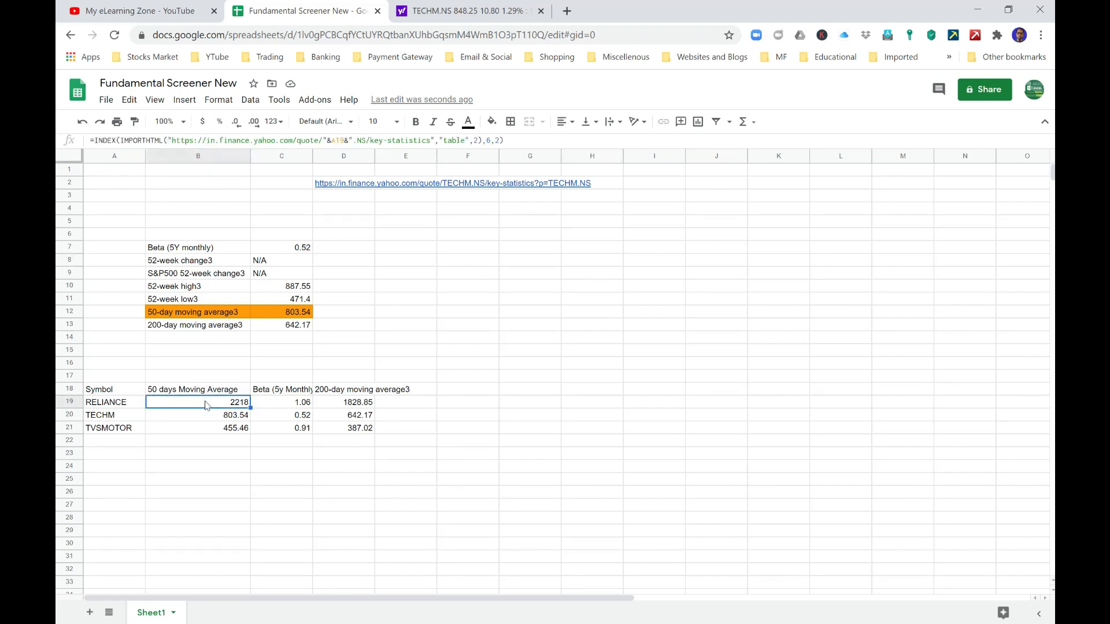
pyautogui.click(119, 140)
pyautogui.doubleClick(122, 140)
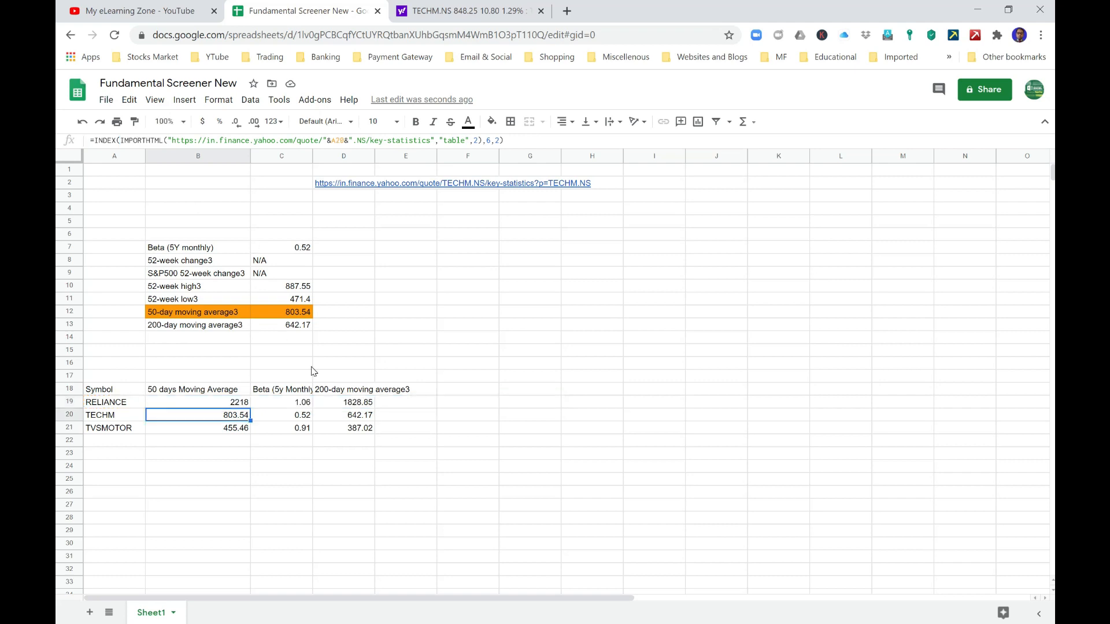
pyautogui.press('Return')
pyautogui.press('Return')
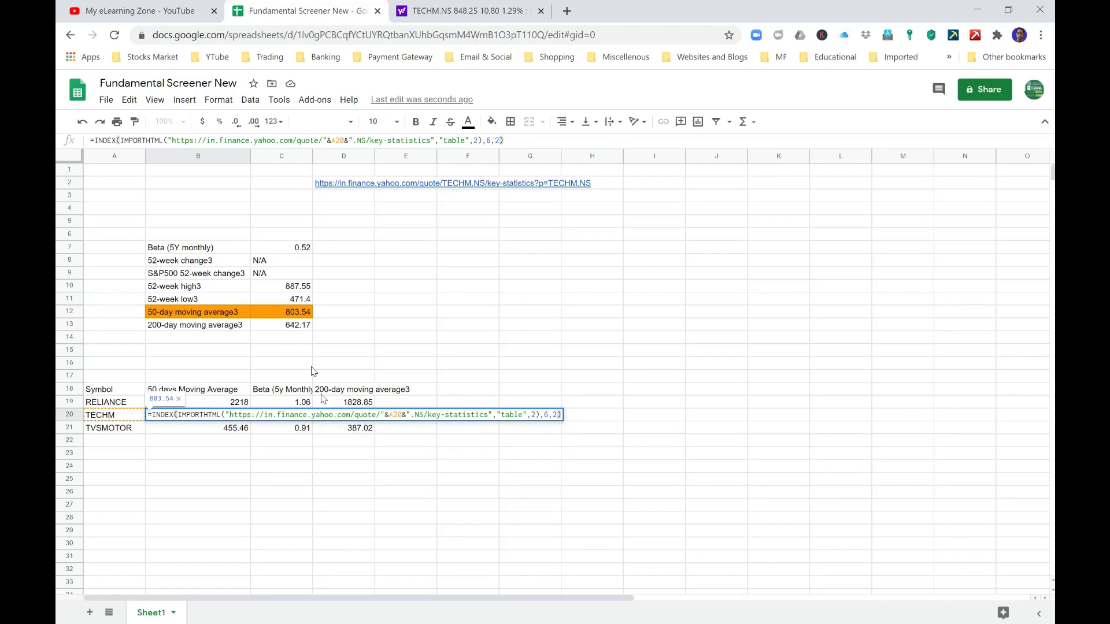
pyautogui.press('Return')
pyautogui.click(381, 429)
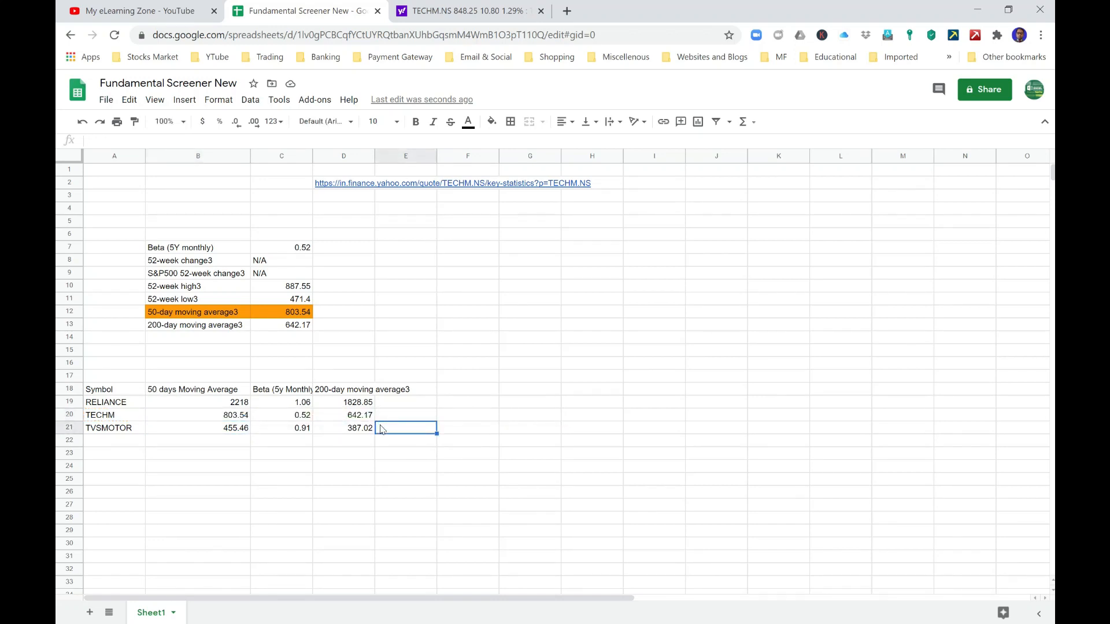
pyautogui.press('Right')
pyautogui.press('Up')
pyautogui.press('Up')
pyautogui.press('Up')
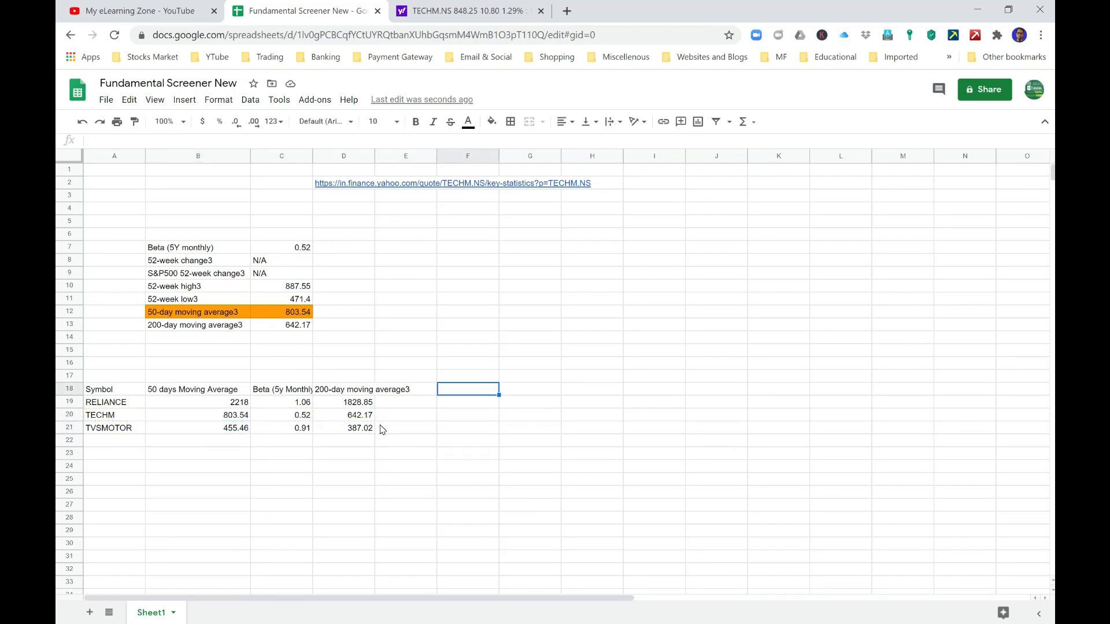
pyautogui.press('Right')
pyautogui.press('Right')
pyautogui.press('Left')
pyautogui.press('Left')
pyautogui.press('Left')
pyautogui.press('Left')
pyautogui.press('Left')
pyautogui.press('Left')
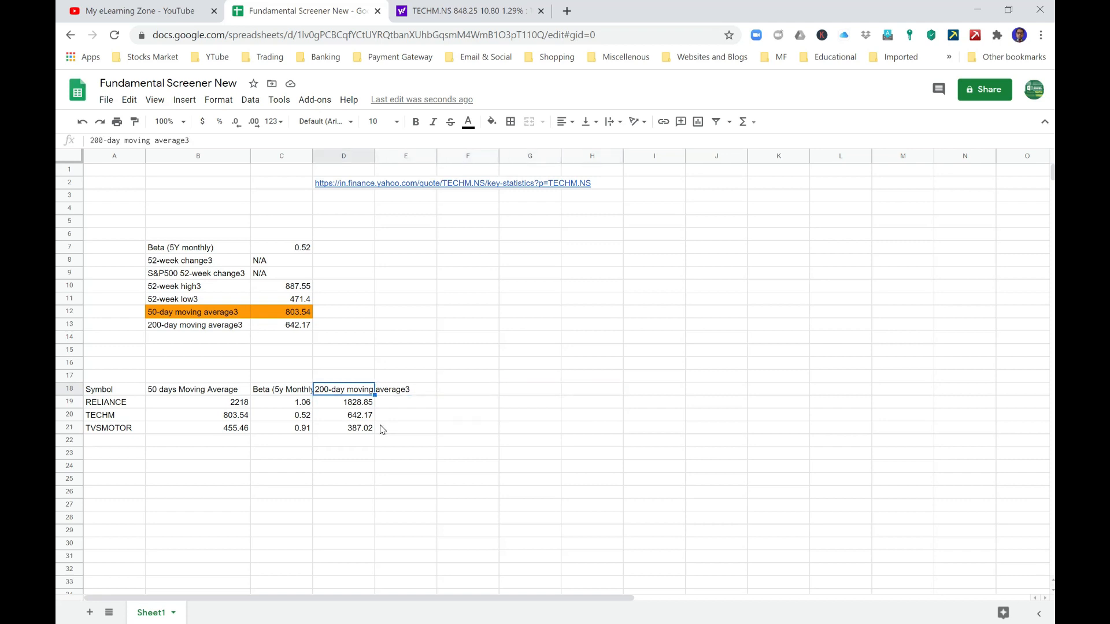
pyautogui.press('Left')
pyautogui.press('Right')
pyautogui.press('Right')
pyautogui.press('Right')
pyautogui.press('Right')
pyautogui.press('Right')
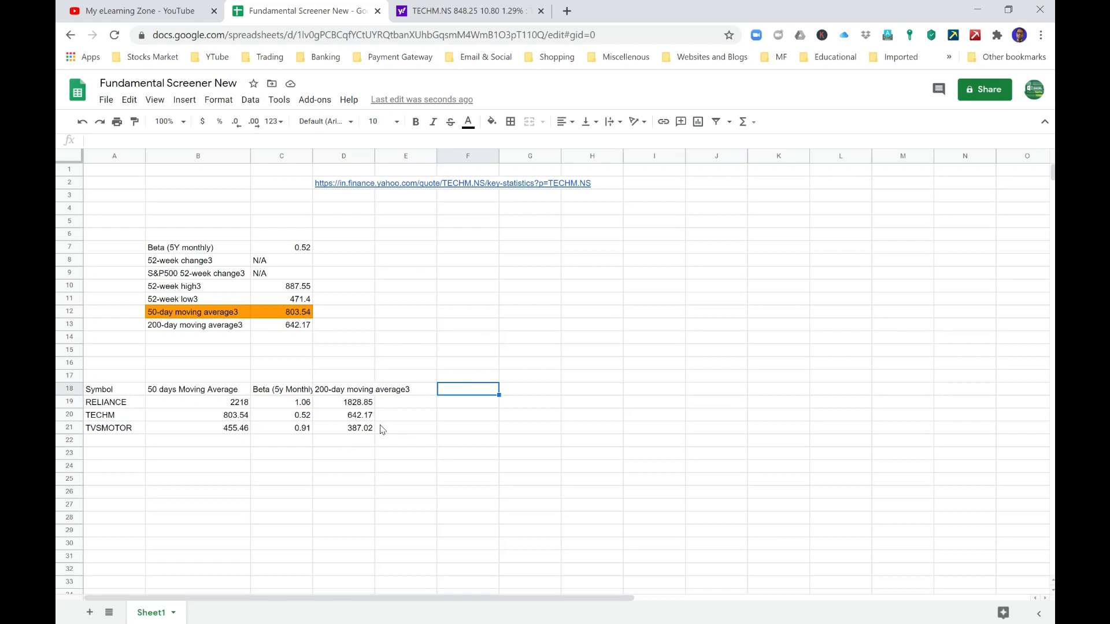
pyautogui.press('Right')
pyautogui.press('Right')
pyautogui.press('Left')
pyautogui.press('Left')
pyautogui.press('Left')
pyautogui.press('Left')
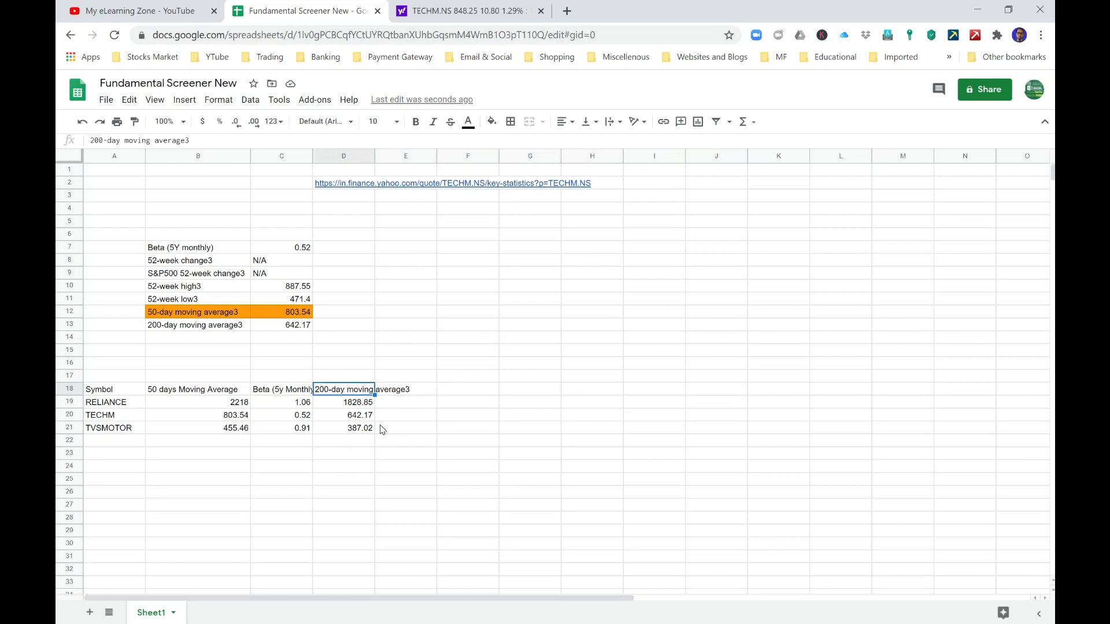
pyautogui.press('Right')
pyautogui.press('Right')
pyautogui.press('Right')
pyautogui.press('Right')
pyautogui.press('Left')
pyautogui.press('Left')
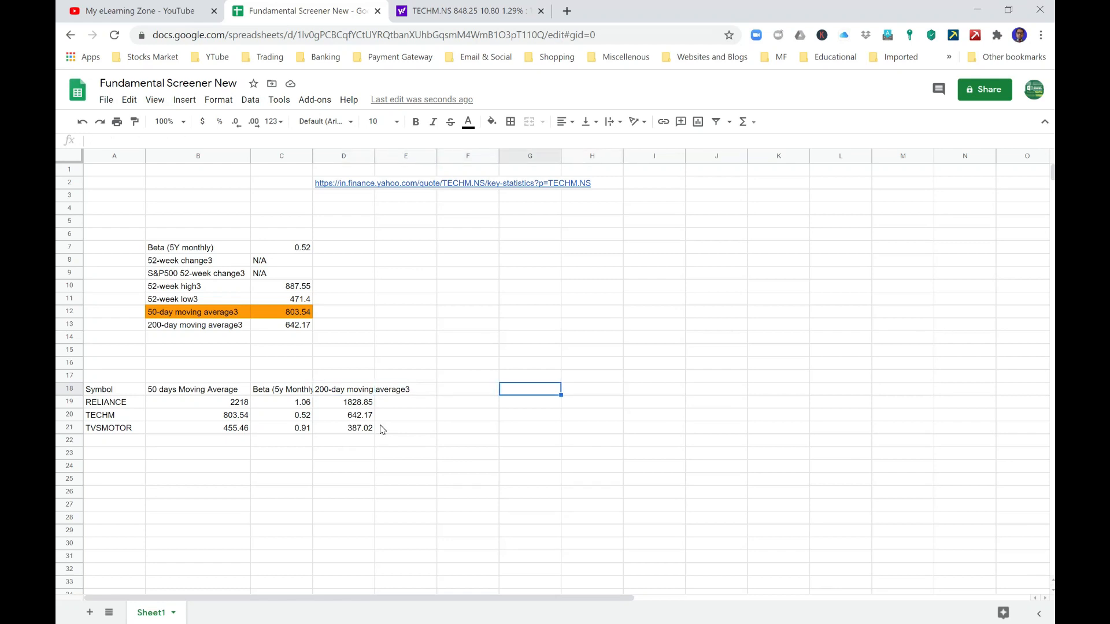
pyautogui.press('Right')
pyautogui.press('Right')
pyautogui.press('Left')
pyautogui.press('Left')
pyautogui.press('Left')
pyautogui.press('Left')
pyautogui.press('Left')
pyautogui.press('Left')
pyautogui.press('Left')
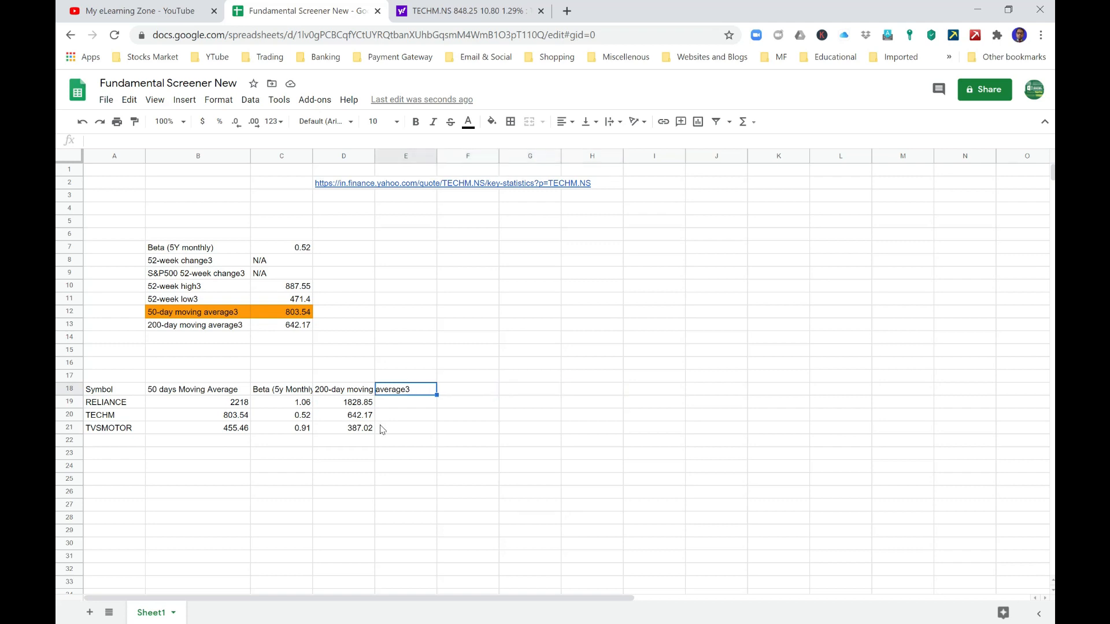
pyautogui.press('Right')
pyautogui.press('Right')
pyautogui.press('Right')
pyautogui.press('Right')
pyautogui.press('Right')
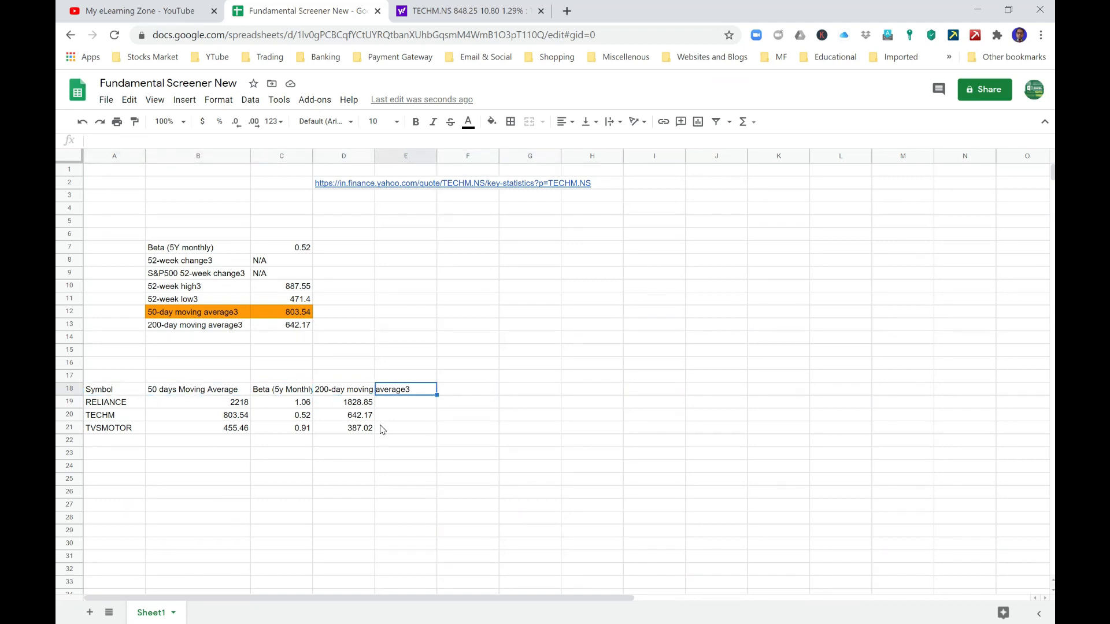
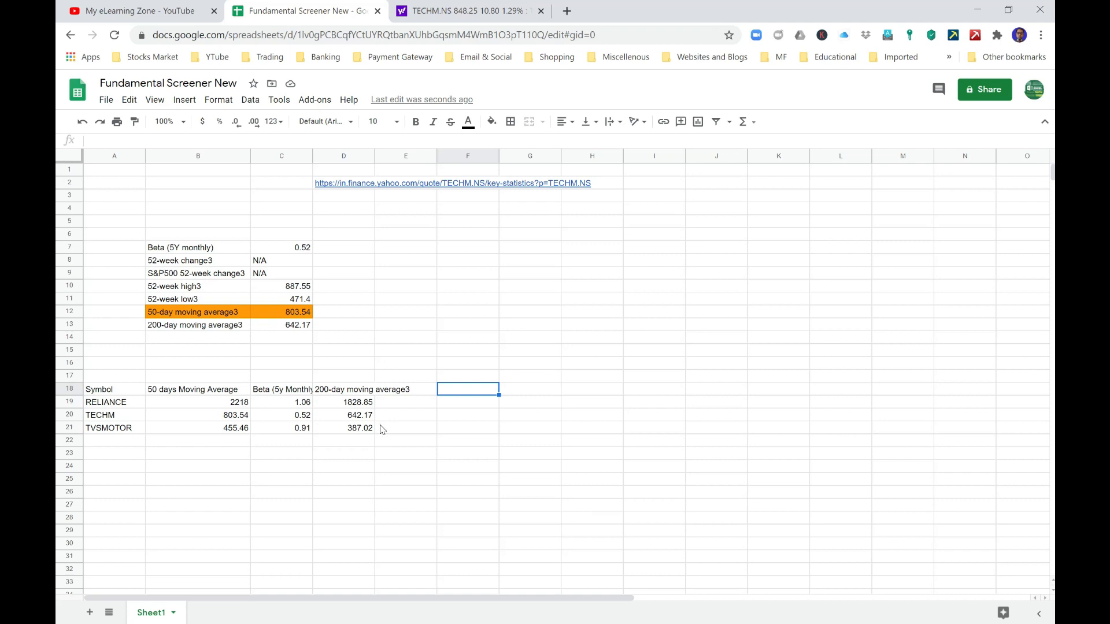
# Review the TECHM and TVSMOTOR formulas in rows 20–21 of the screener
pyautogui.press('Left')
pyautogui.press('Left')
pyautogui.press('Left')
pyautogui.press('Left')
pyautogui.press('Left')
pyautogui.press('Down')
pyautogui.press('Down')
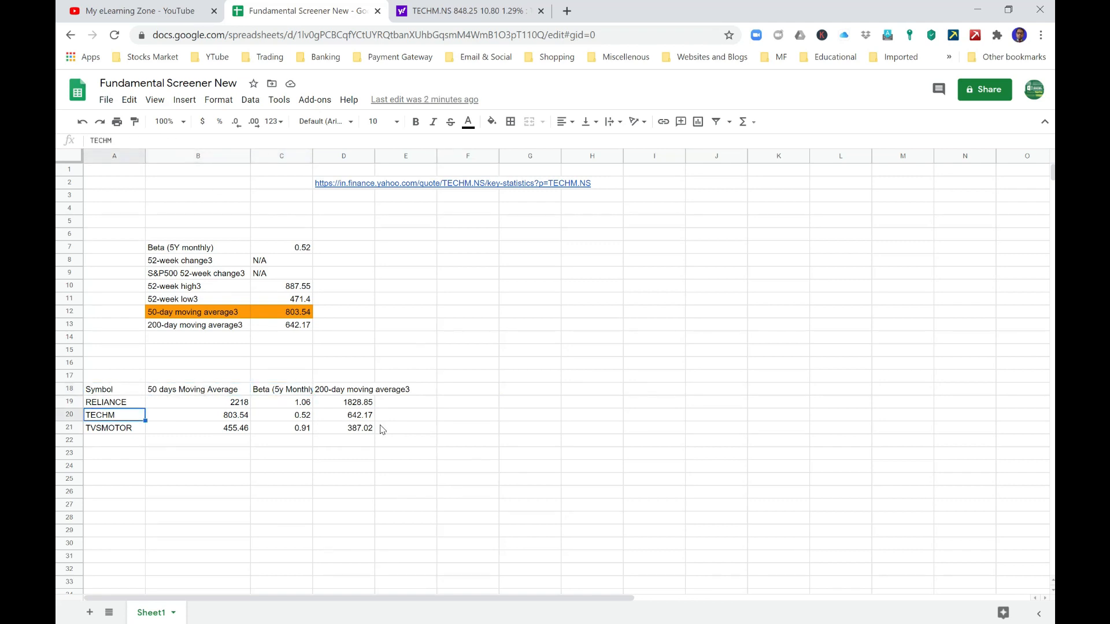
pyautogui.press('Right')
pyautogui.press('Right')
pyautogui.press('Right')
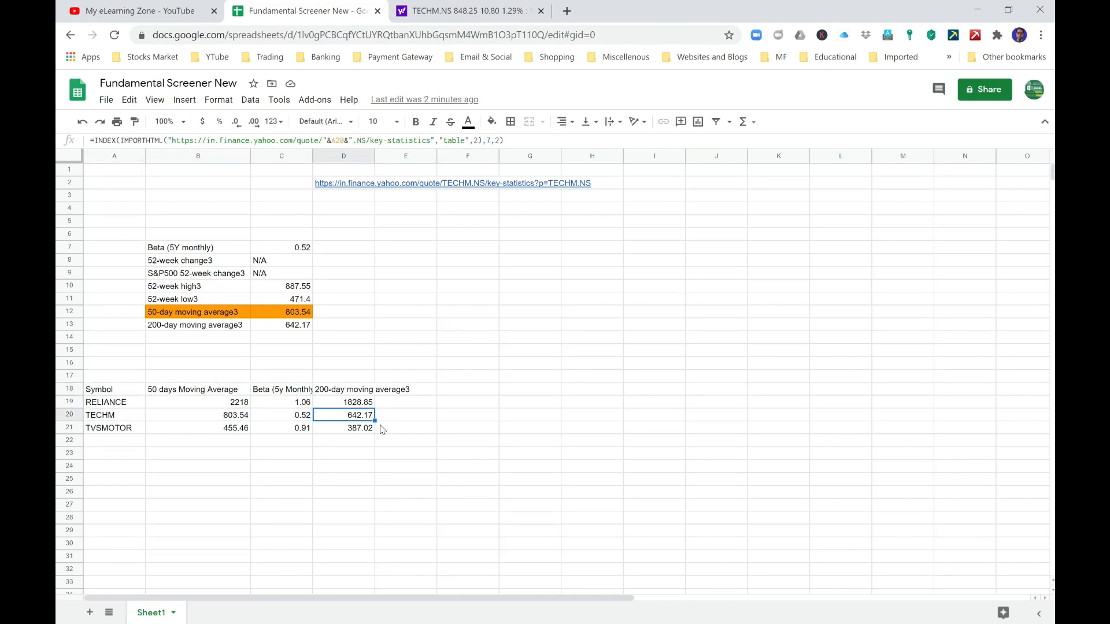
pyautogui.press('Down')
pyautogui.press('Down')
pyautogui.press('Left')
pyautogui.press('Left')
pyautogui.press('Left')
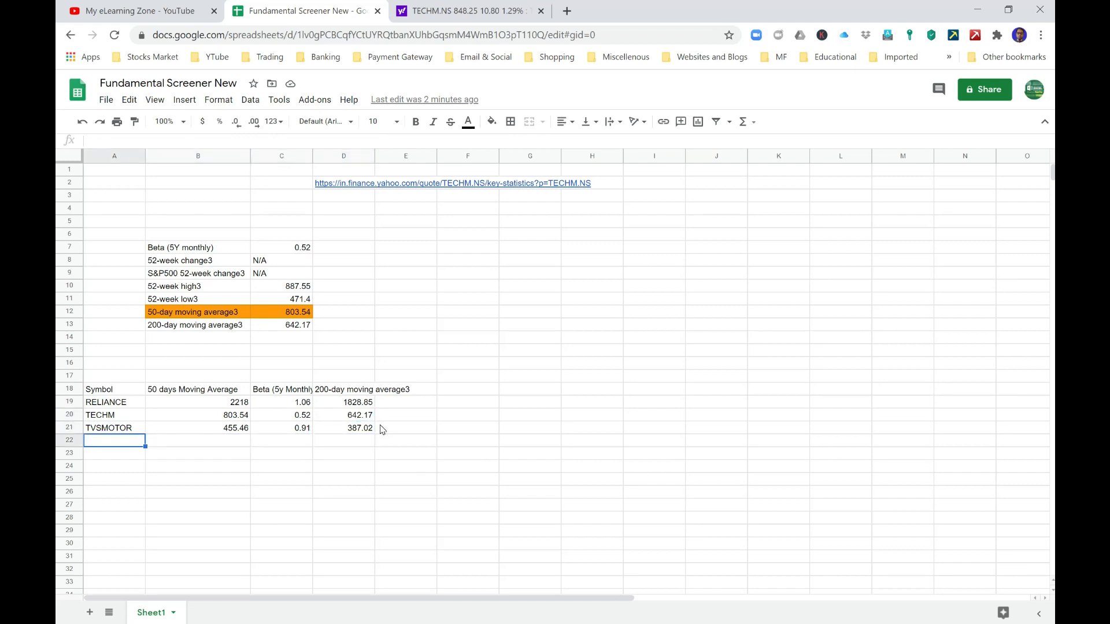
pyautogui.press('Up')
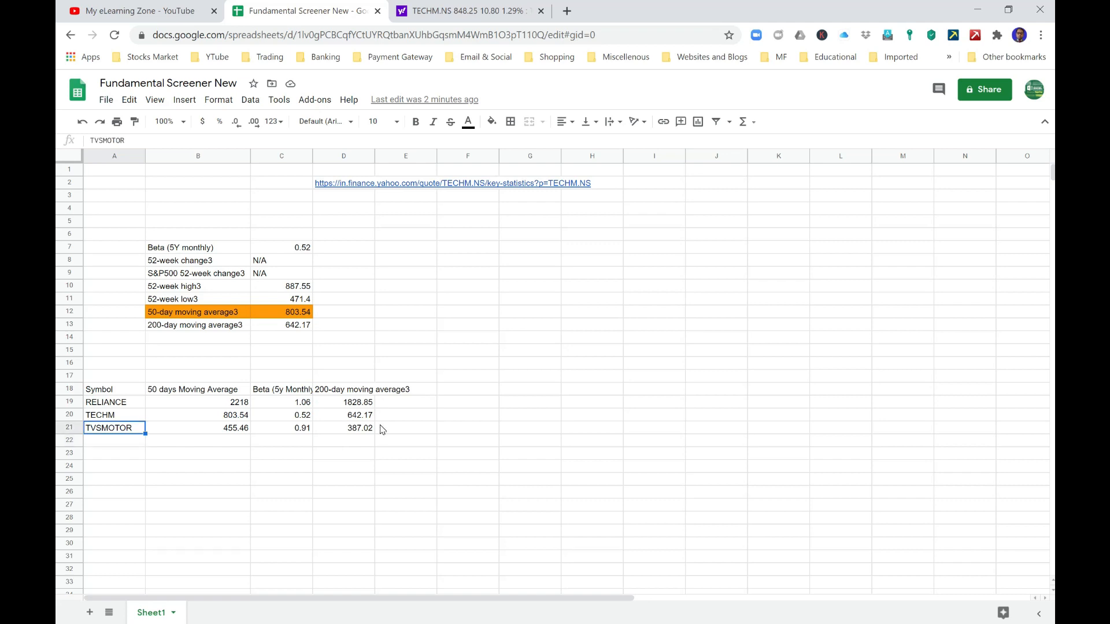
pyautogui.press('Down')
pyautogui.press('Right')
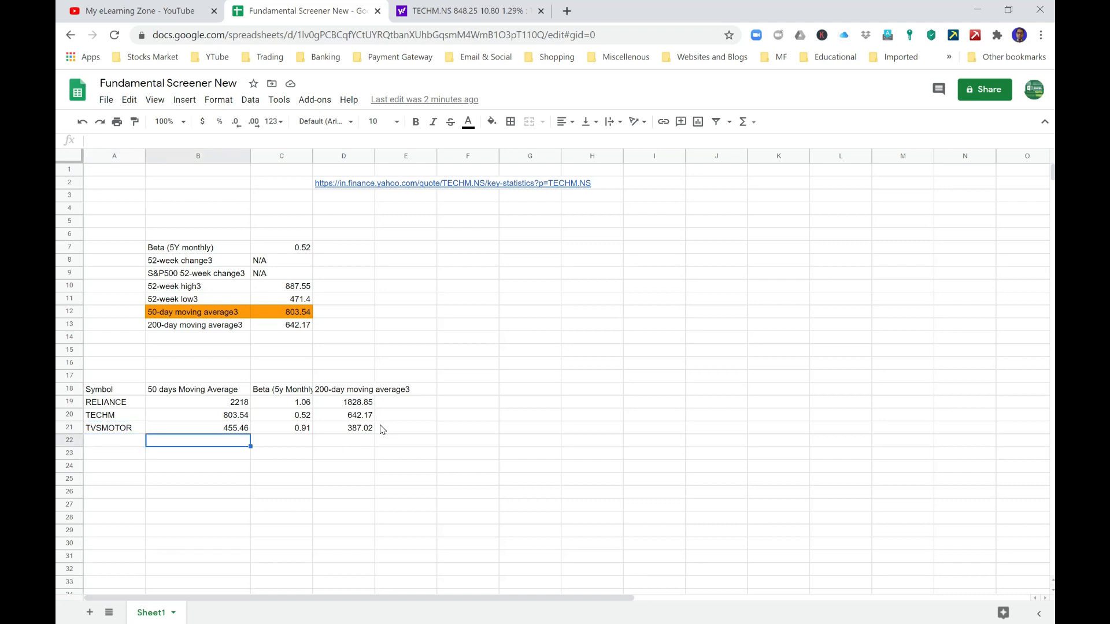
pyautogui.press('Up')
pyautogui.press('Left')
pyautogui.press('Right')
pyautogui.press('Right')
pyautogui.press('Left')
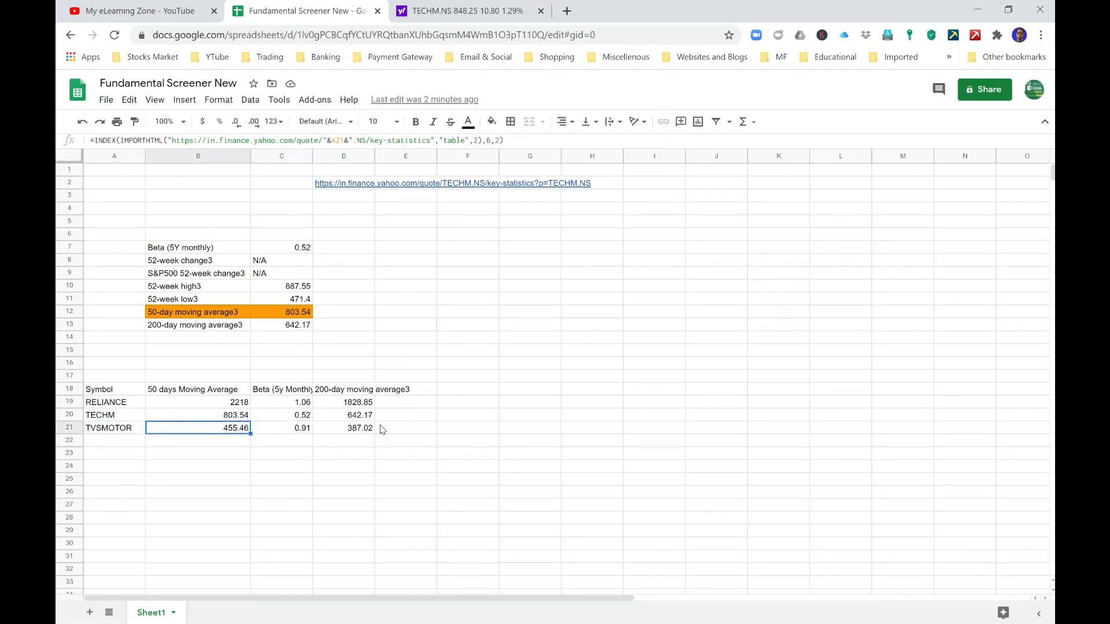
# Fill the TVSMOTOR 50-day, beta and 200-day formulas down through row 28
pyautogui.hotkey('shift', 'Right')
pyautogui.hotkey('shift', 'Right')
pyautogui.hotkey('shift', 'Down')
pyautogui.hotkey('shift', 'Down')
pyautogui.hotkey('shift', 'Down')
pyautogui.hotkey('shift', 'Down')
pyautogui.hotkey('shift', 'Down')
pyautogui.hotkey('shift', 'Down')
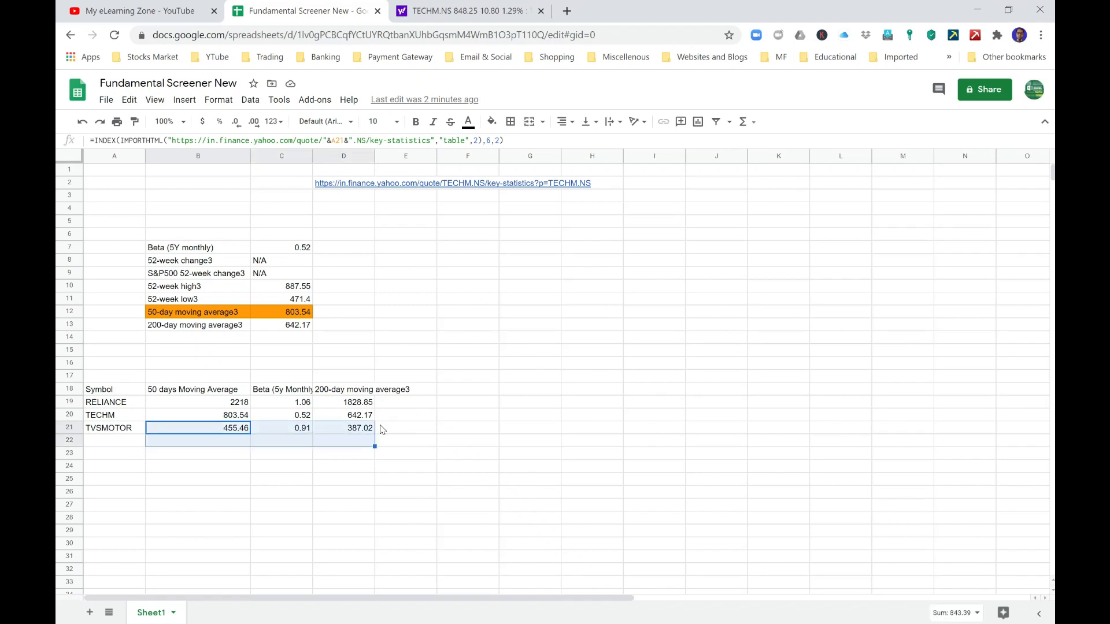
pyautogui.hotkey('shift', 'Down')
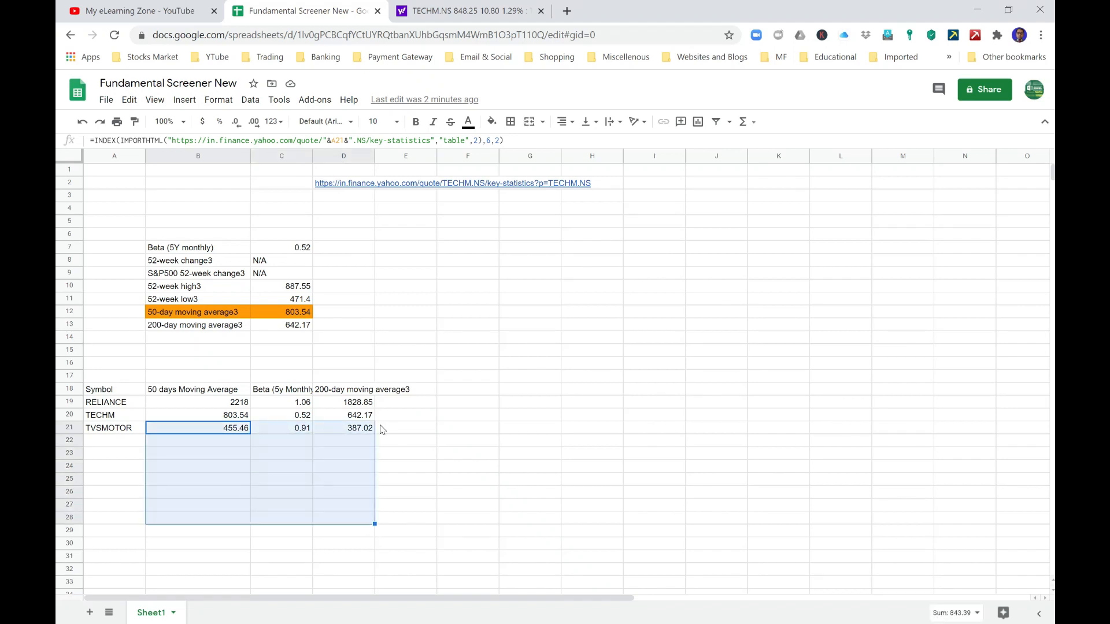
pyautogui.hotkey('ctrl', 'd')
# Enter the symbols BAJFINANCE in A22 and HDFCBANK in A23
pyautogui.press('Left')
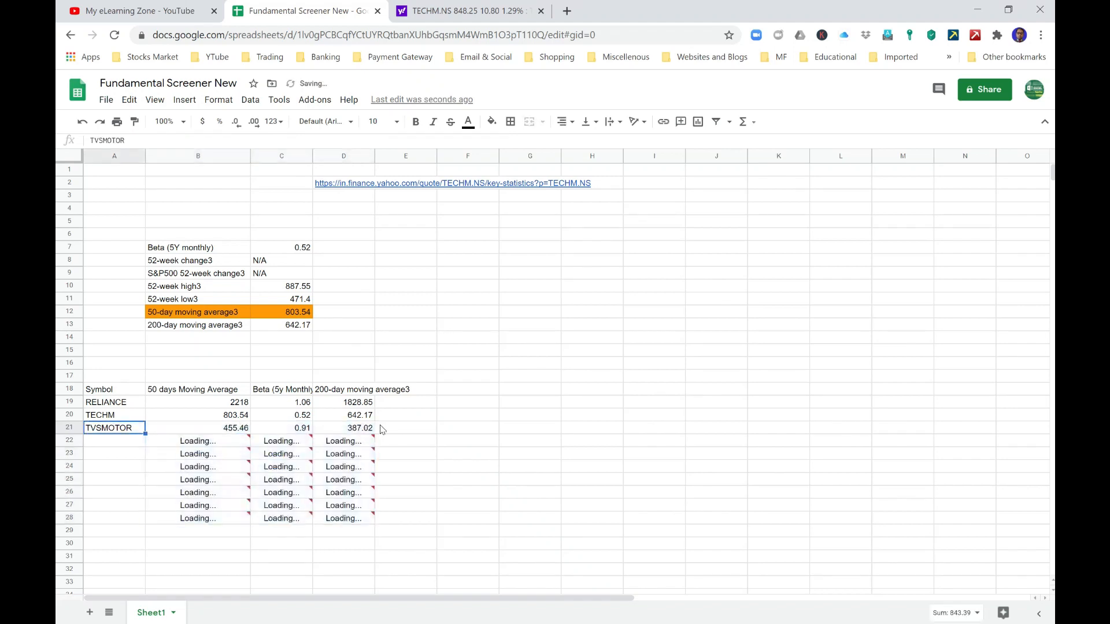
pyautogui.press('Down')
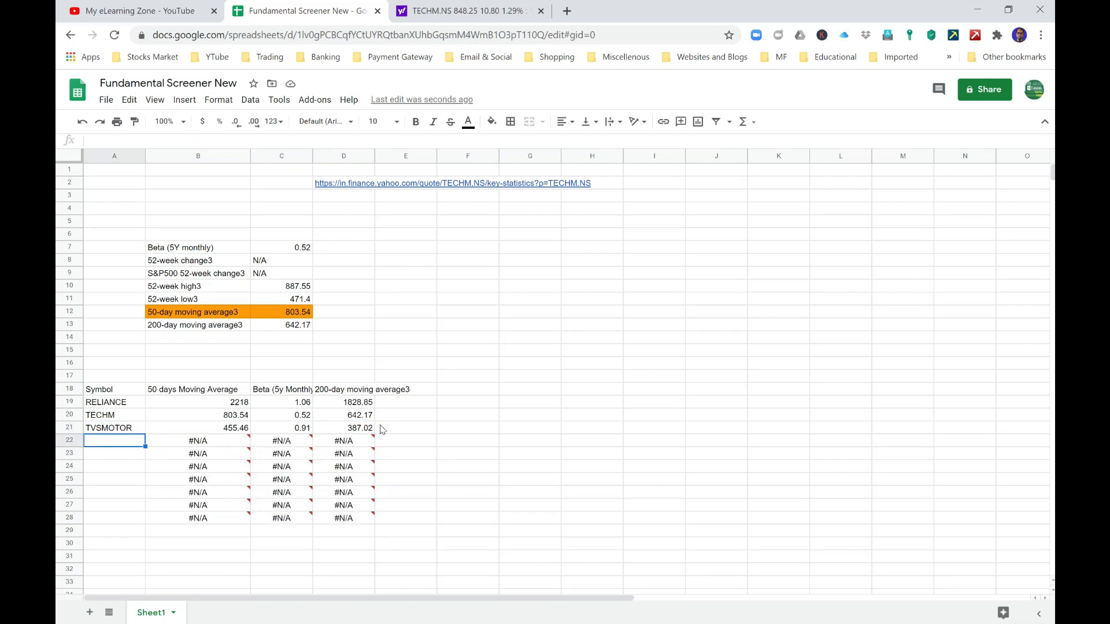
pyautogui.write('BAJFINANCE')
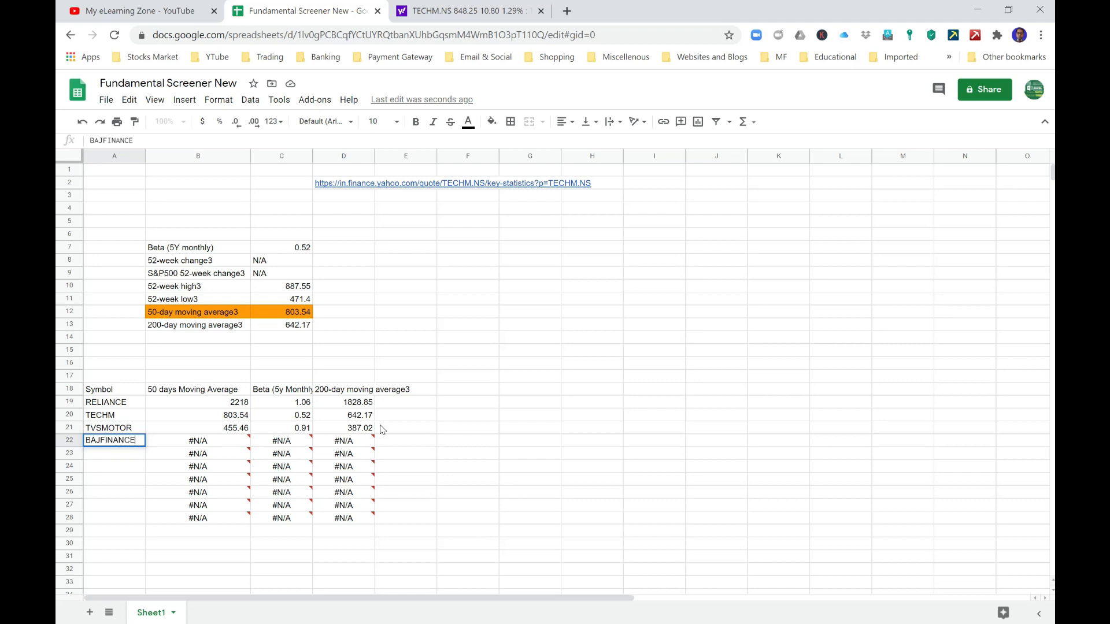
pyautogui.press('Return')
pyautogui.write('HDFCA')
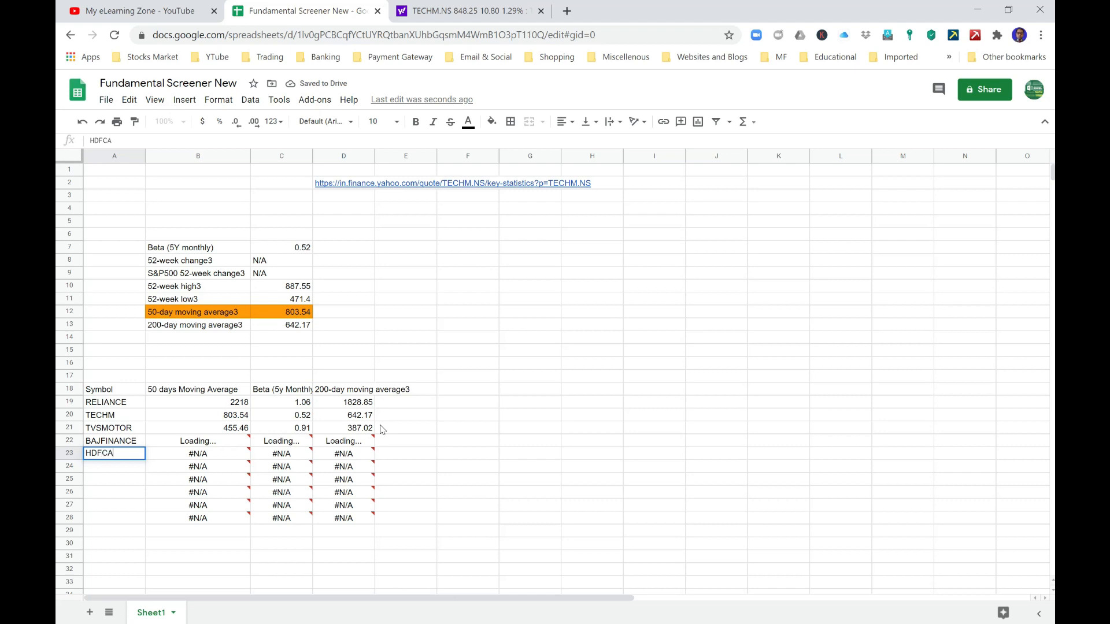
pyautogui.press('BackSpace')
pyautogui.write('BANK')
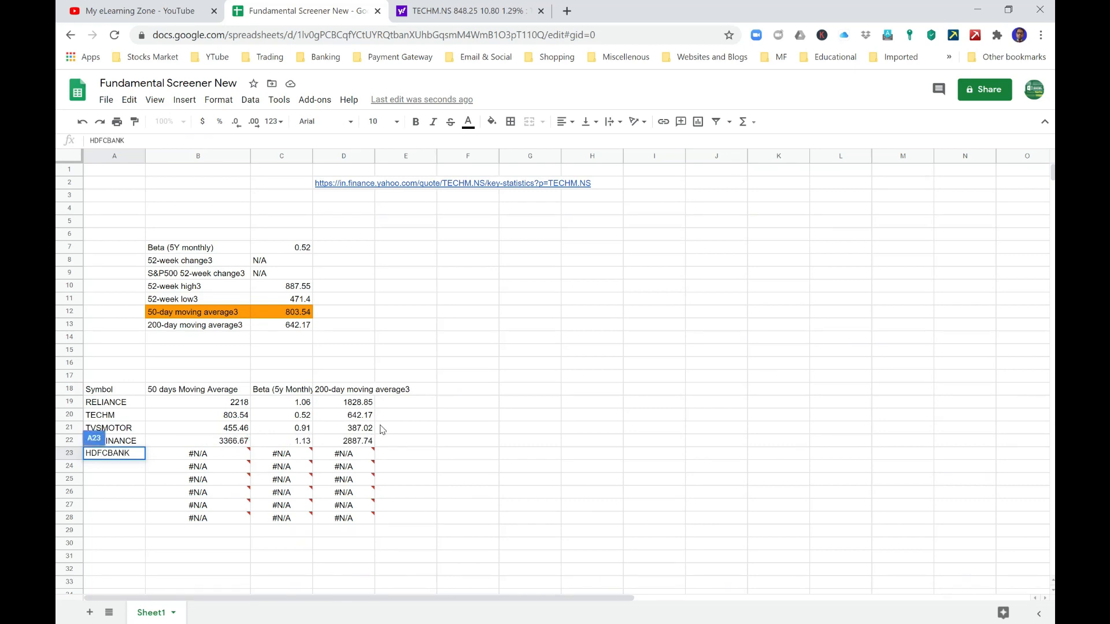
pyautogui.press('Return')
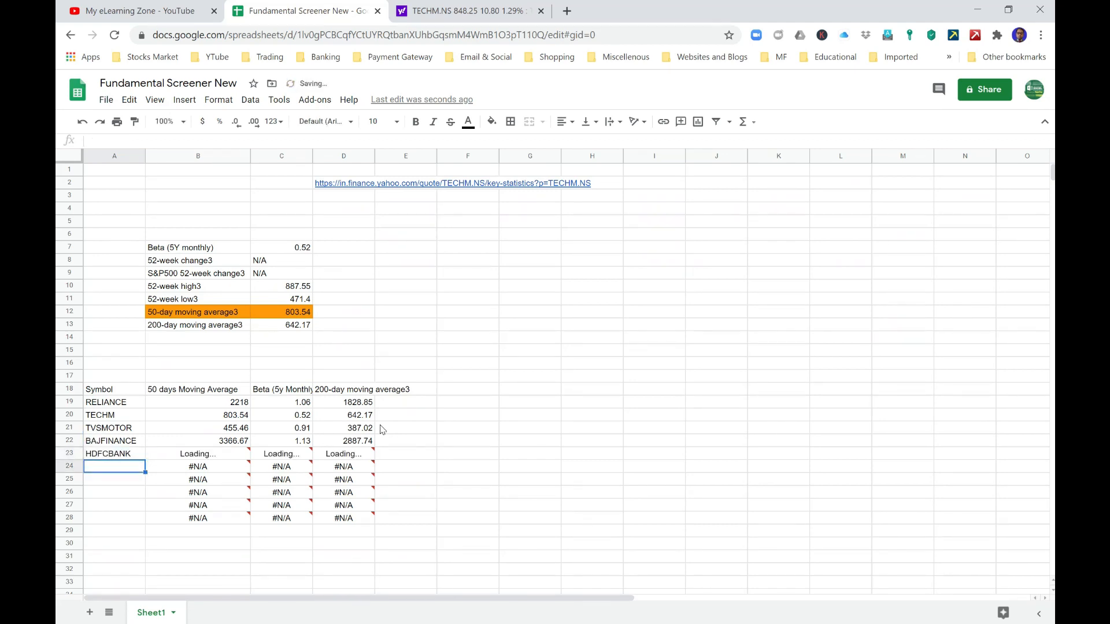
pyautogui.press('Down')
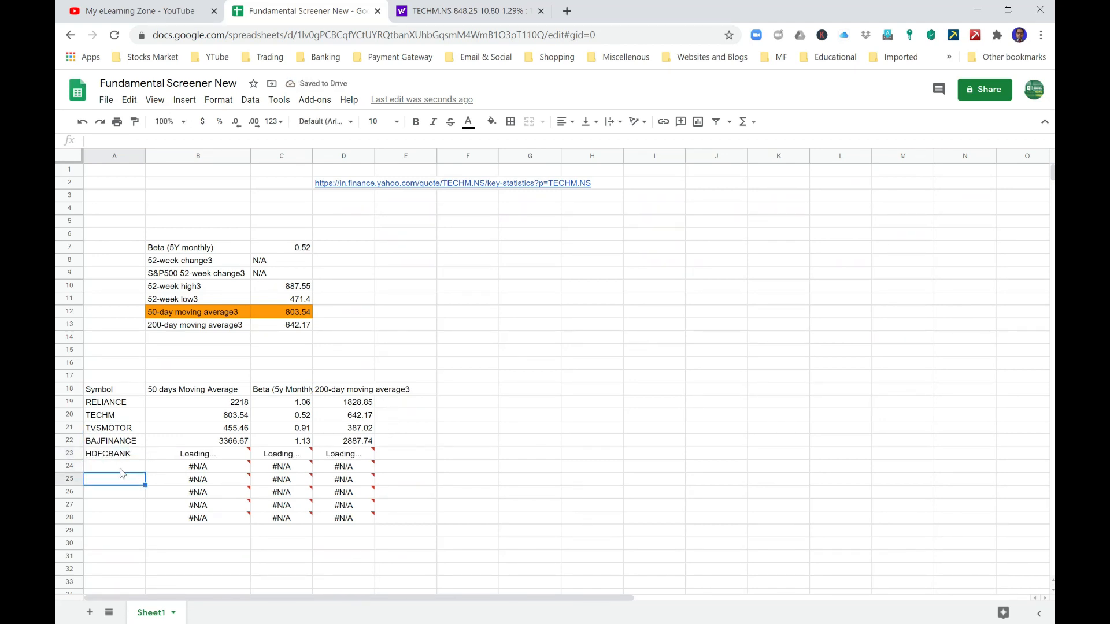
pyautogui.press('Up')
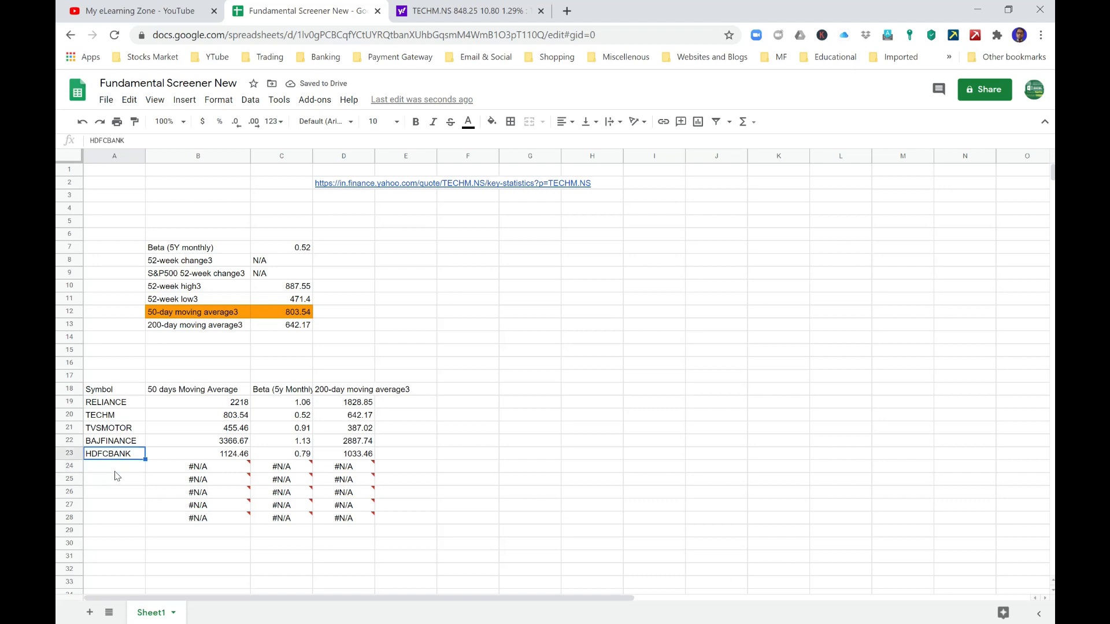
pyautogui.click(72, 466)
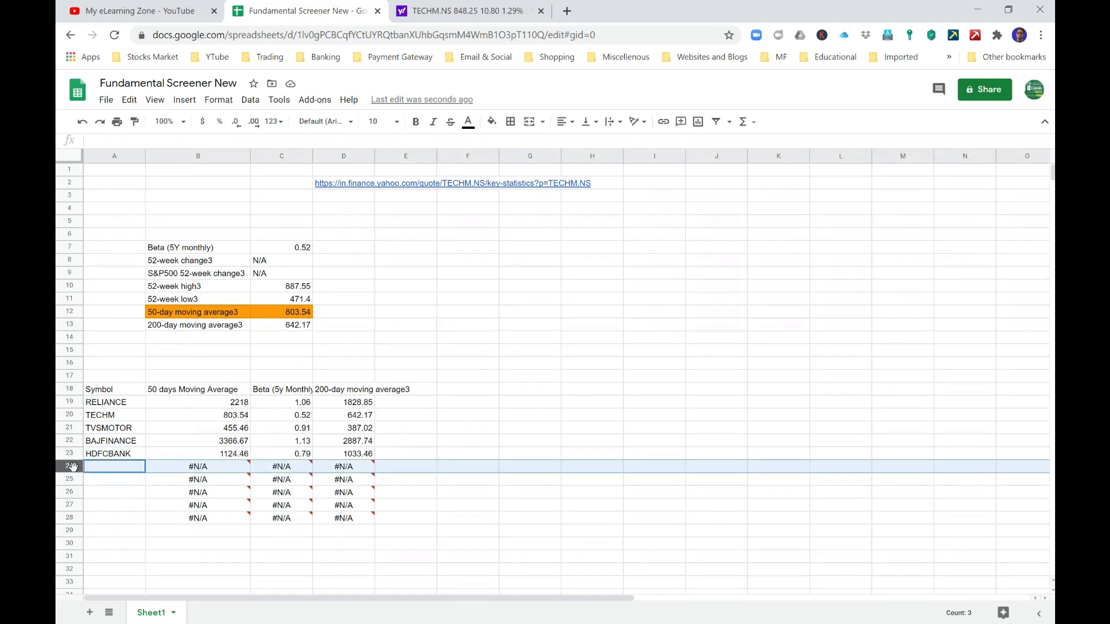
# Clear the #N/A placeholder rows 24–28 below HDFCBANK
pyautogui.hotkey('shift', 'Down')
pyautogui.hotkey('shift', 'Down')
pyautogui.hotkey('shift', 'Down')
pyautogui.hotkey('shift', 'Down')
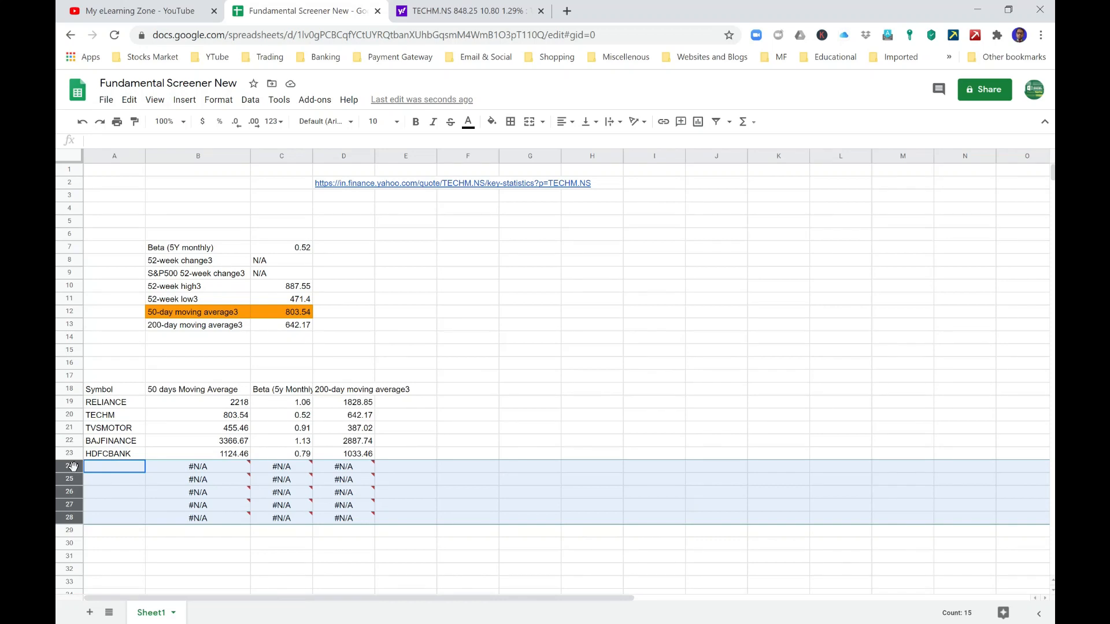
pyautogui.rightClick(72, 466)
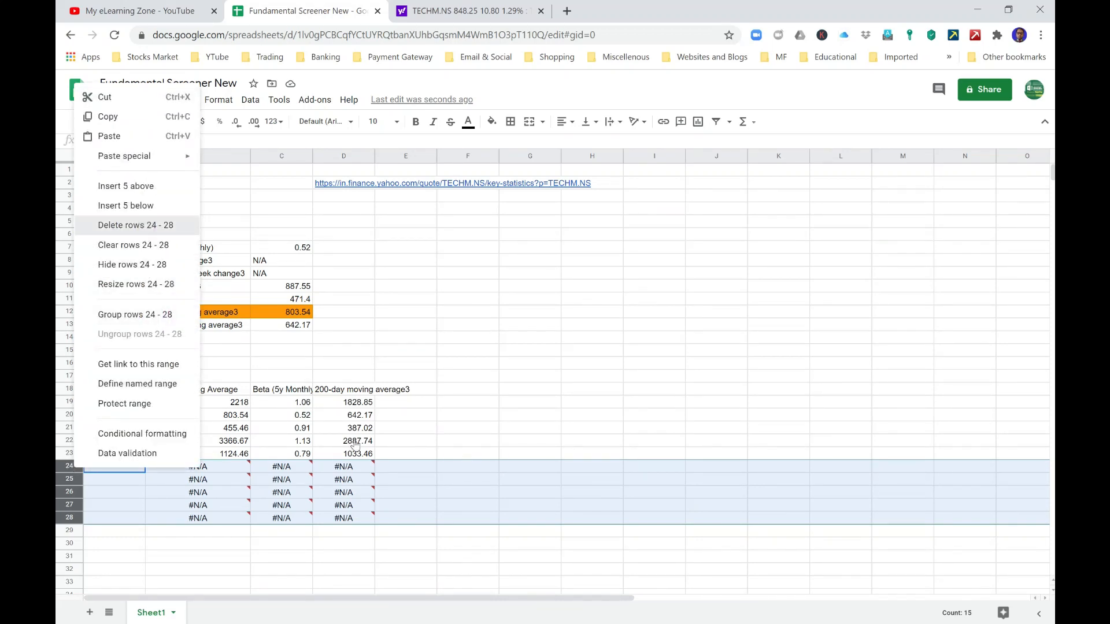
pyautogui.press('Delete')
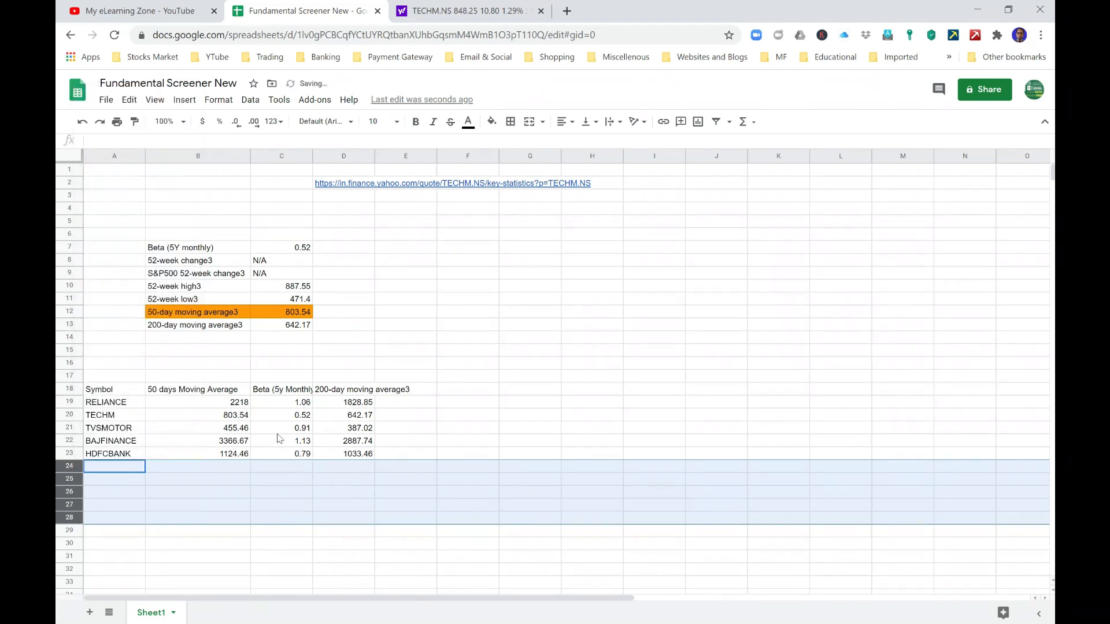
pyautogui.click(183, 248)
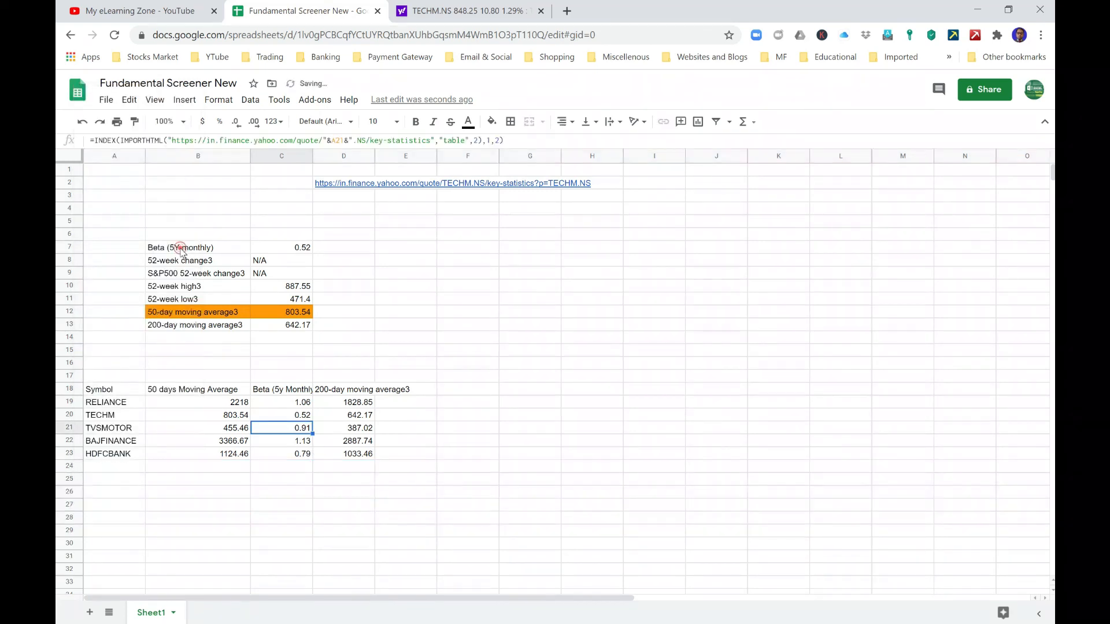
# Change B7's IMPORTHTML table index to 3 and review the imported holdings figures
pyautogui.doubleClick(488, 141)
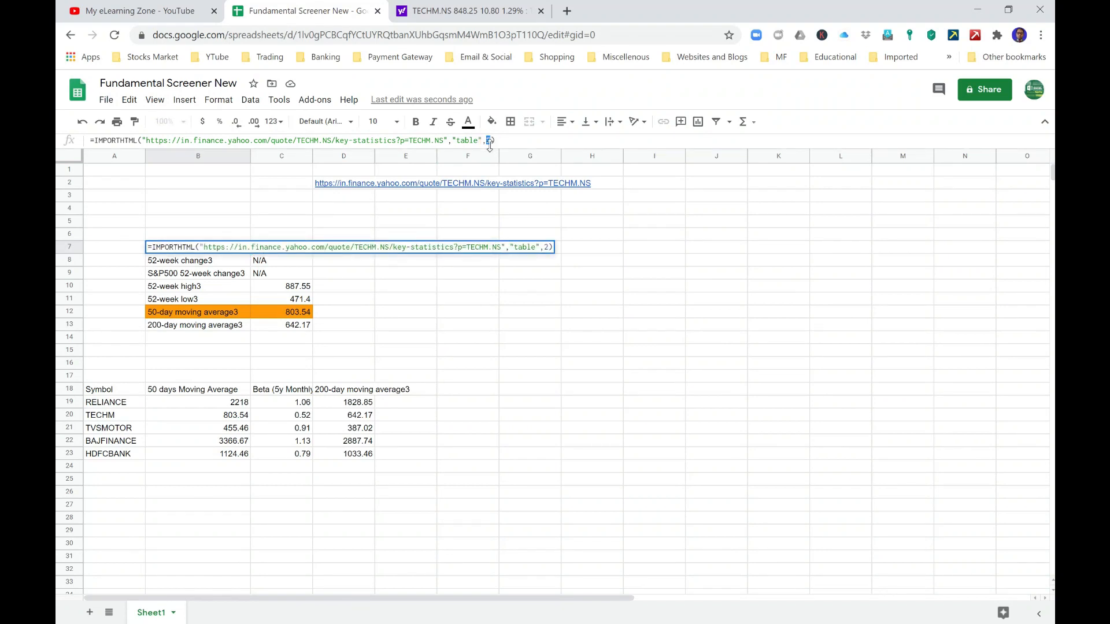
pyautogui.write('3')
pyautogui.press('Return')
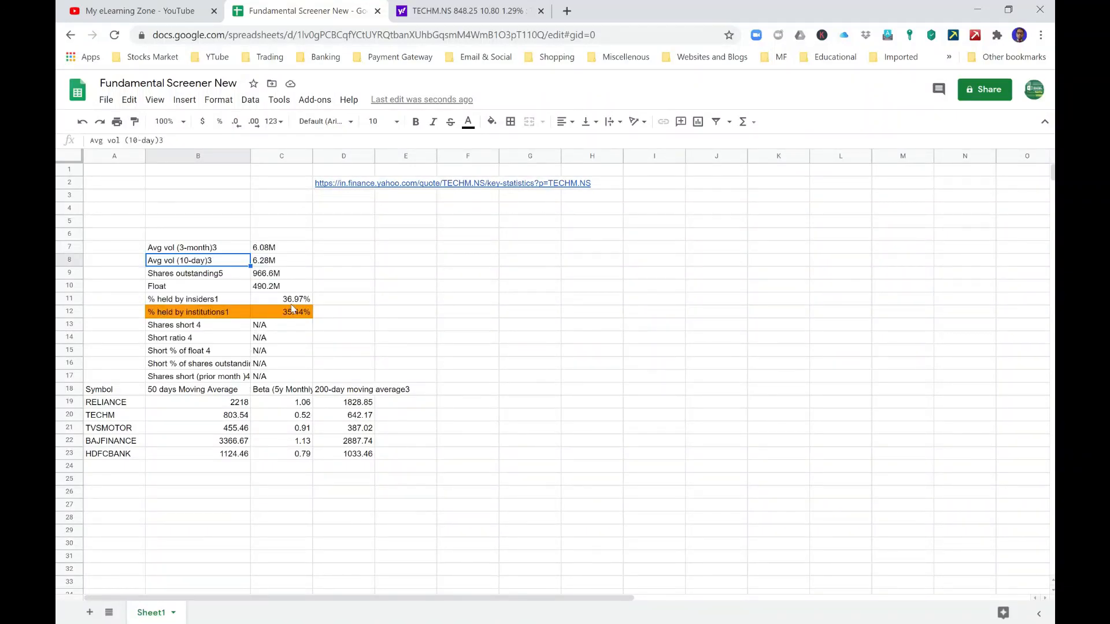
pyautogui.click(176, 290)
pyautogui.press('Down')
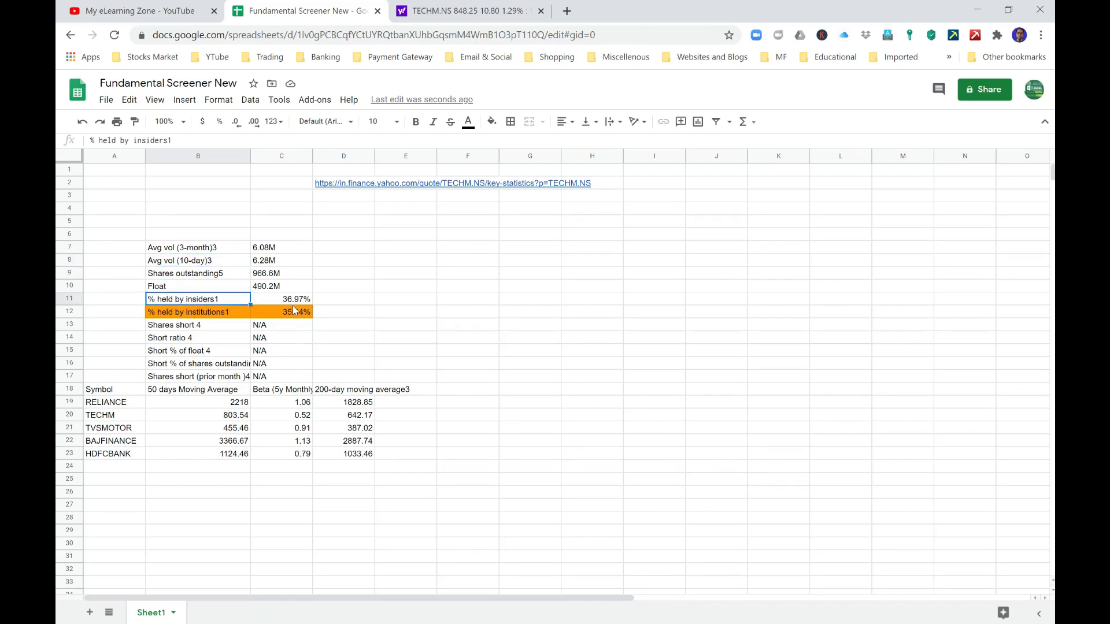
pyautogui.press('Right')
pyautogui.click(200, 317)
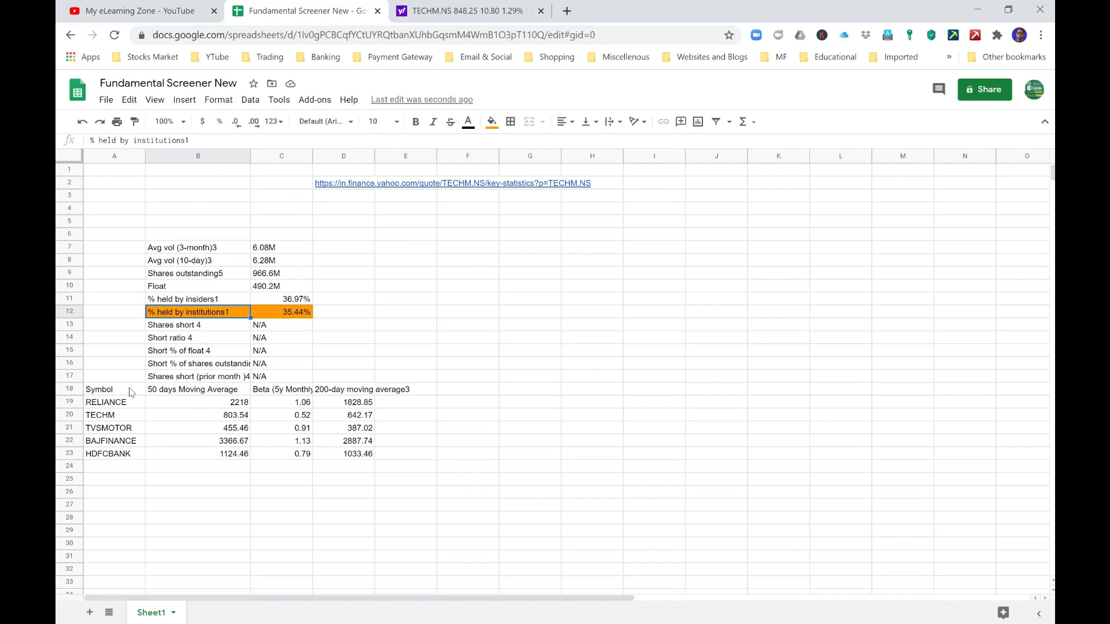
pyautogui.click(70, 377)
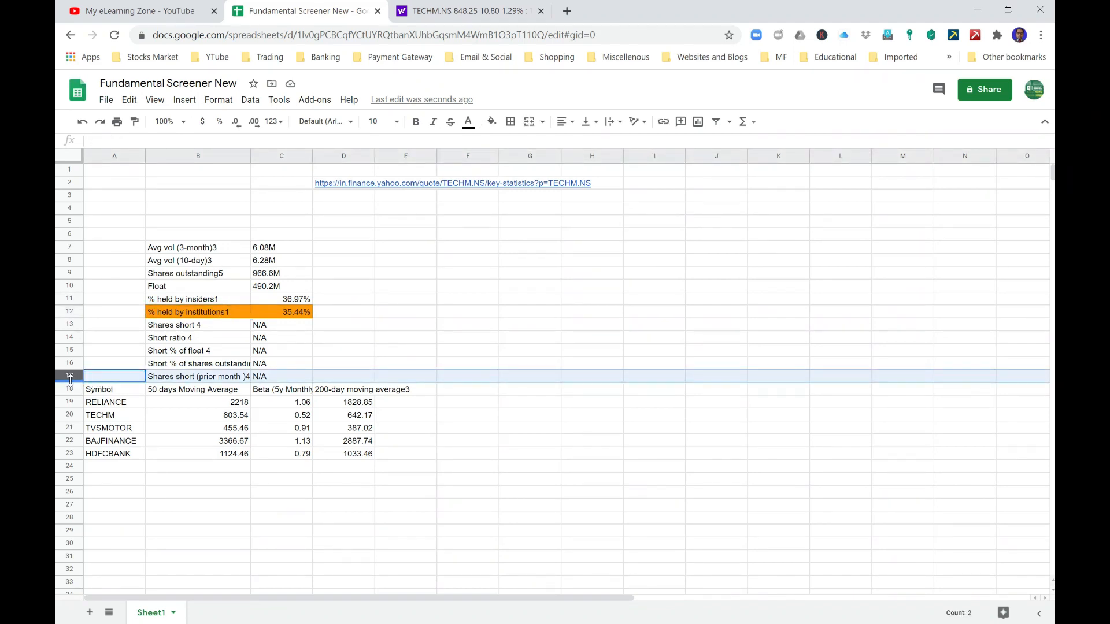
# Switch the IMPORTHTML table index to 1 and check the Market cap row
pyautogui.click(199, 242)
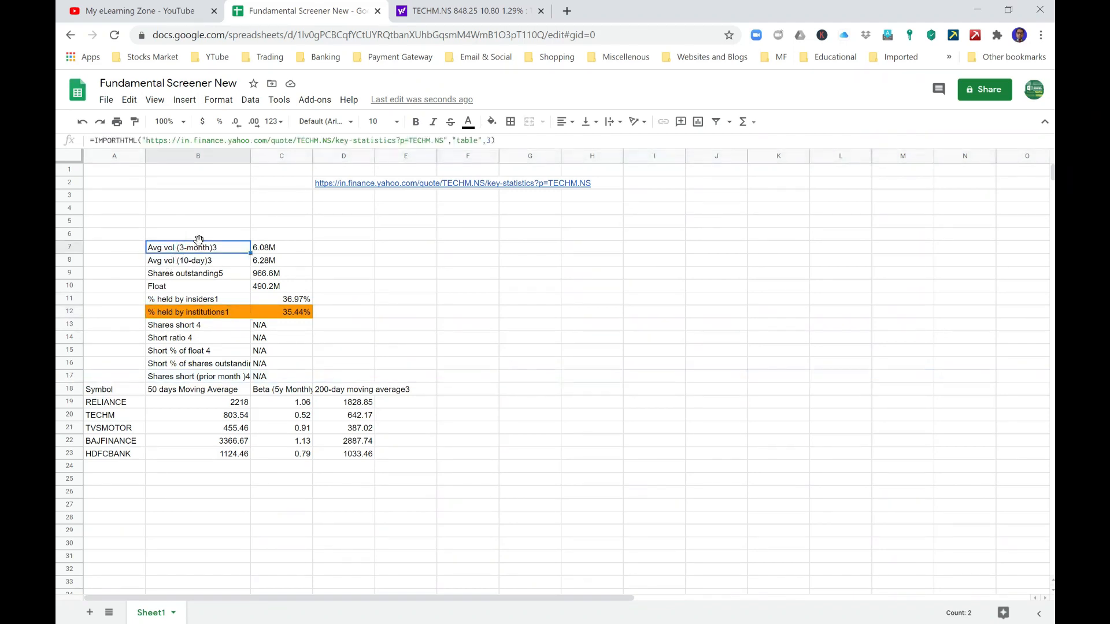
pyautogui.click(491, 140)
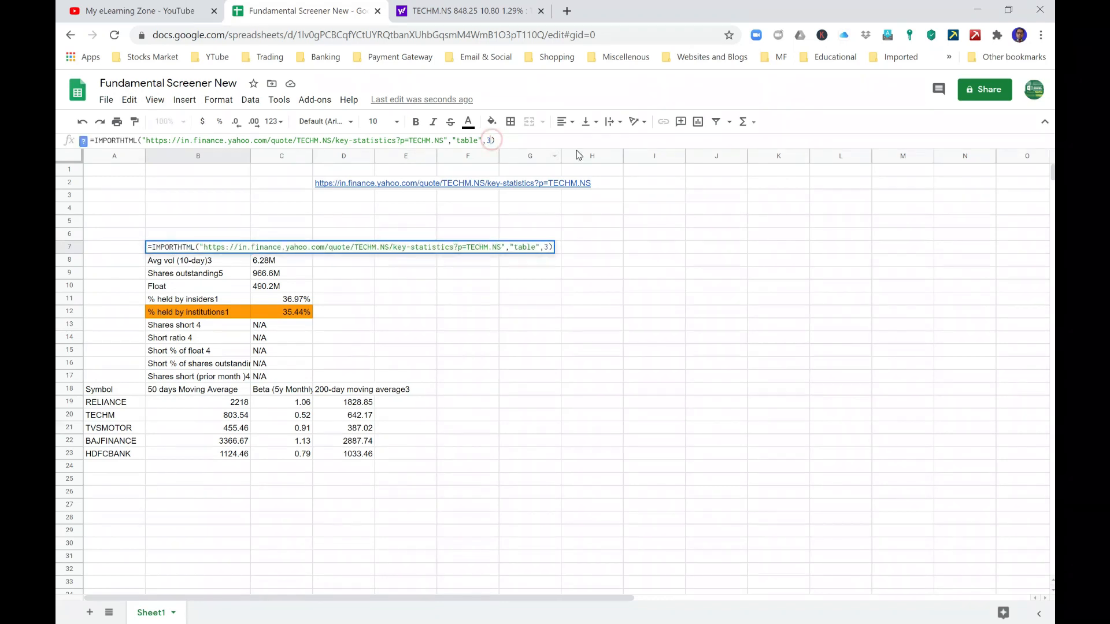
pyautogui.press('BackSpace')
pyautogui.press('BackSpace')
pyautogui.write('1')
pyautogui.press('Return')
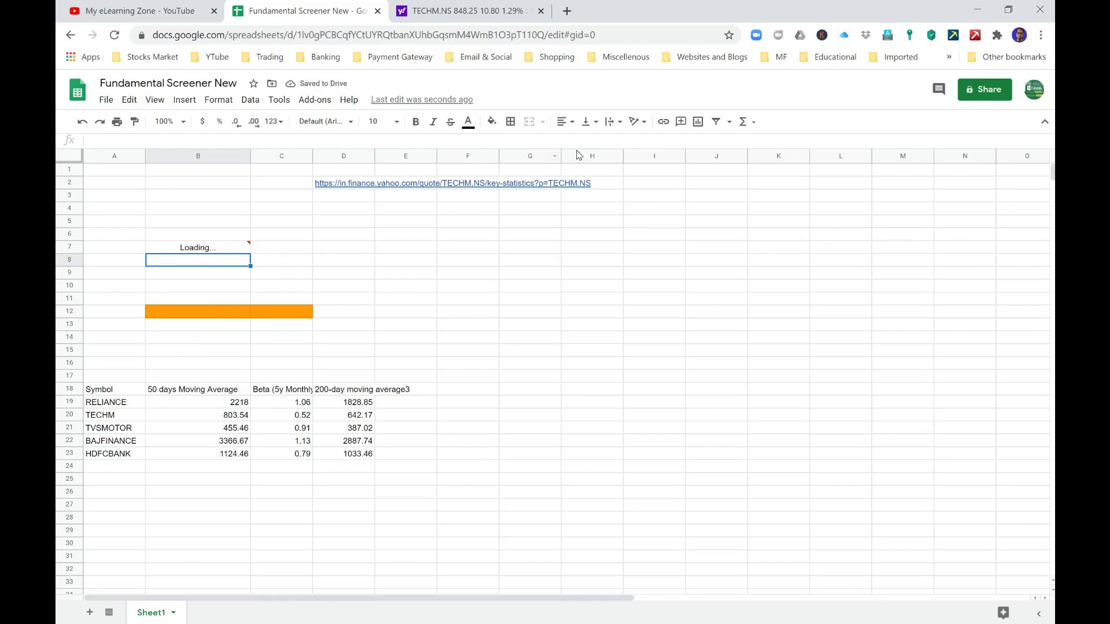
pyautogui.press('Up')
pyautogui.press('Right')
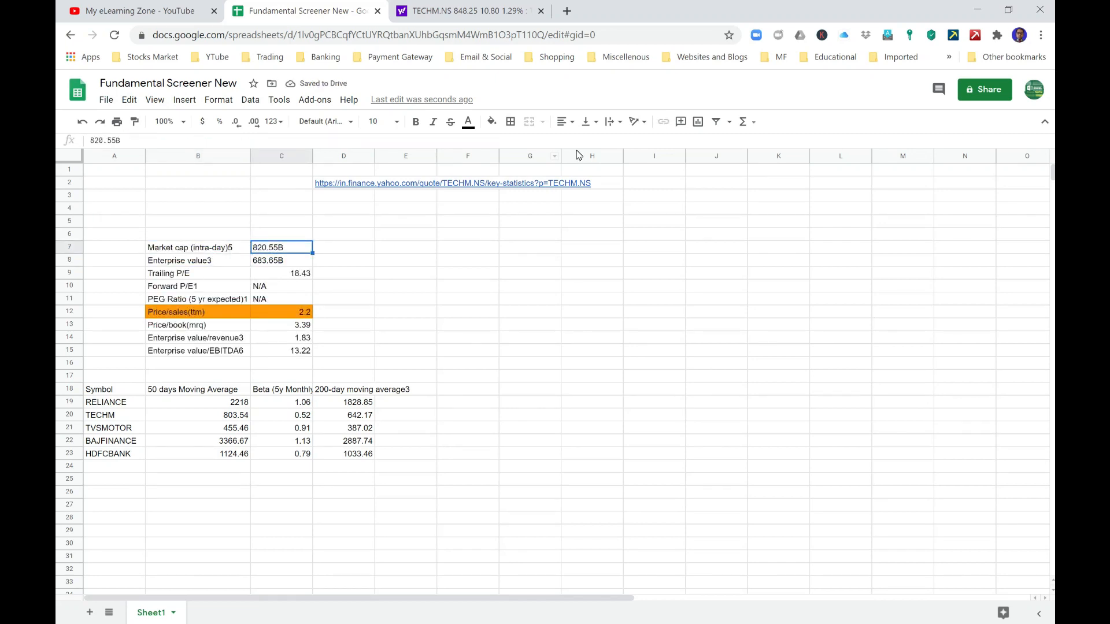
pyautogui.press('Left')
pyautogui.hotkey('shift', 'Right')
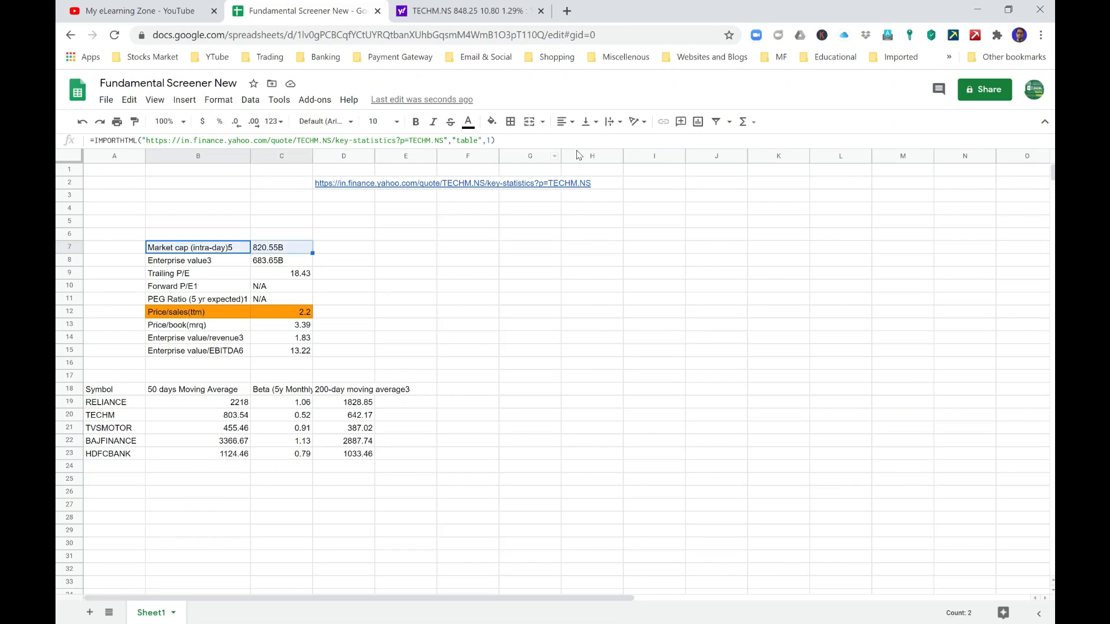